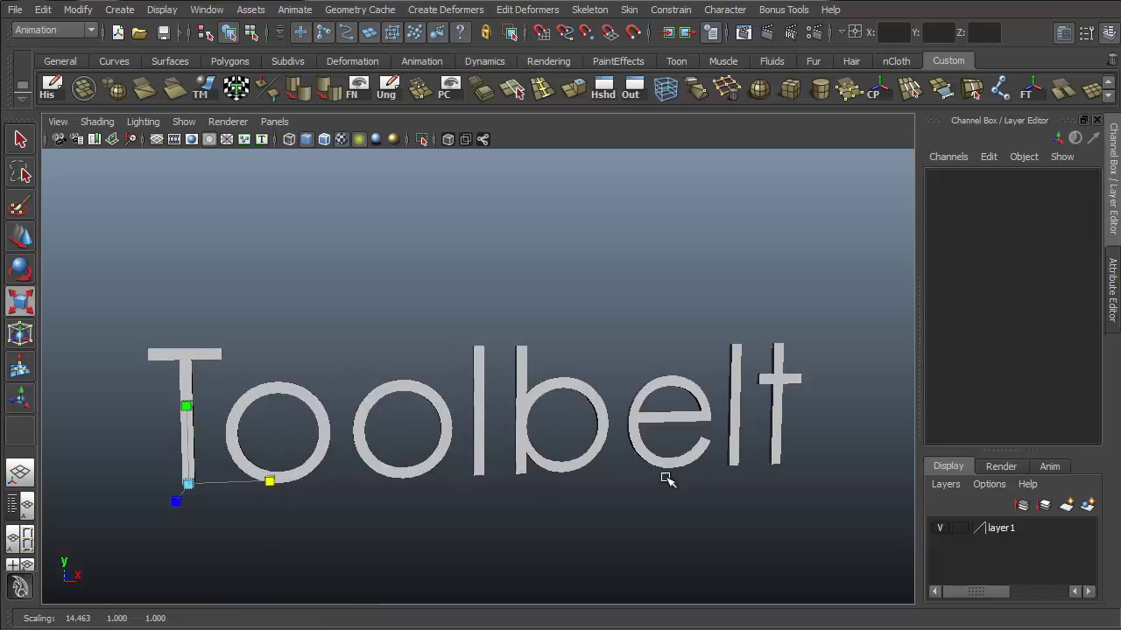
Step: Orbit the camera around the Toolbelt lettering to reveal the word Maya
key("e")
middle_click_drag(536, 402, 638, 358, "alt")
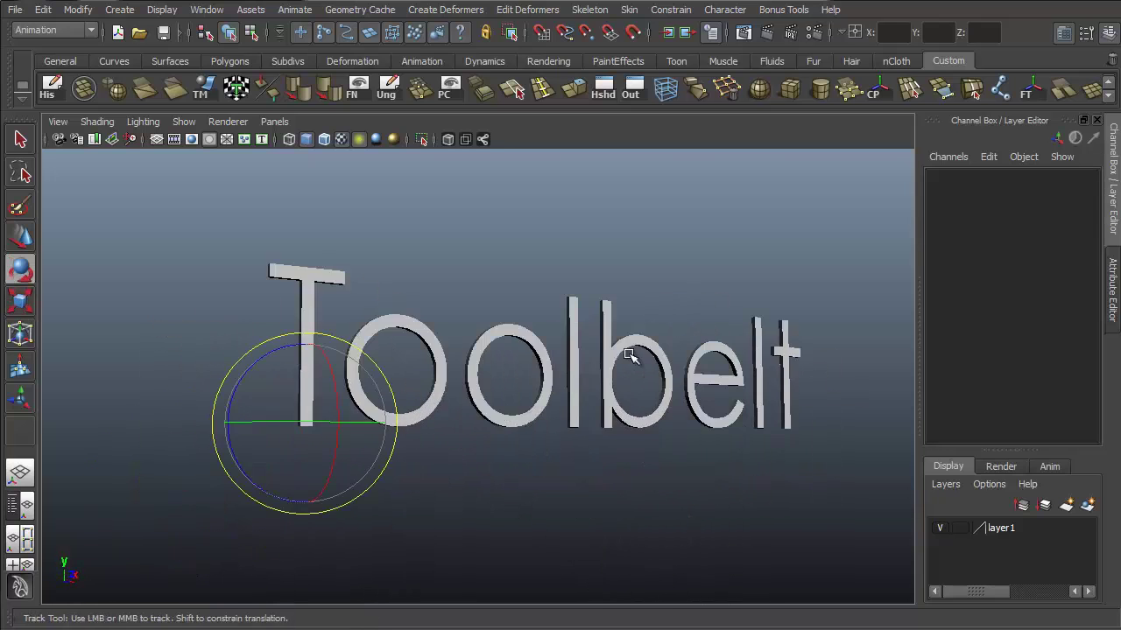
left_click_drag(593, 400, 419, 428, "alt")
left_click_drag(252, 471, 575, 312, "alt")
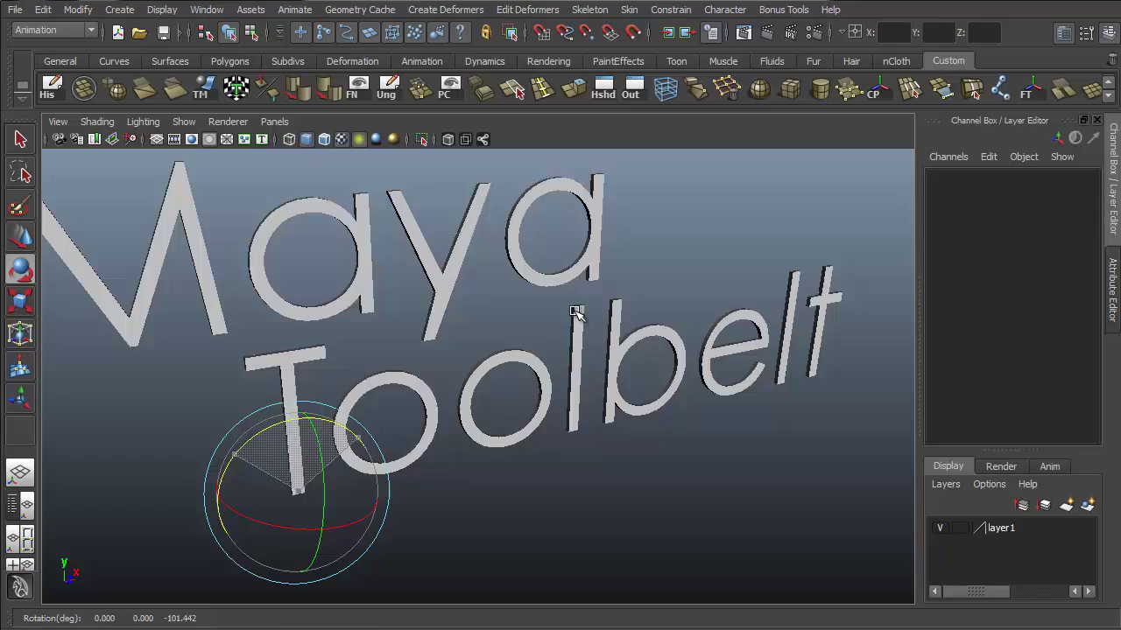
right_click_drag(575, 313, 473, 324, "alt")
left_click_drag(473, 323, 463, 345, "alt")
Step: Move the letter M up to reveal the word 'the', then return to selection mode
key("w")
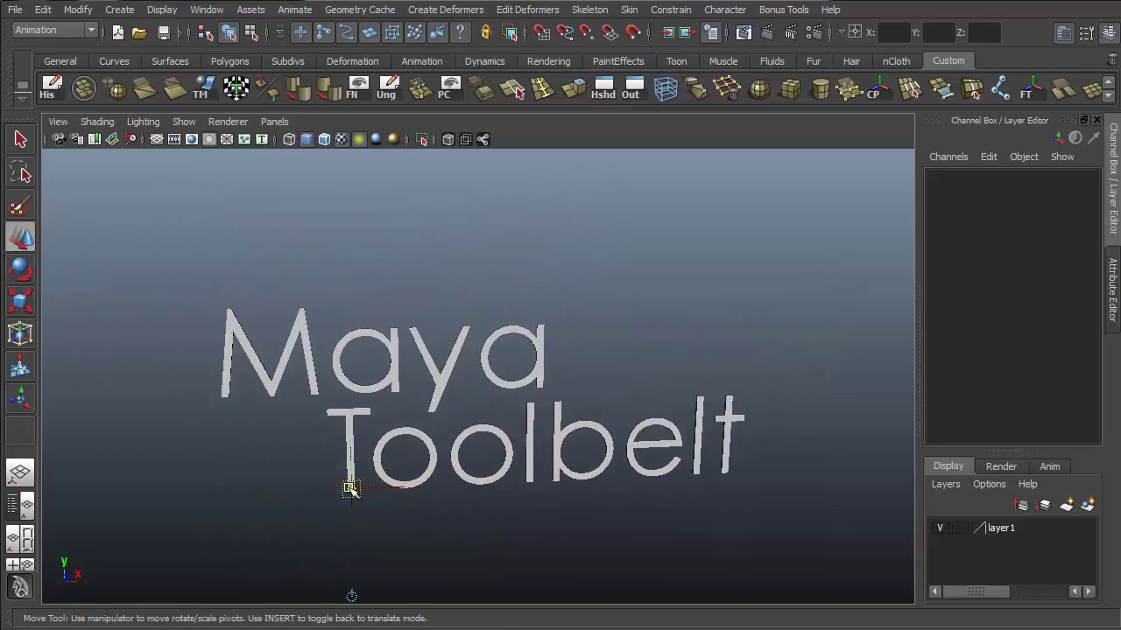
left_click(262, 329)
left_click_drag(265, 270, 740, 331)
key("q")
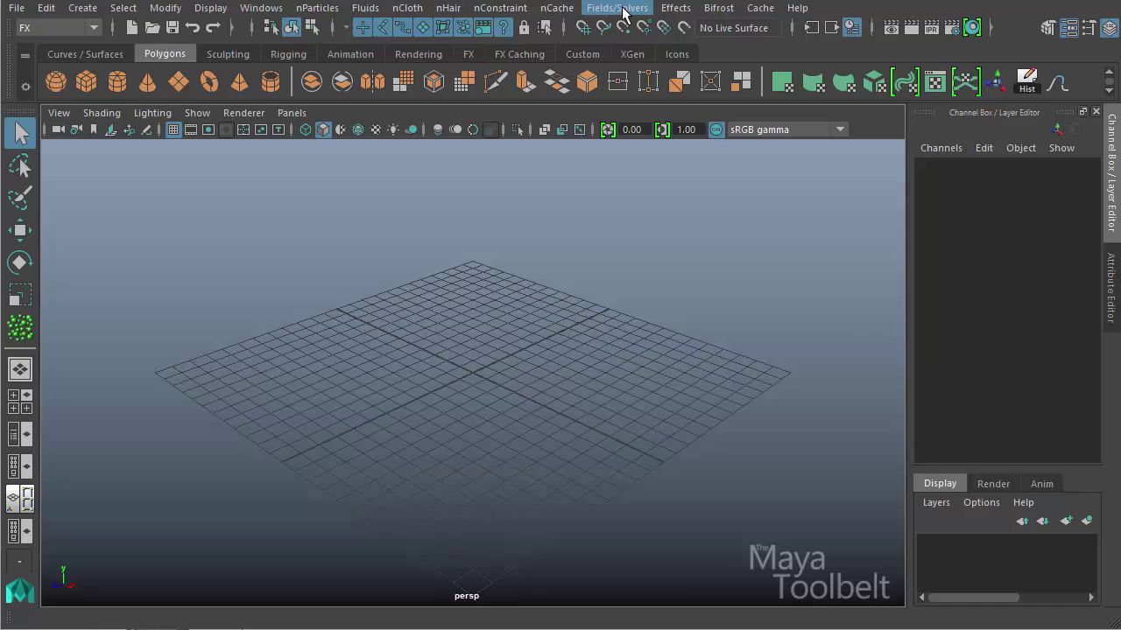
left_click(91, 29)
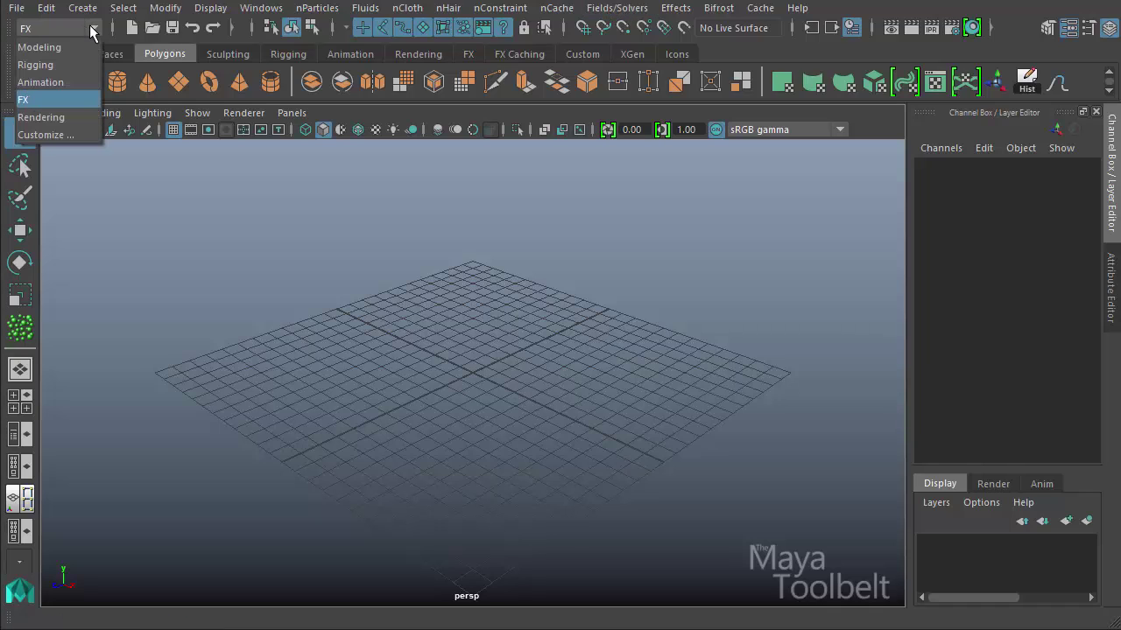
left_click(97, 31)
left_click(603, 13)
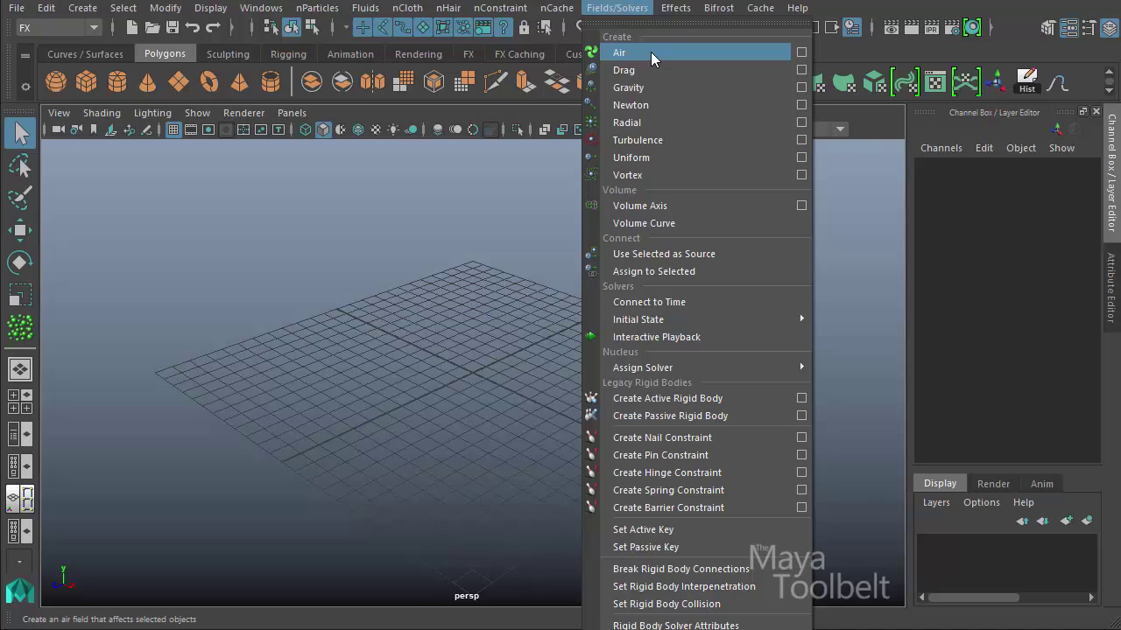
key("Escape")
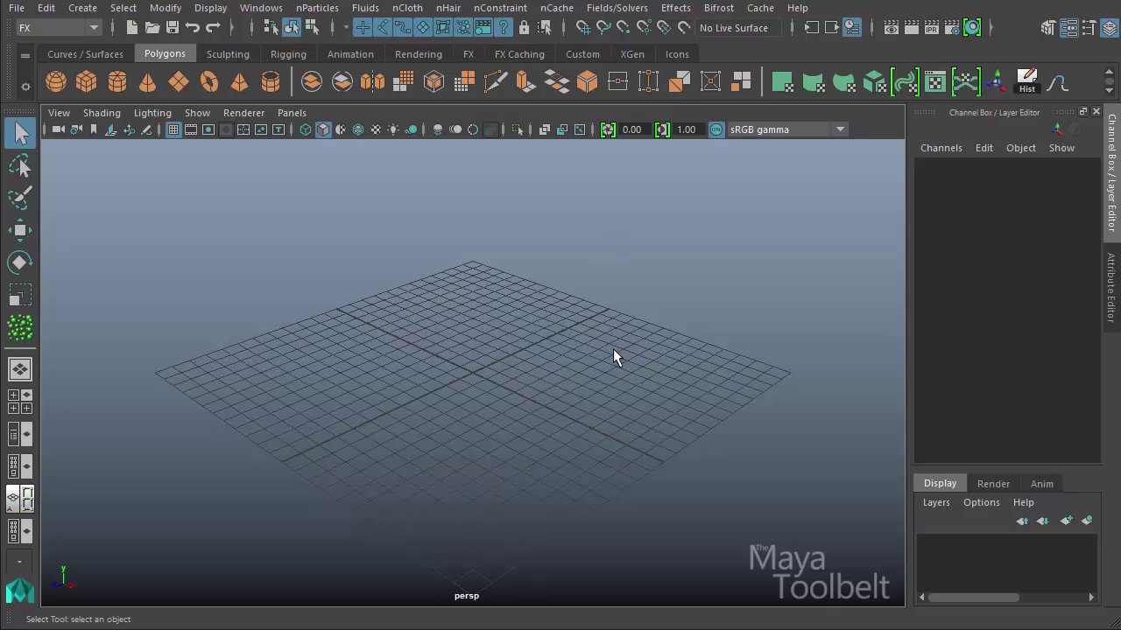
Step: Start the nParticle Tool and reset its tool settings to defaults
left_click(331, 10)
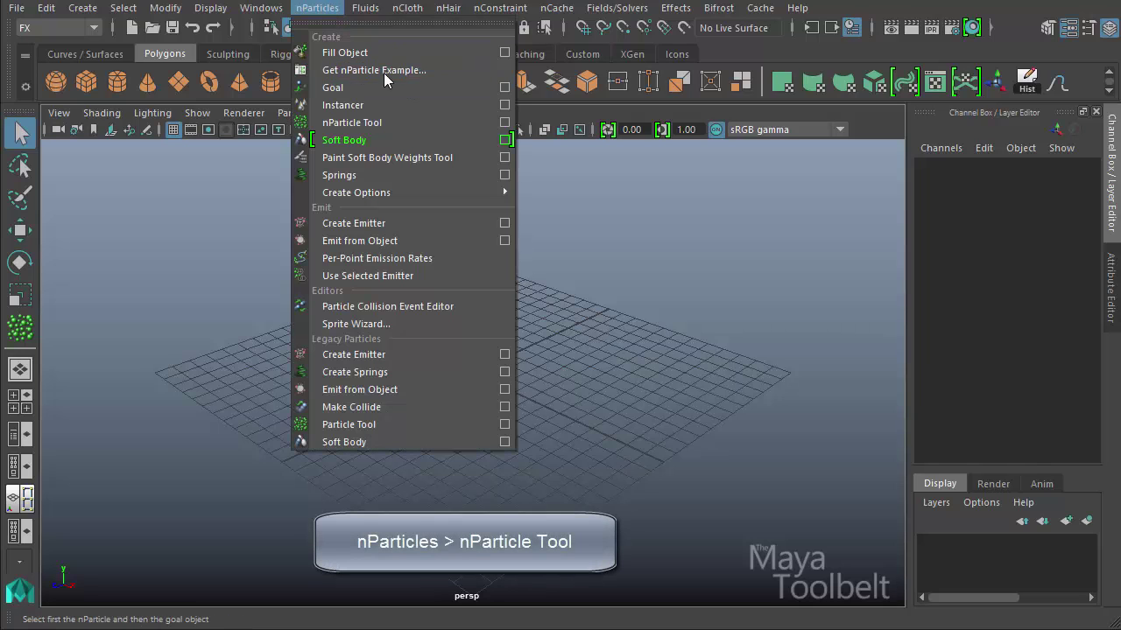
left_click(372, 128)
double_click(17, 334)
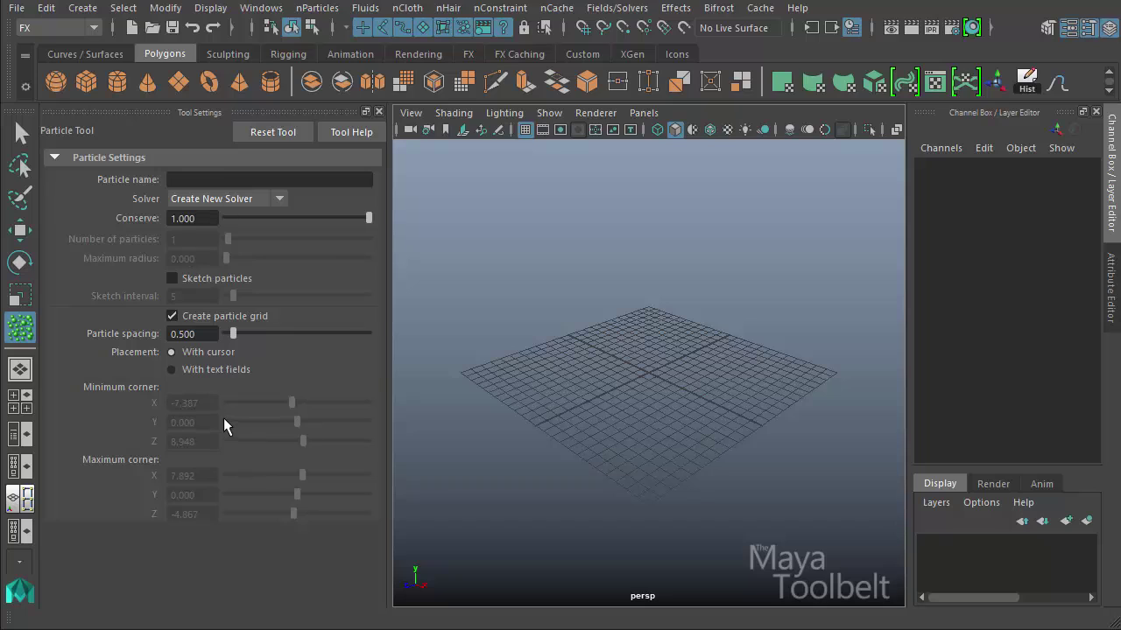
left_click(274, 137)
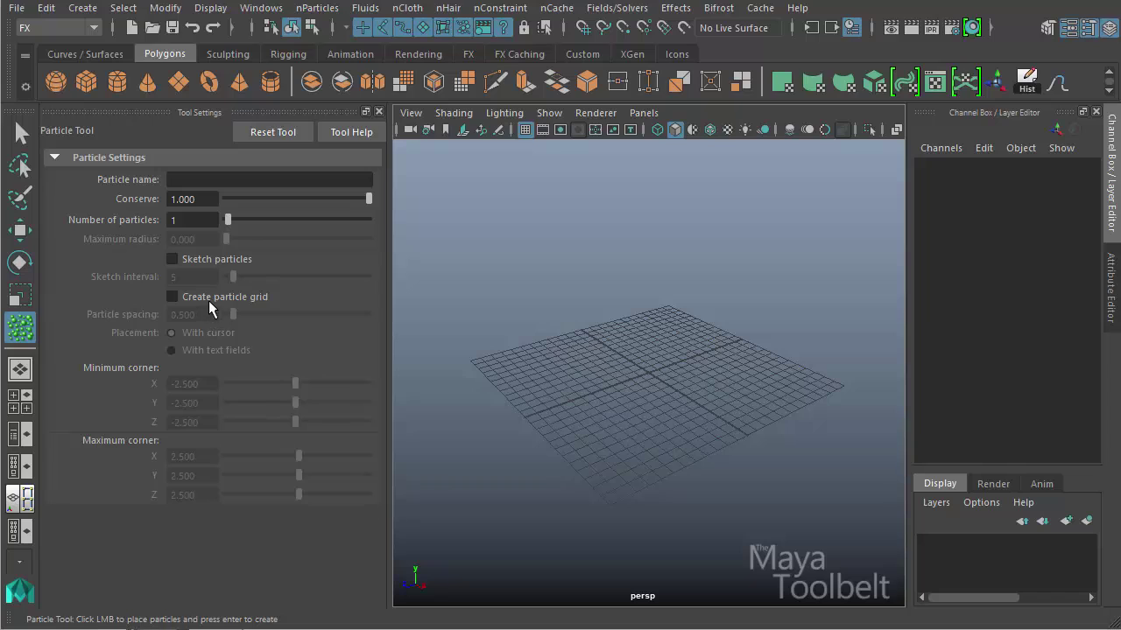
Step: Enable Create particle grid with text-field placement, Min Y 0 and Max Y 5
left_click(213, 297)
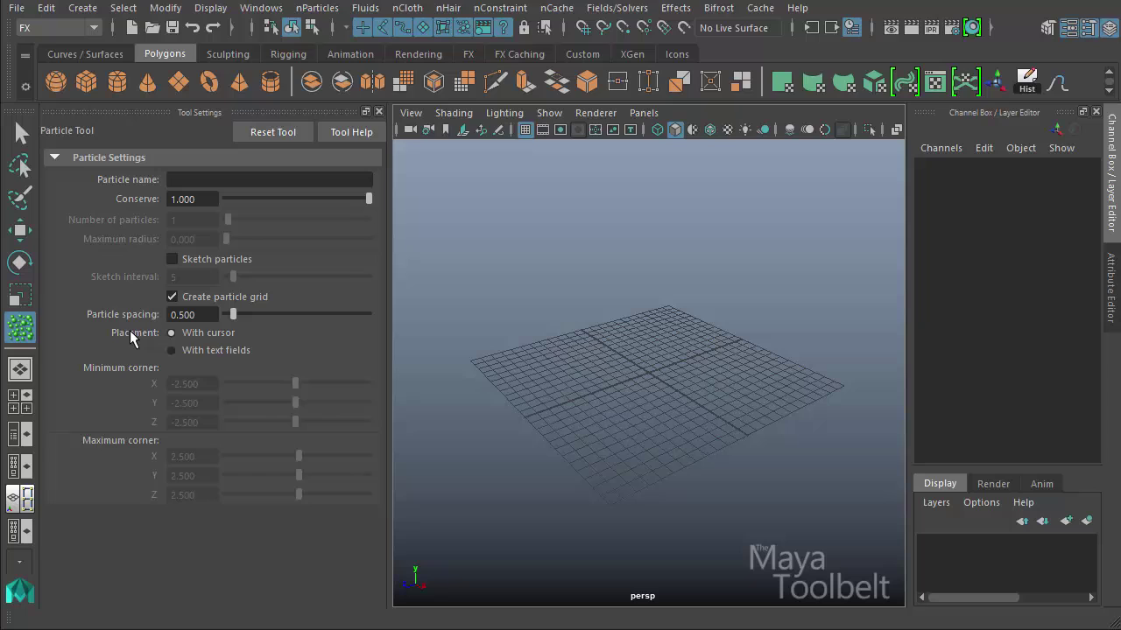
left_click(199, 351)
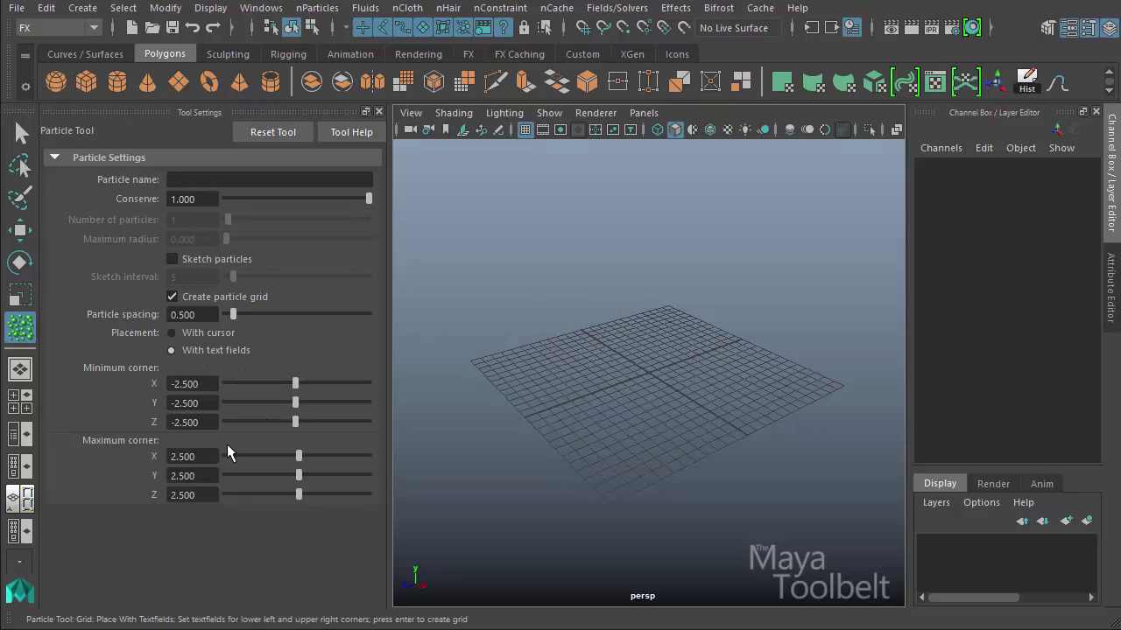
double_click(210, 403)
type("0")
double_click(198, 475)
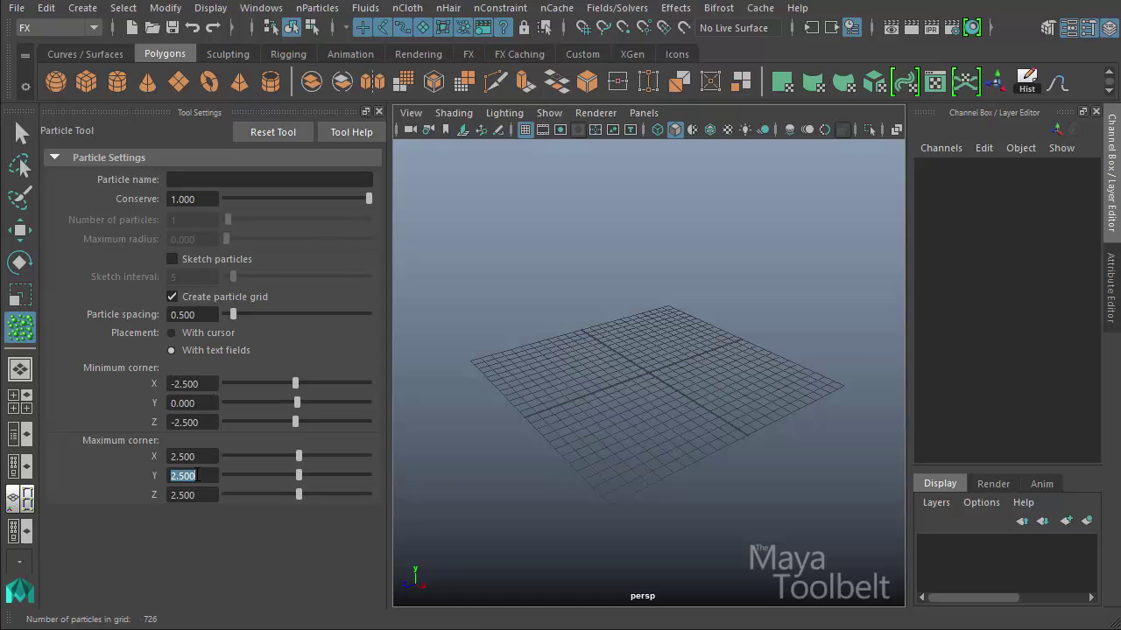
type("5")
key("Return")
Step: Create the particle grid and hide the viewport's ground grid
mouse_move(600, 383)
left_mouse_down("alt")
mouse_move(666, 379)
mouse_move(671, 395)
mouse_move(555, 393)
mouse_move(583, 395)
left_mouse_up("alt")
key("Return")
right_click_drag(583, 395, 830, 442, "alt")
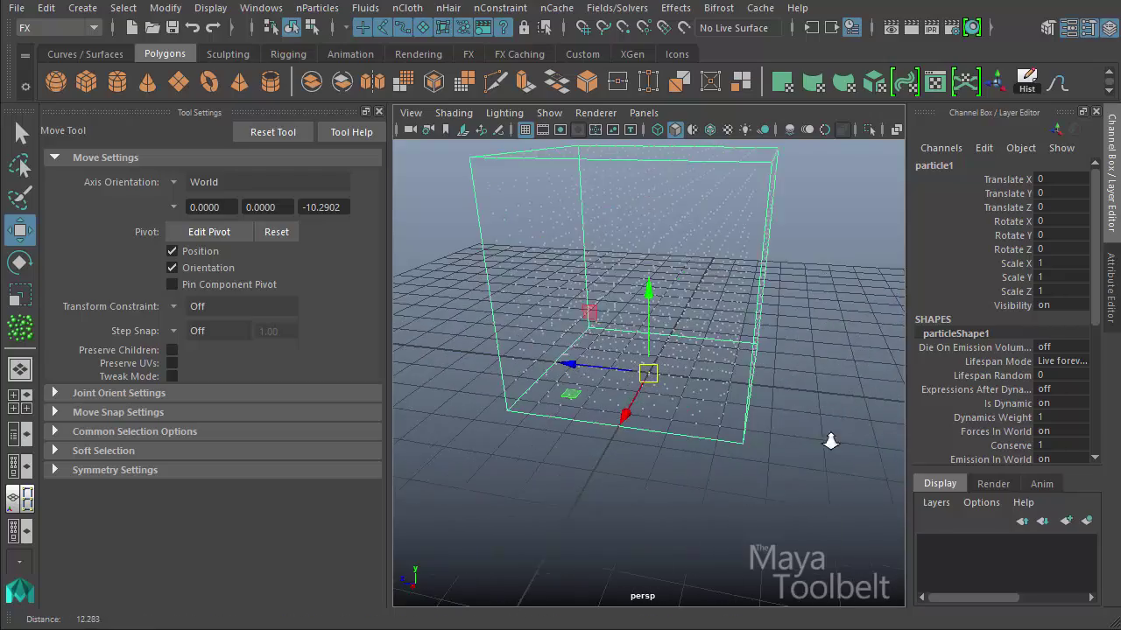
left_click_drag(830, 441, 708, 403, "alt")
left_click_drag(612, 280, 582, 285, "alt")
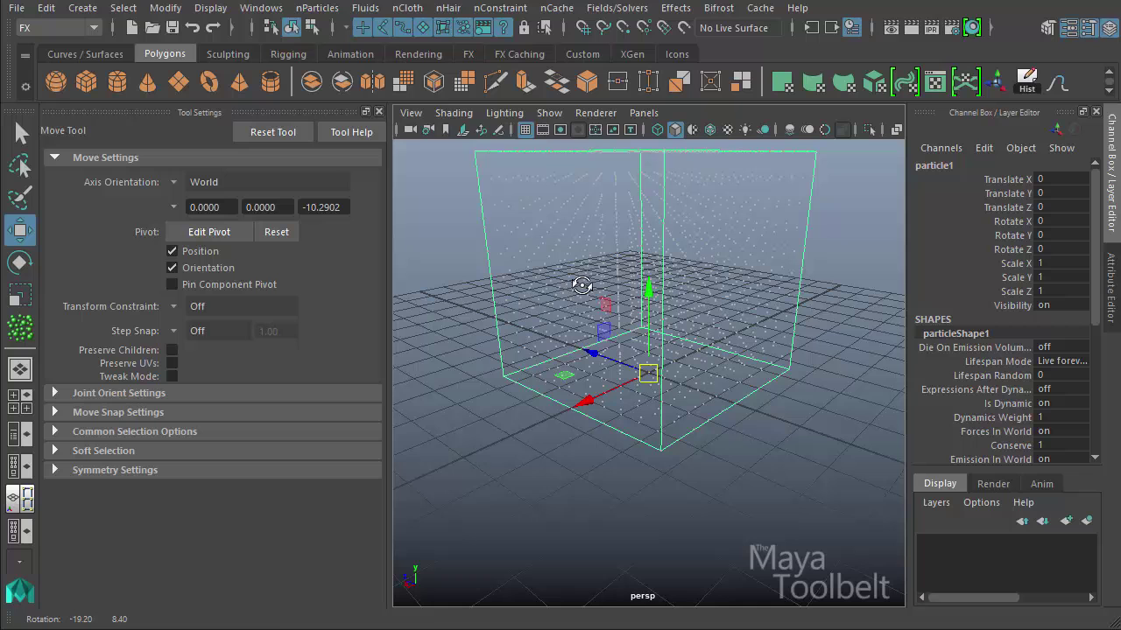
left_click(525, 130)
middle_click_drag(648, 241, 675, 280, "alt")
Step: Maximise the perspective panel and close Tool Settings to widen the view
key("space")
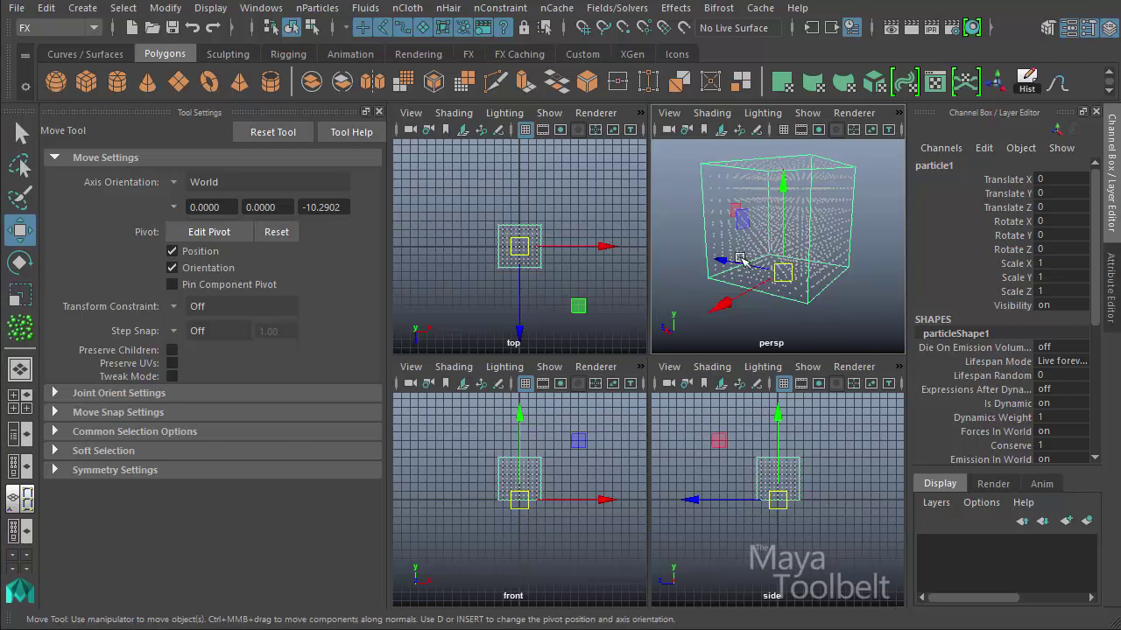
key("space")
left_click(378, 112)
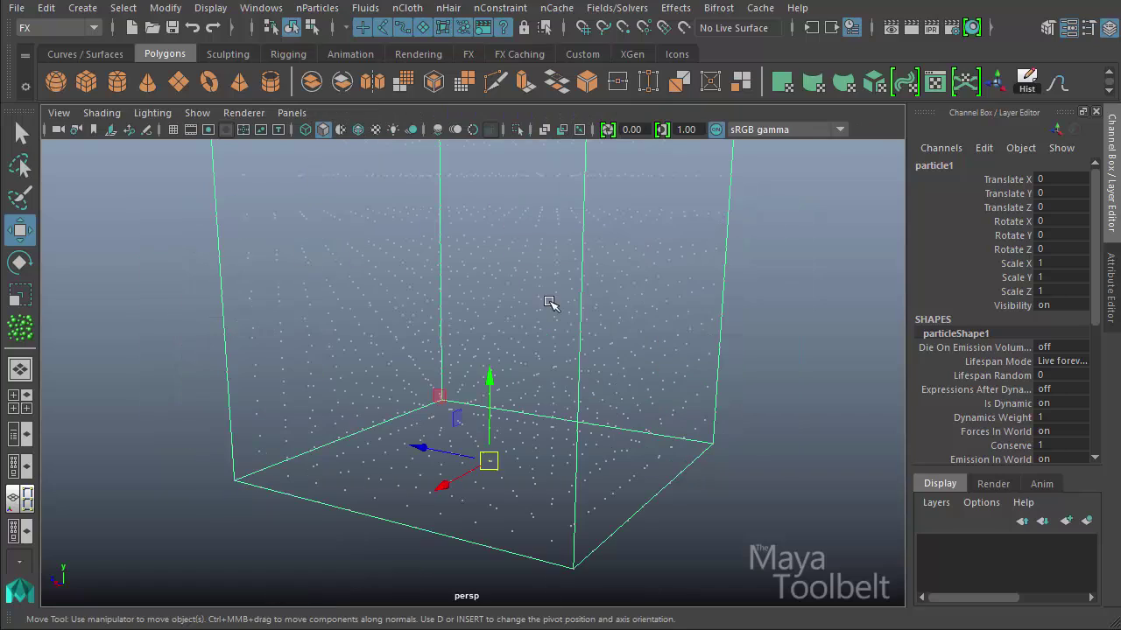
right_click_drag(663, 288, 558, 320, "alt")
left_click_drag(557, 320, 578, 322, "alt")
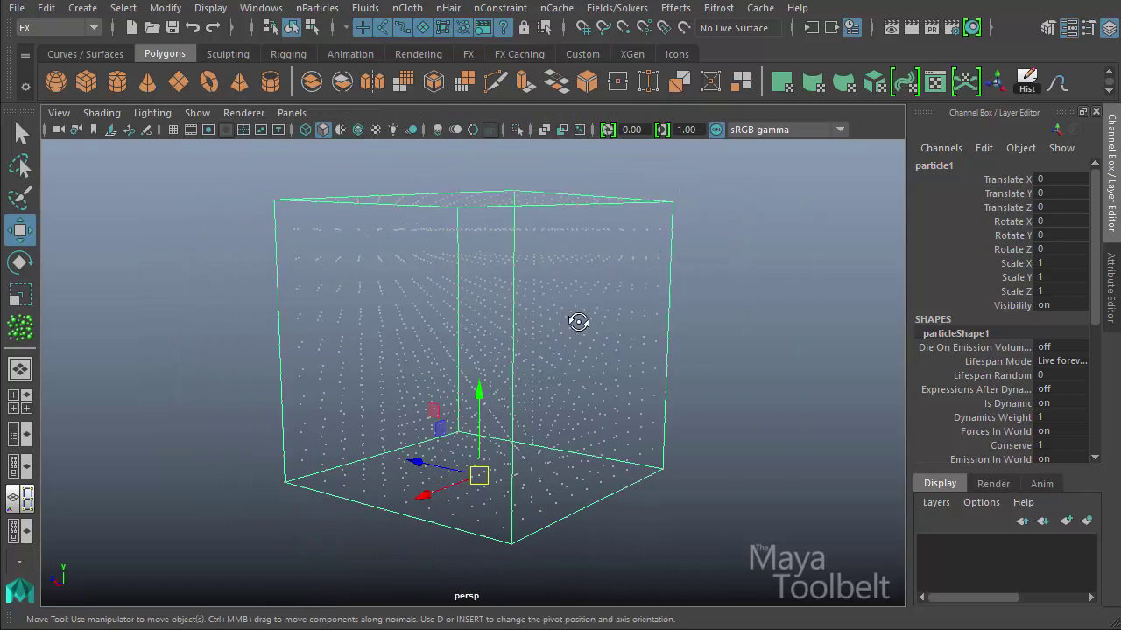
Step: Set the viewport background to black with Alt+B and reselect particle1
key("alt+b")
left_click(753, 370)
left_click_drag(753, 371, 778, 406, "alt")
key("alt+b")
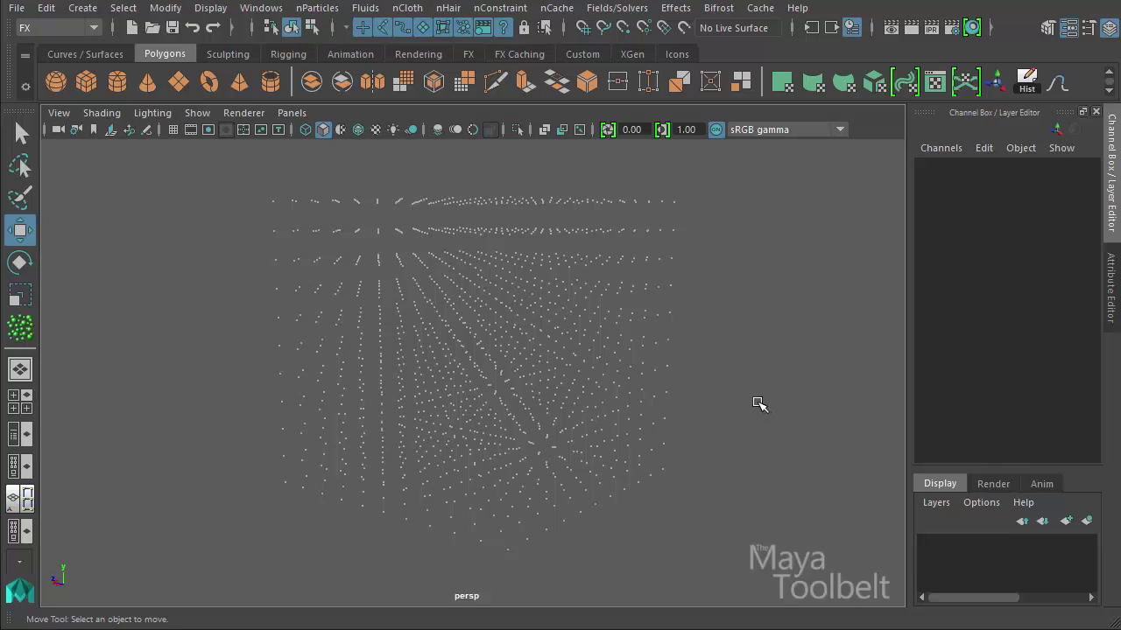
key("alt+b")
key("alt+b")
key("alt+b")
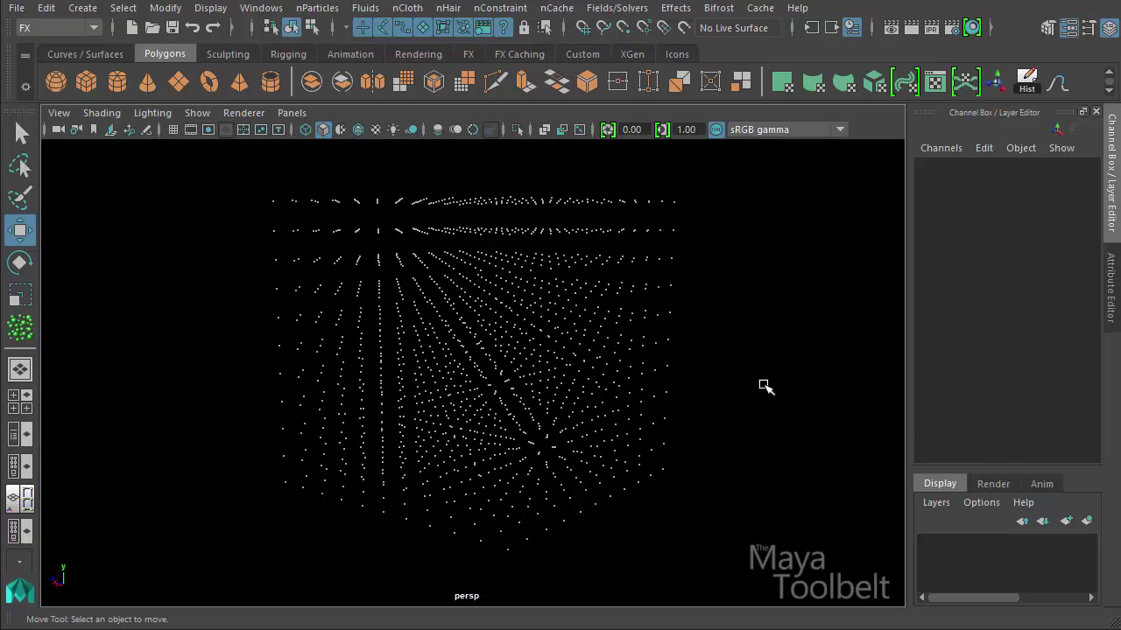
left_click_drag(764, 386, 714, 373, "alt")
left_click(658, 311)
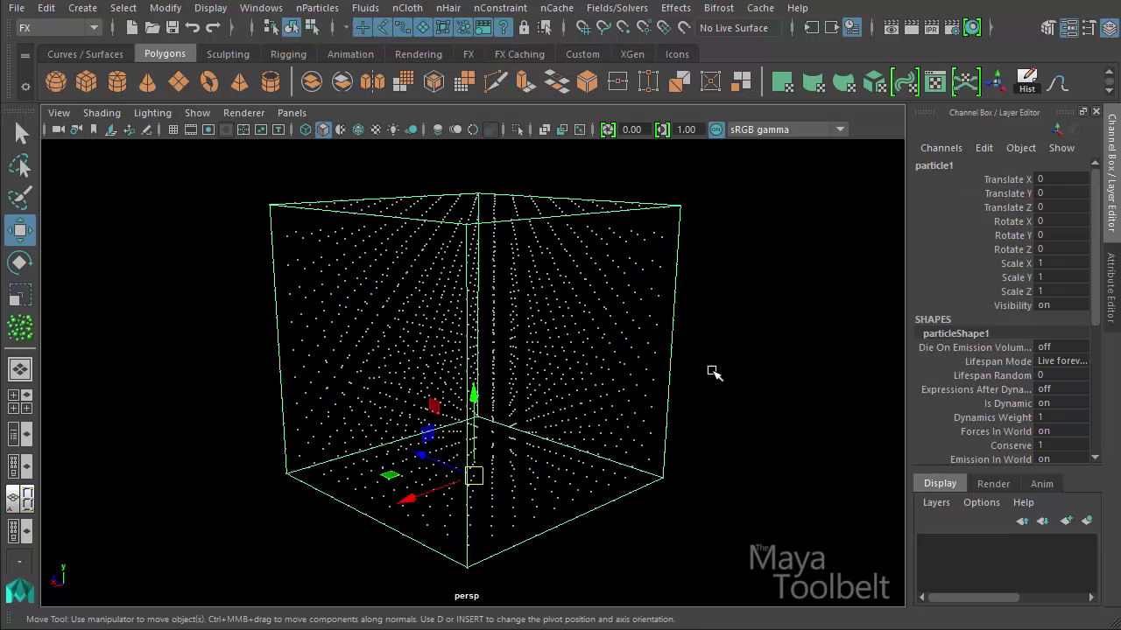
Step: Set particleShape1's Particle Render Type to Spheres and add its Current Render Type attributes
key("ctrl+a")
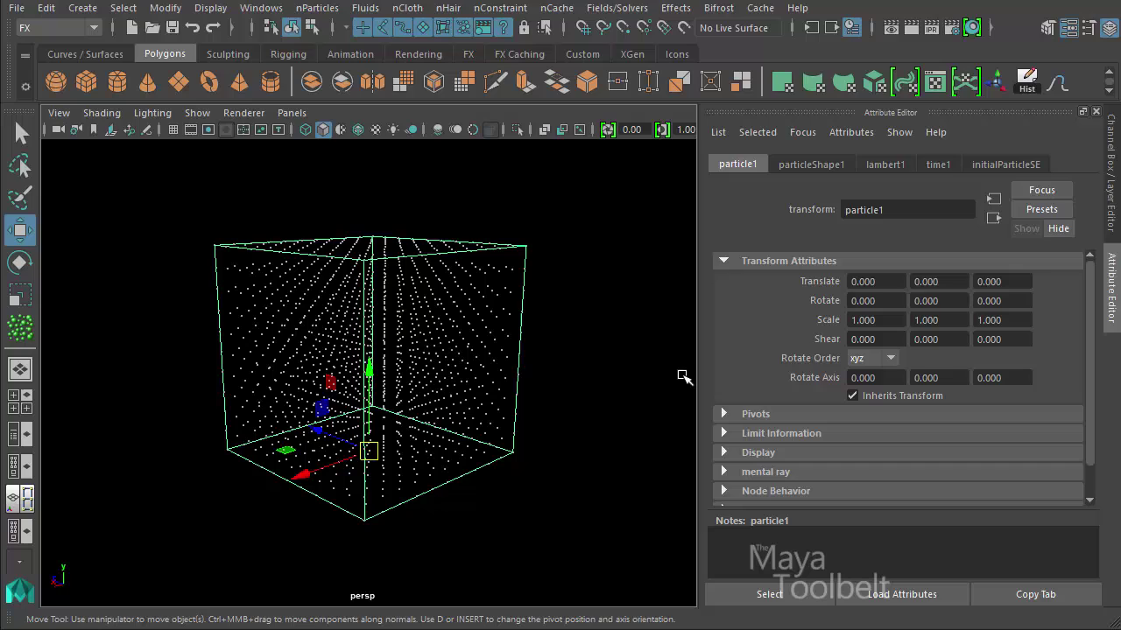
scroll(915, 355, "down", 2)
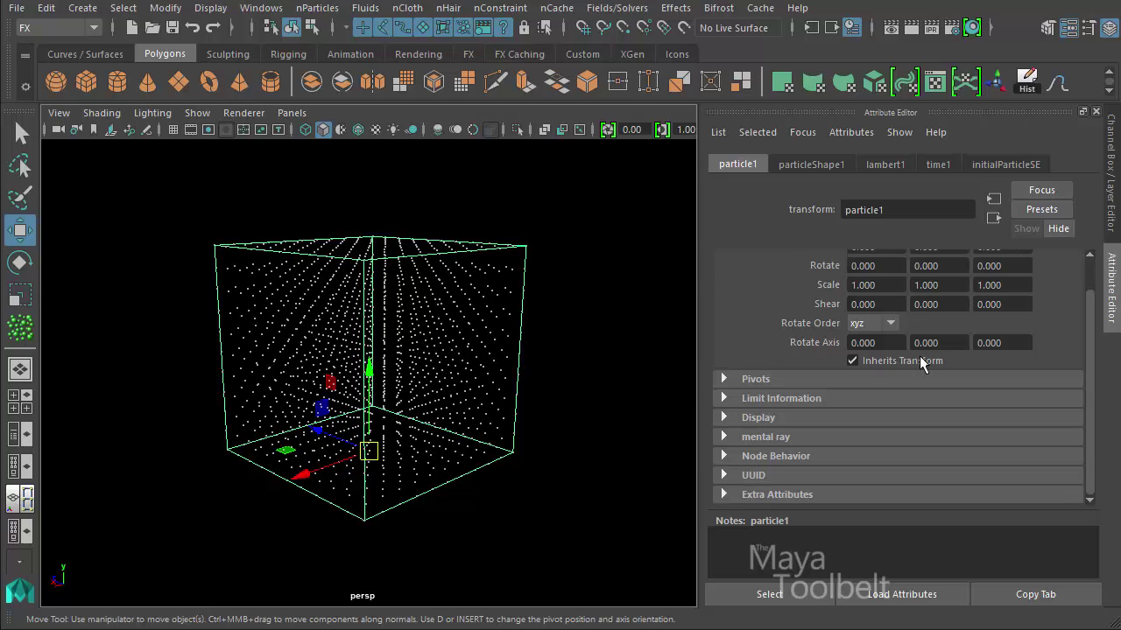
left_click(806, 163)
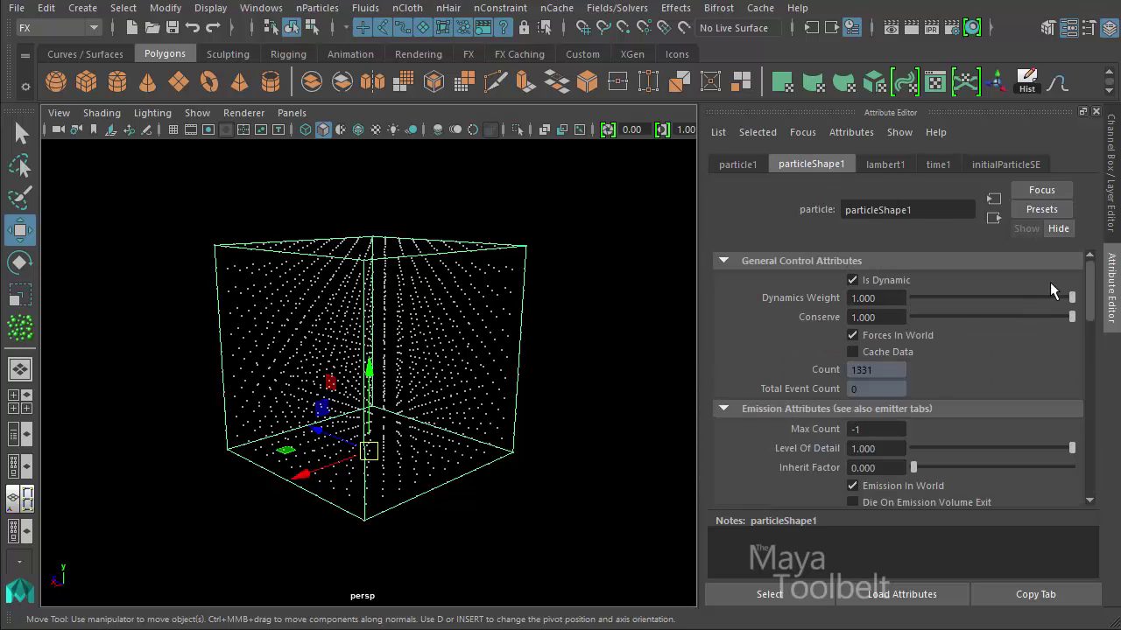
left_click_drag(1090, 285, 817, 366)
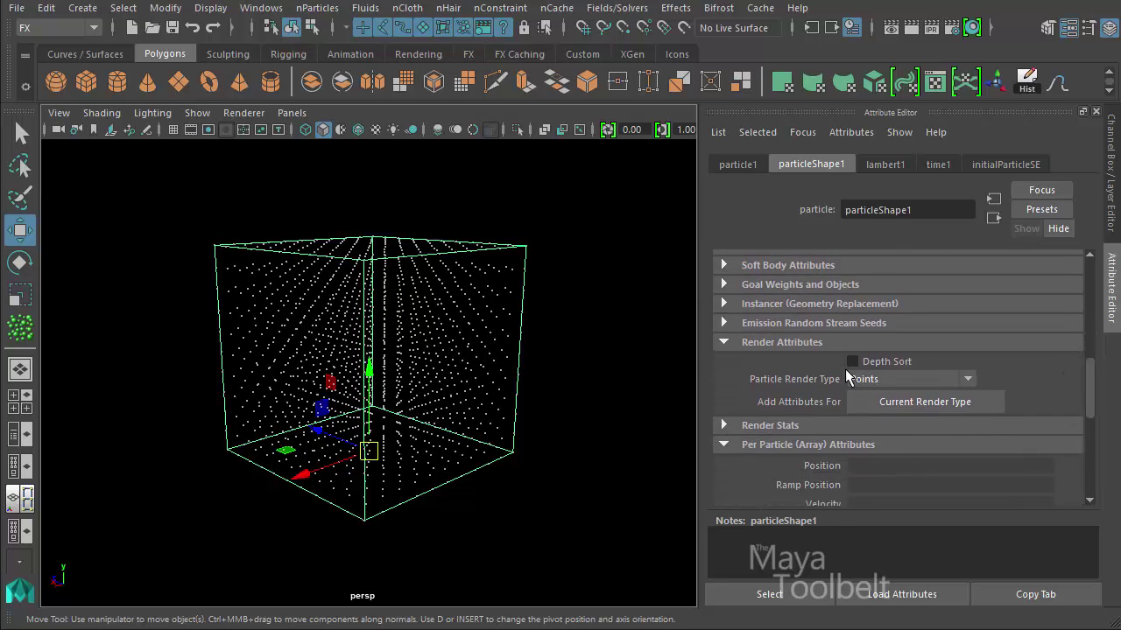
left_click(966, 379)
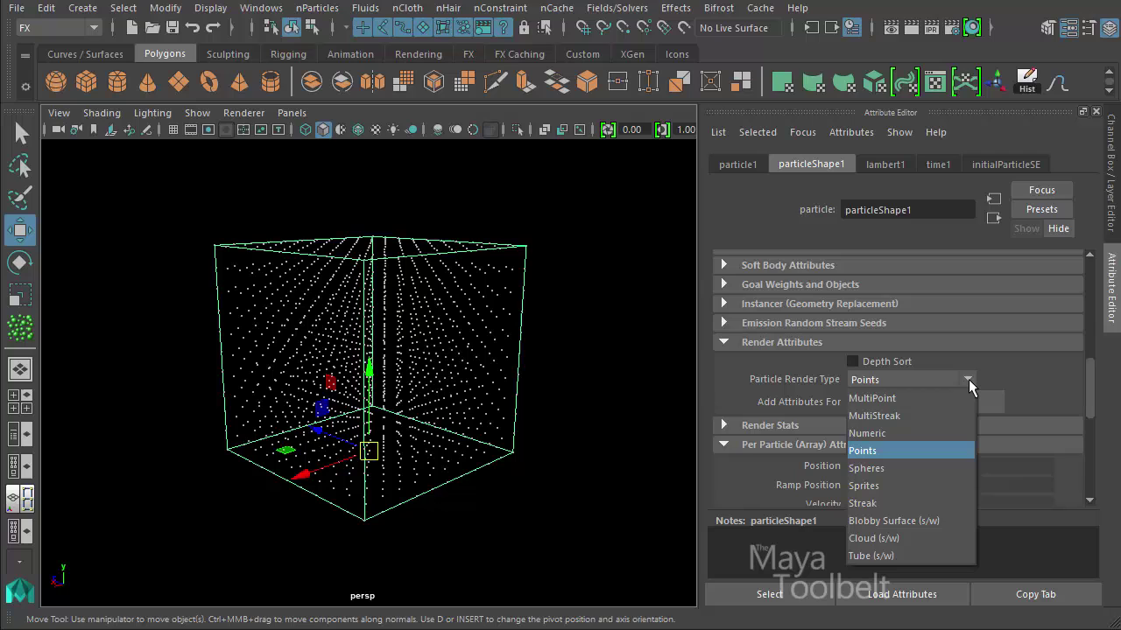
left_click(909, 468)
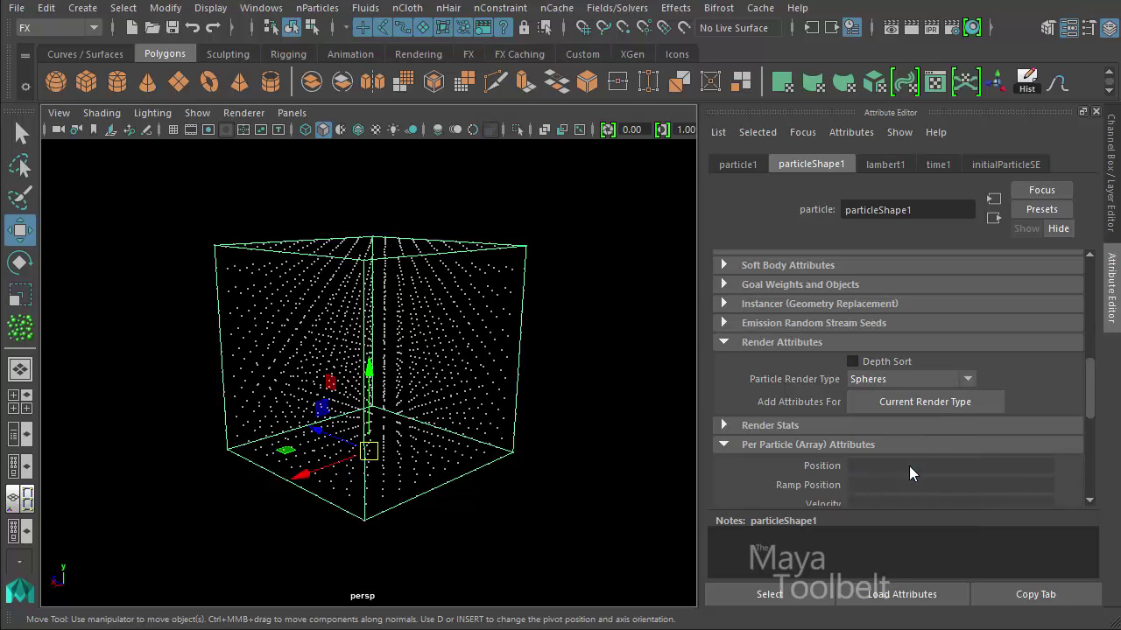
left_click(937, 406)
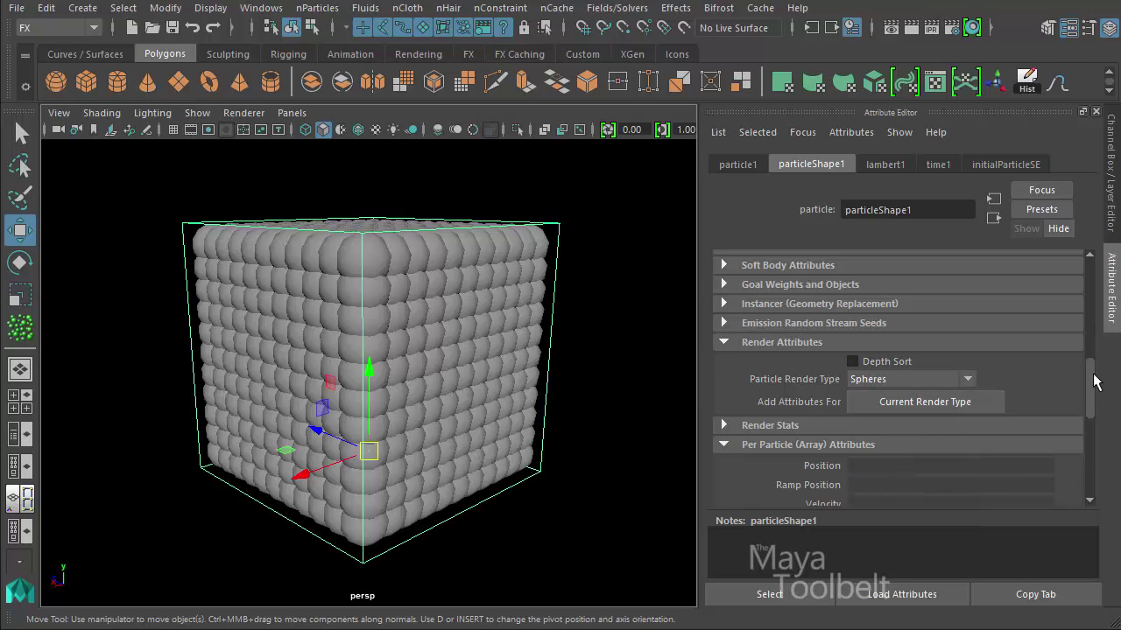
left_click(967, 404)
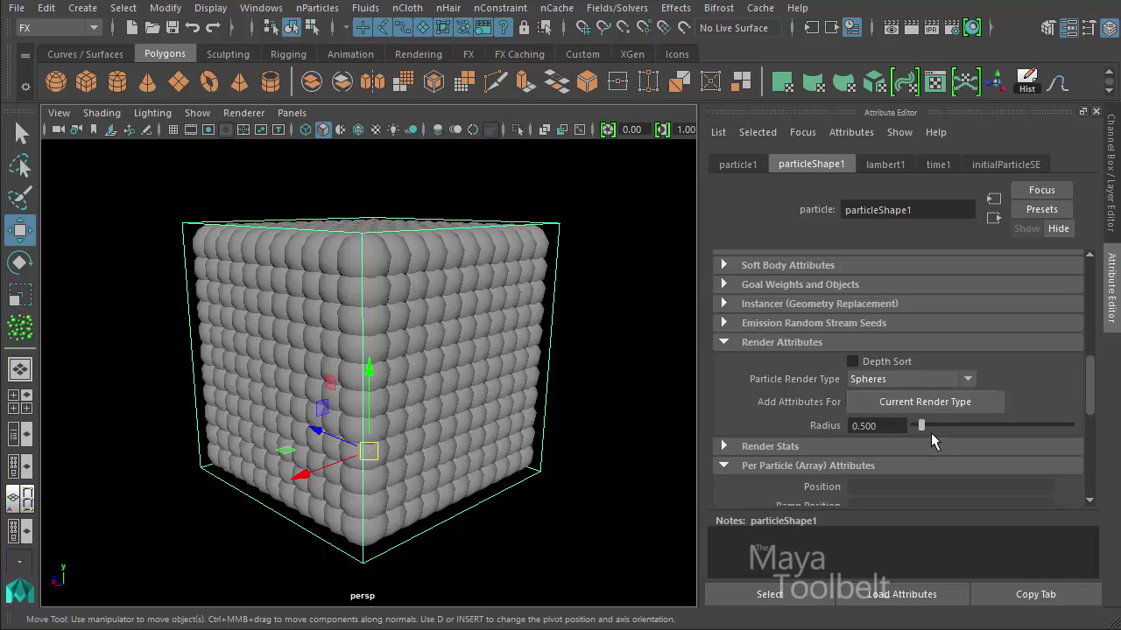
Step: Adjust the sphere Radius to about 0.066 and deselect the particles
left_click_drag(920, 424, 914, 424)
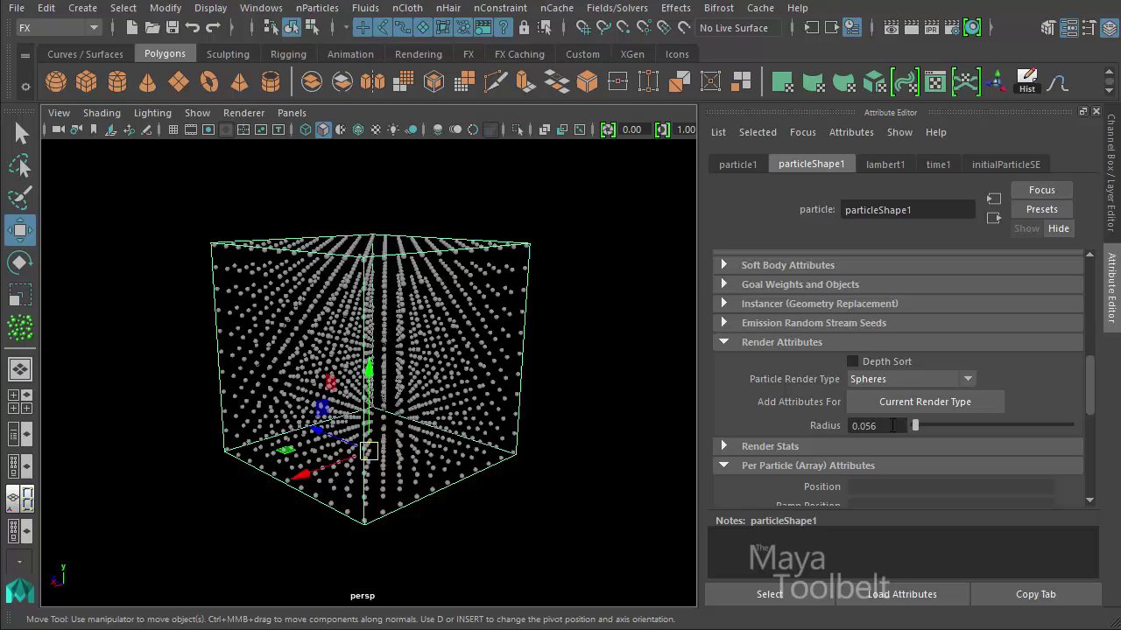
mouse_move(893, 426)
left_mouse_down("ctrl")
mouse_move(912, 428)
mouse_move(887, 424)
left_mouse_up("ctrl")
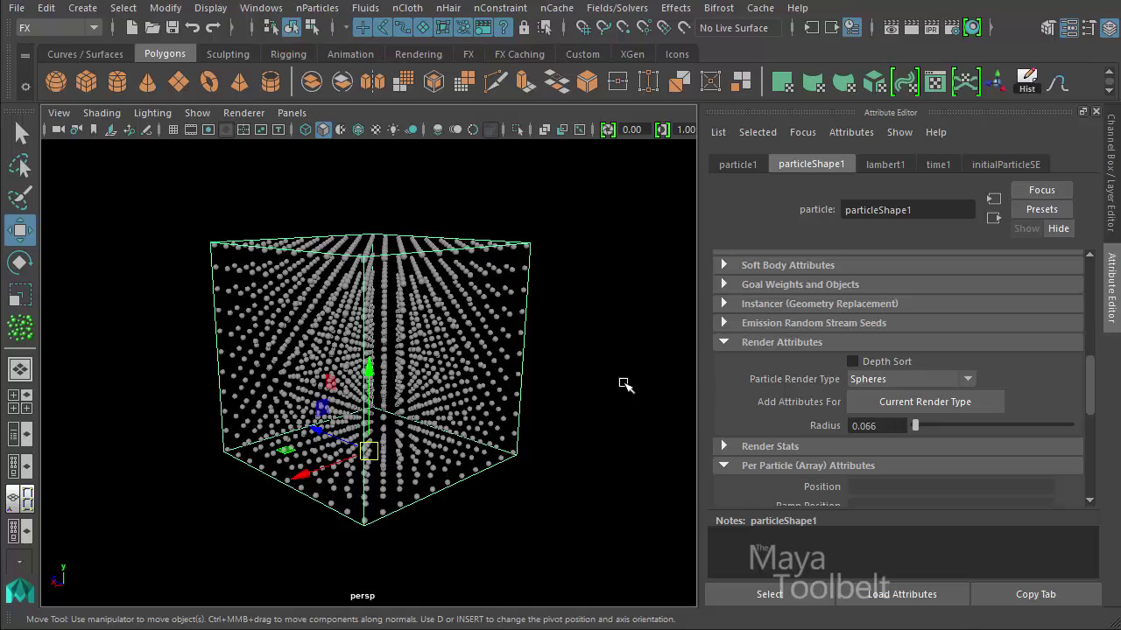
left_click(596, 412)
mouse_move(575, 445)
left_mouse_down("alt")
mouse_move(505, 440)
mouse_move(490, 467)
mouse_move(530, 498)
mouse_move(535, 475)
mouse_move(512, 509)
mouse_move(671, 443)
mouse_move(695, 465)
mouse_move(528, 455)
mouse_move(570, 460)
left_mouse_up("alt")
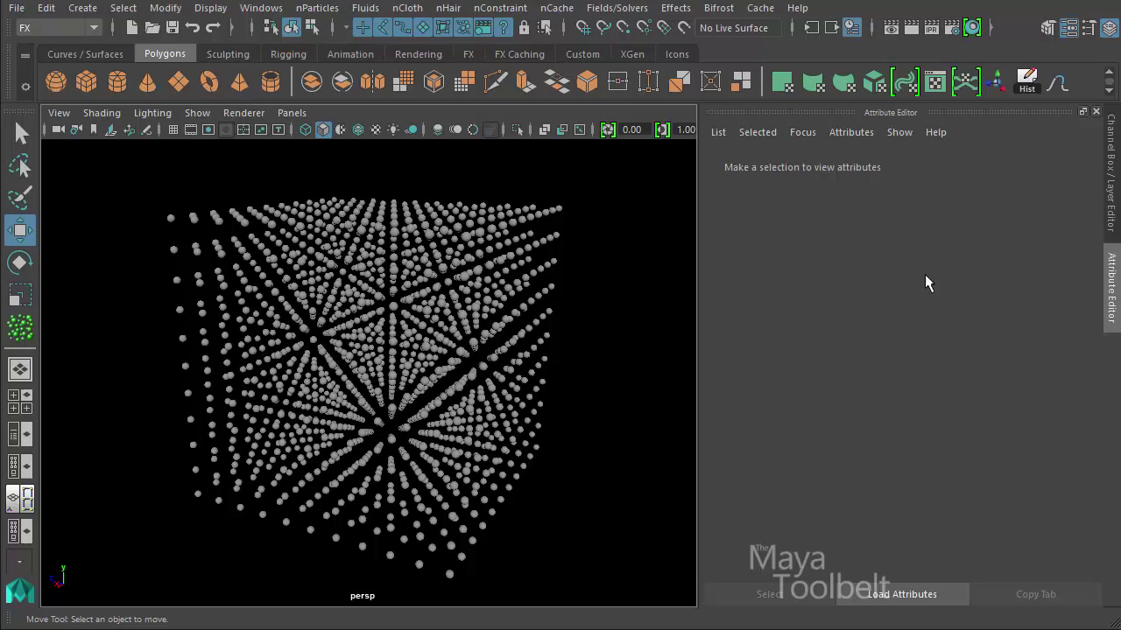
Step: Switch to the channel box and select the particle grid
left_click(1095, 112)
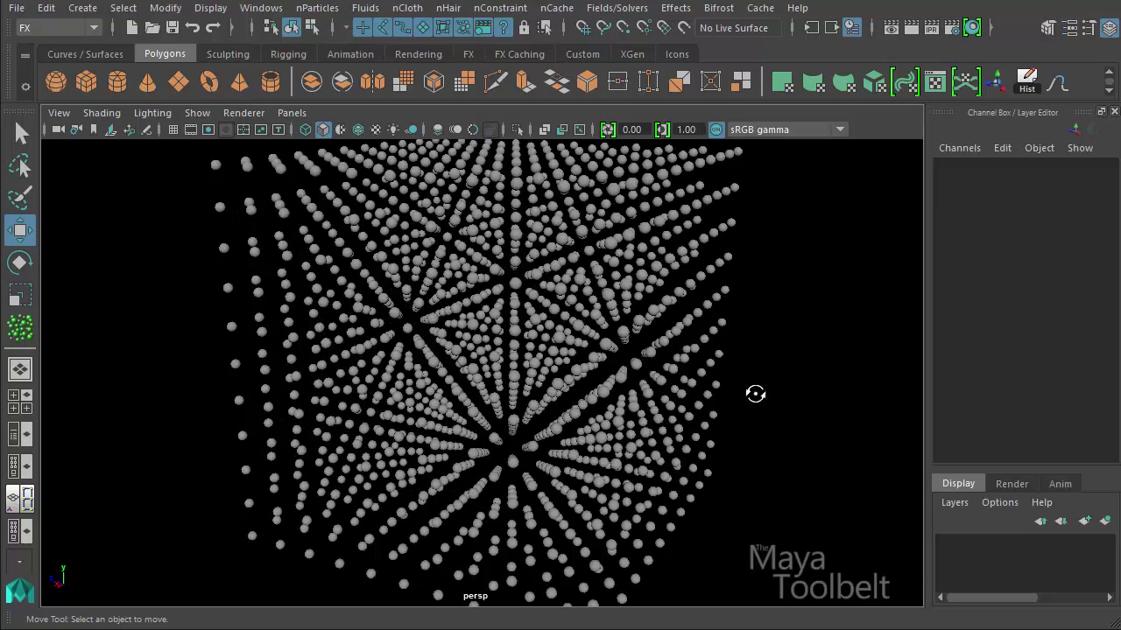
right_click_drag(758, 393, 649, 369, "alt")
left_click_drag(650, 368, 560, 385, "alt")
left_click(565, 383)
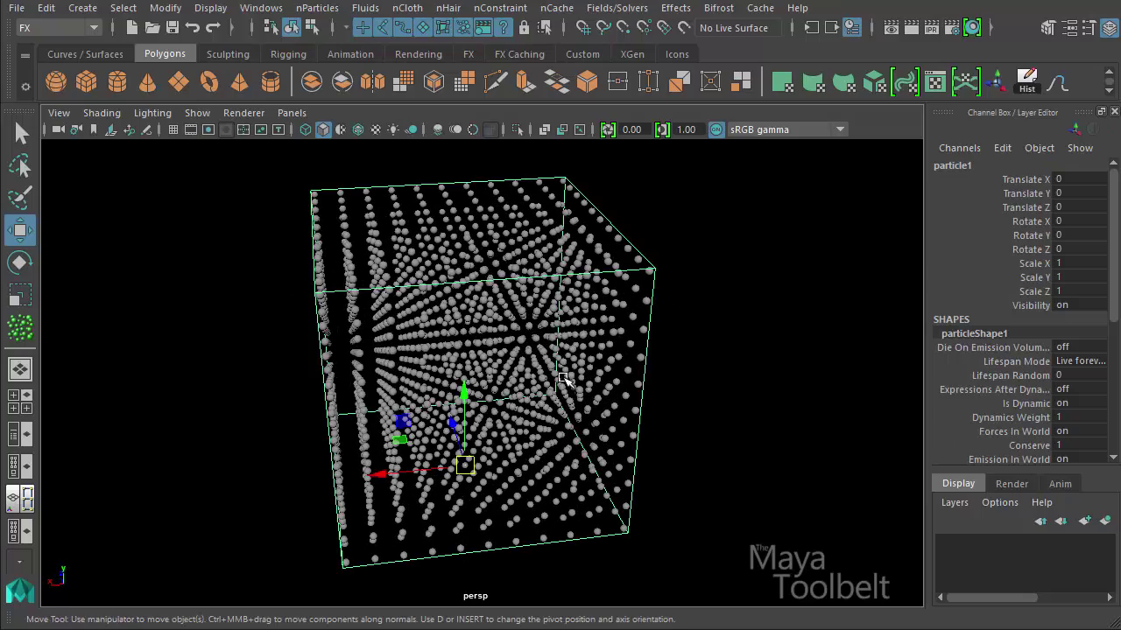
Step: Open the Air field options, reset them to defaults, and enlarge the window
left_click(621, 8)
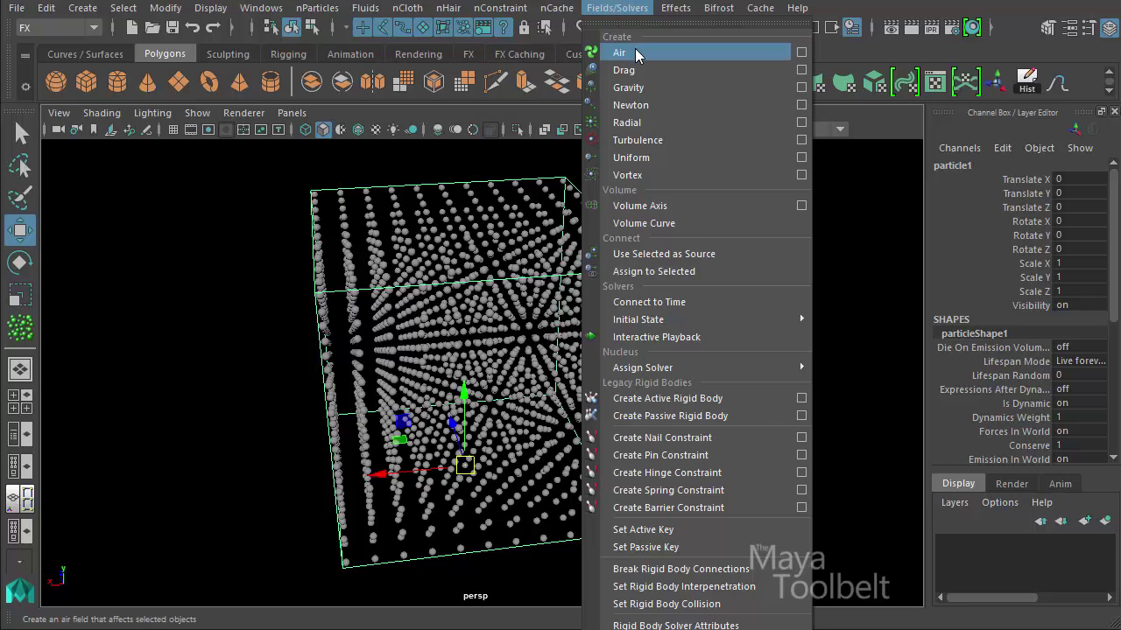
left_click(801, 53)
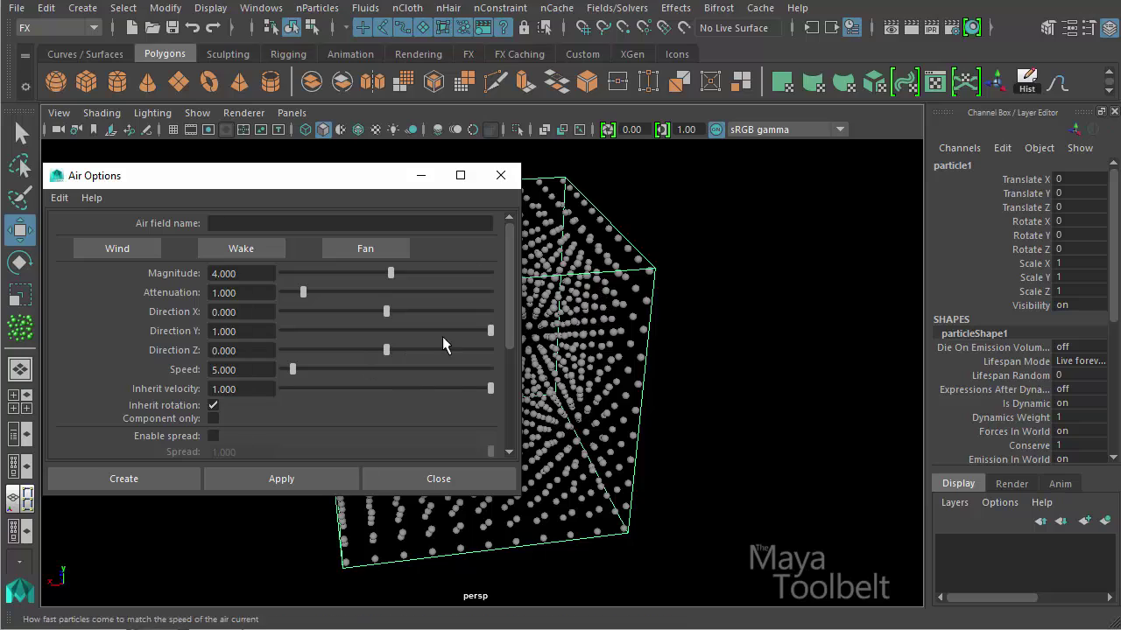
left_click(59, 198)
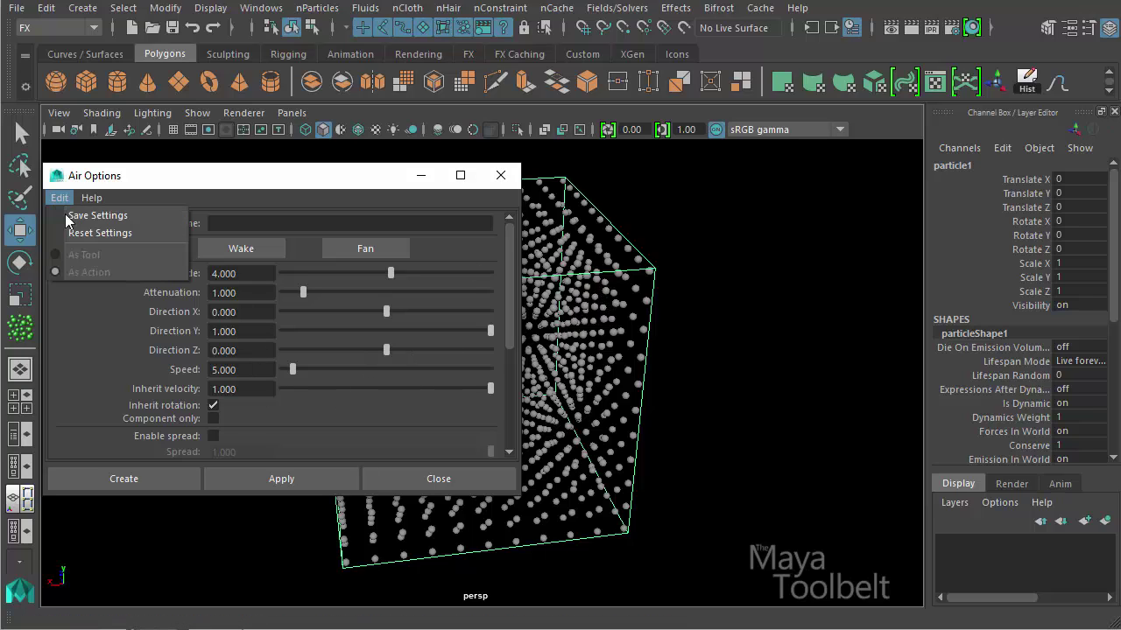
left_click(87, 233)
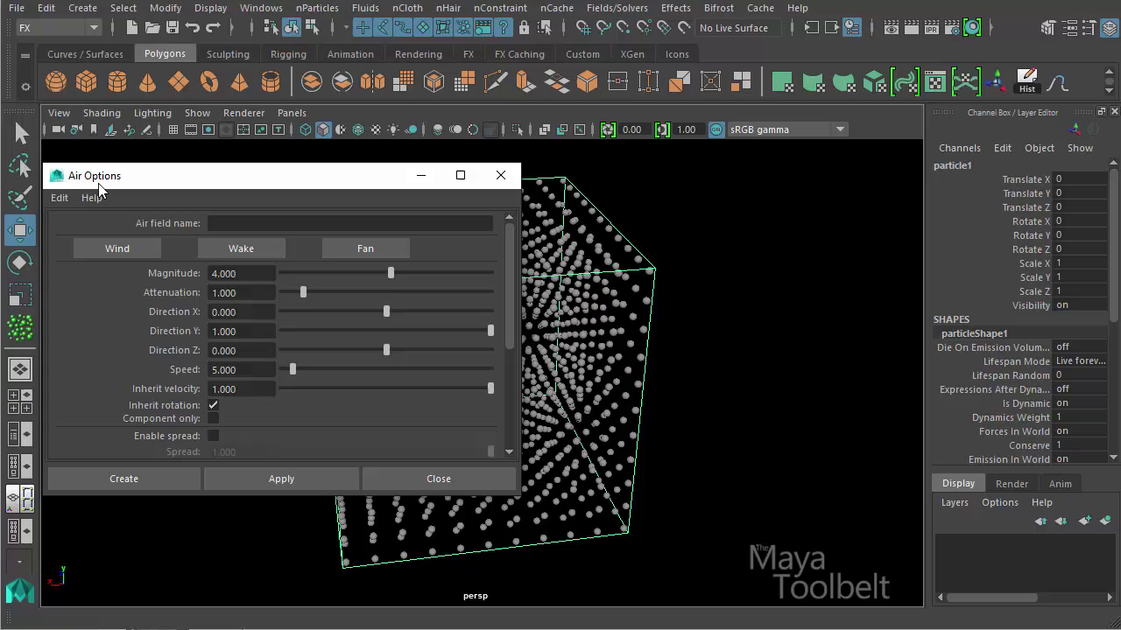
left_click(58, 198)
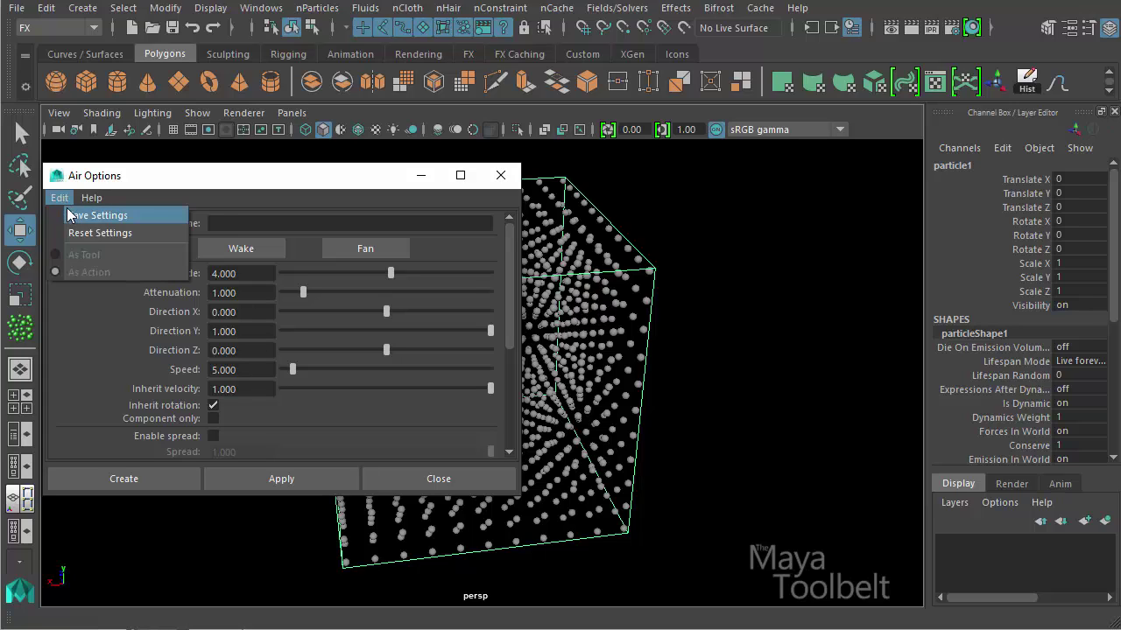
left_click(88, 233)
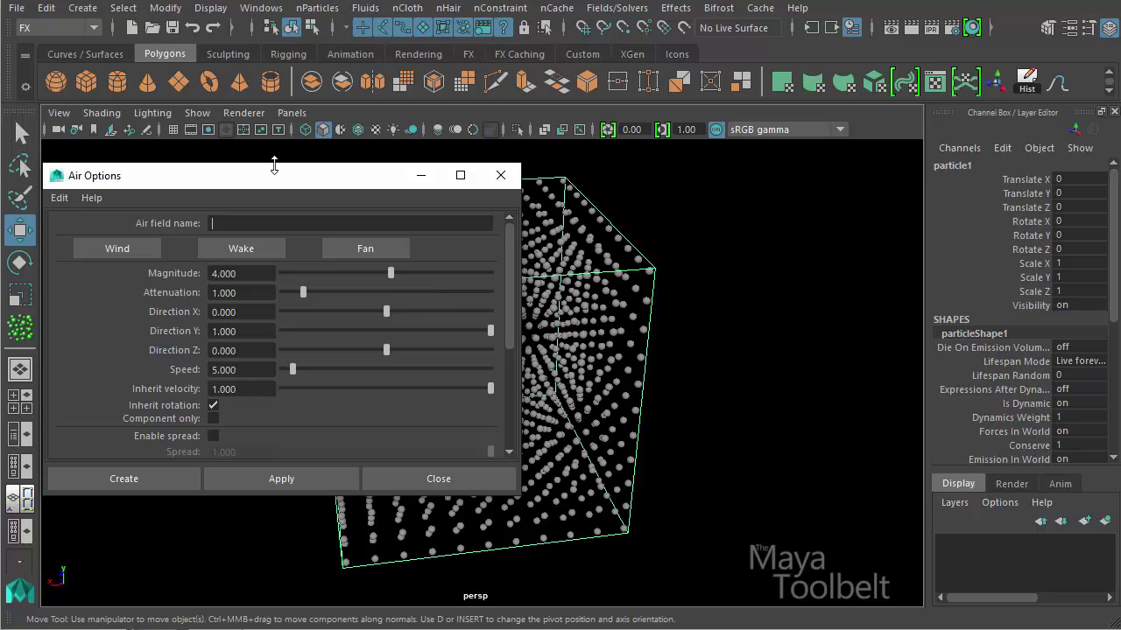
left_click_drag(274, 165, 274, 46)
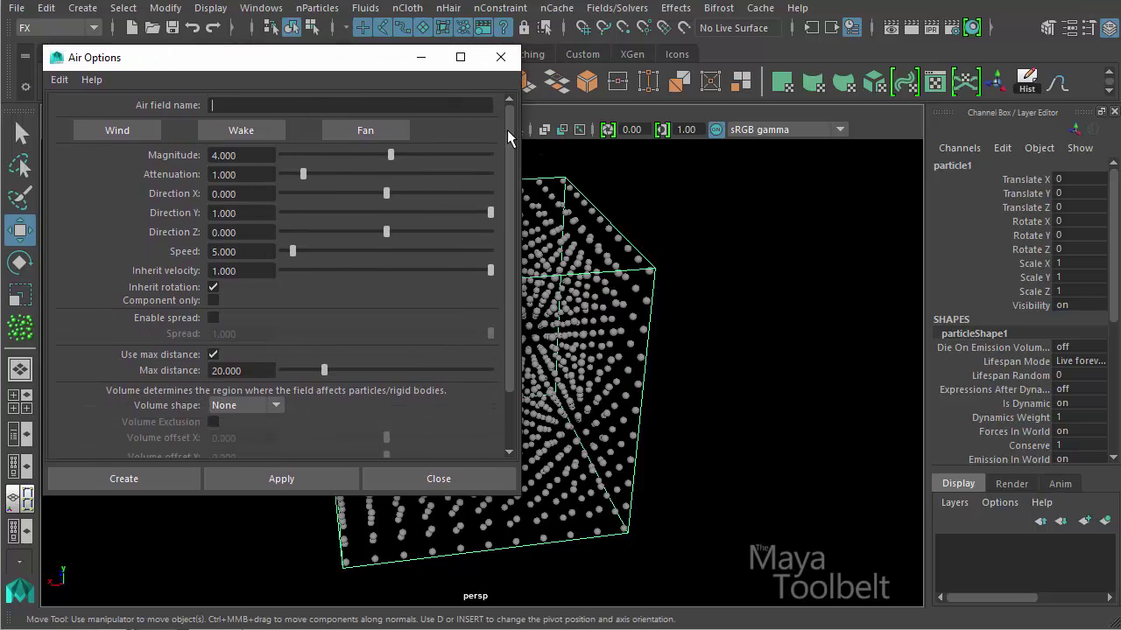
left_click_drag(507, 130, 496, 244)
left_click_drag(504, 169, 492, 117)
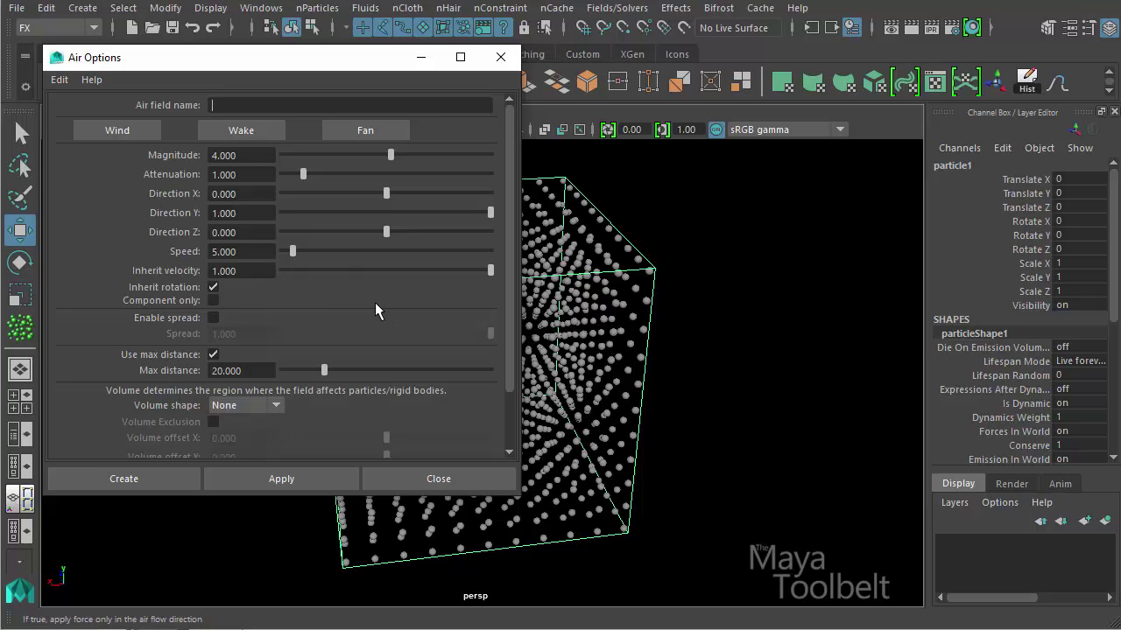
Step: Compare the Wake, Fan and Wind presets, settle on Wind, and create airField1
left_click(269, 133)
left_click(348, 129)
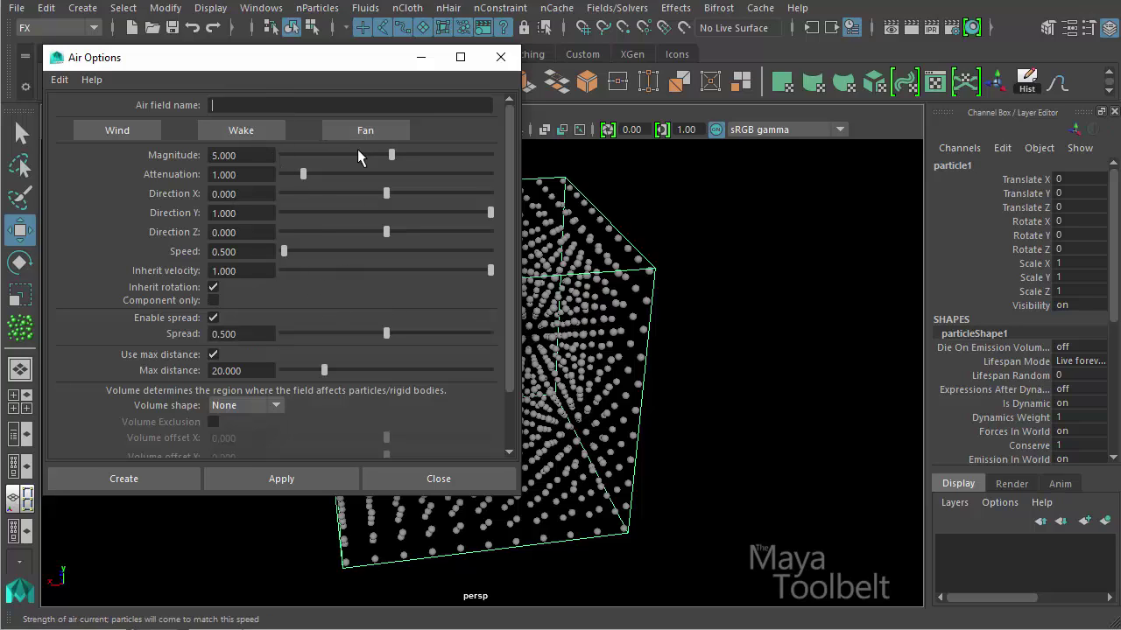
left_click(235, 129)
left_click(128, 130)
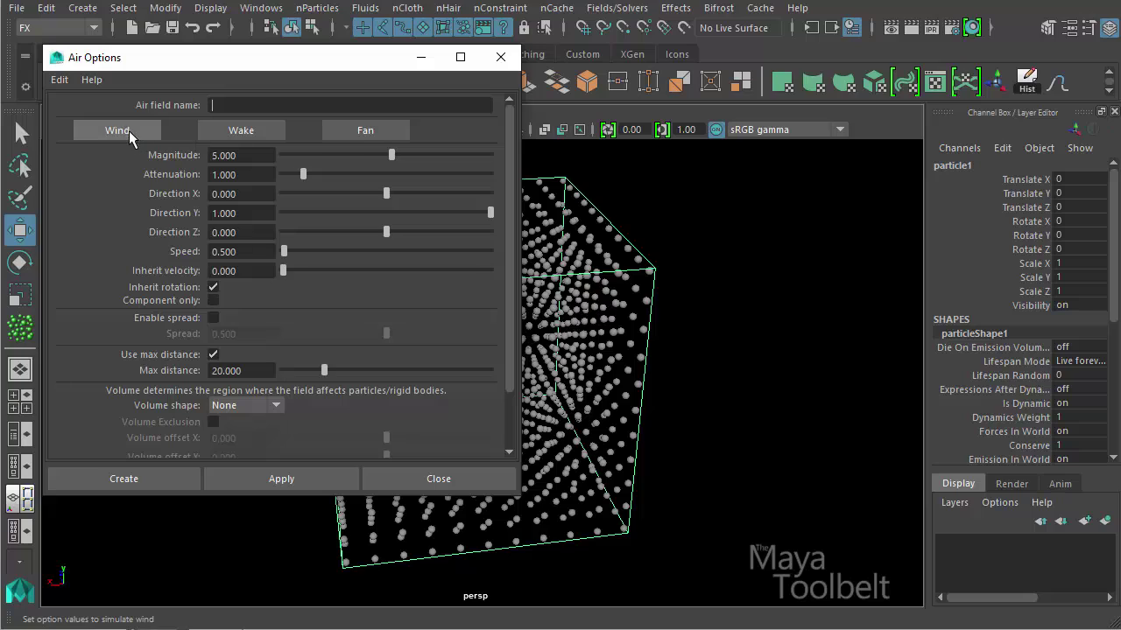
left_click(358, 128)
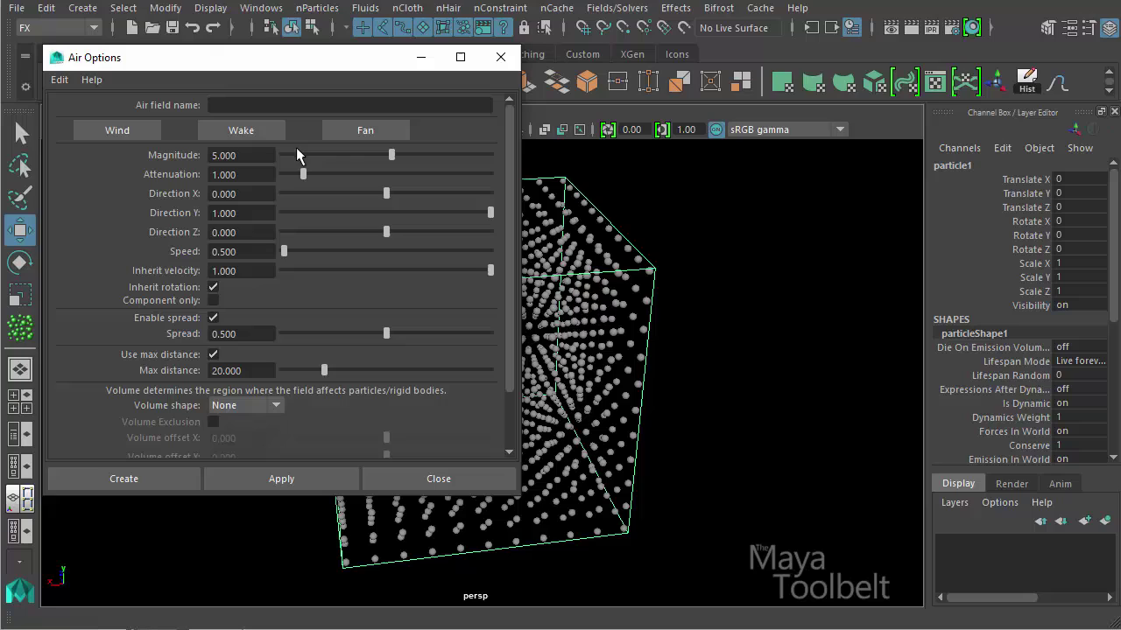
left_click(131, 129)
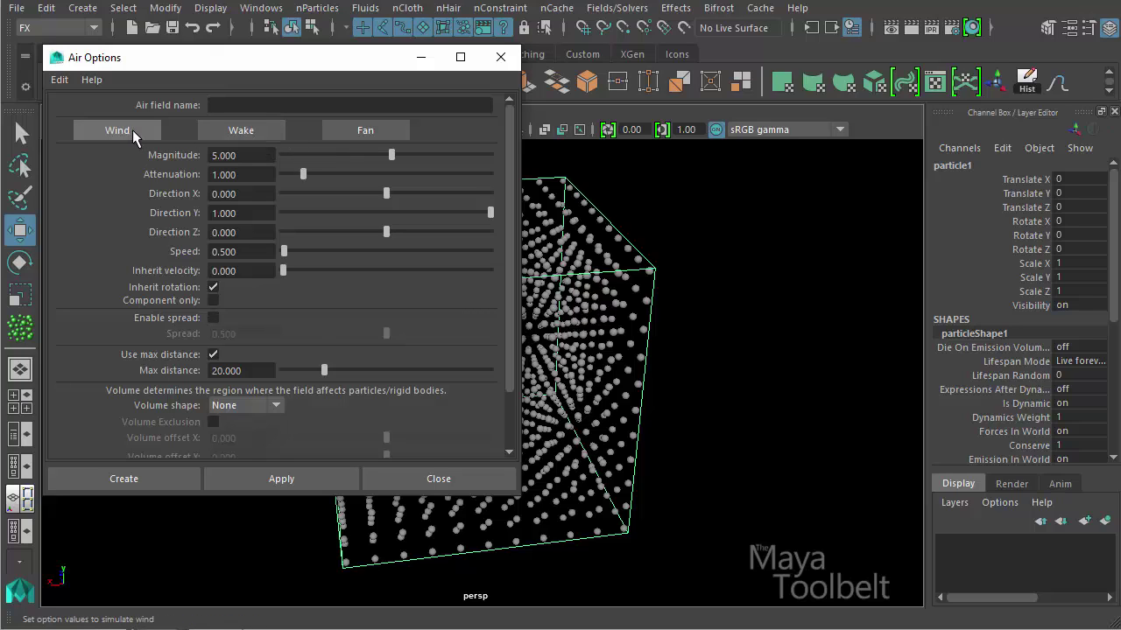
left_click(251, 130)
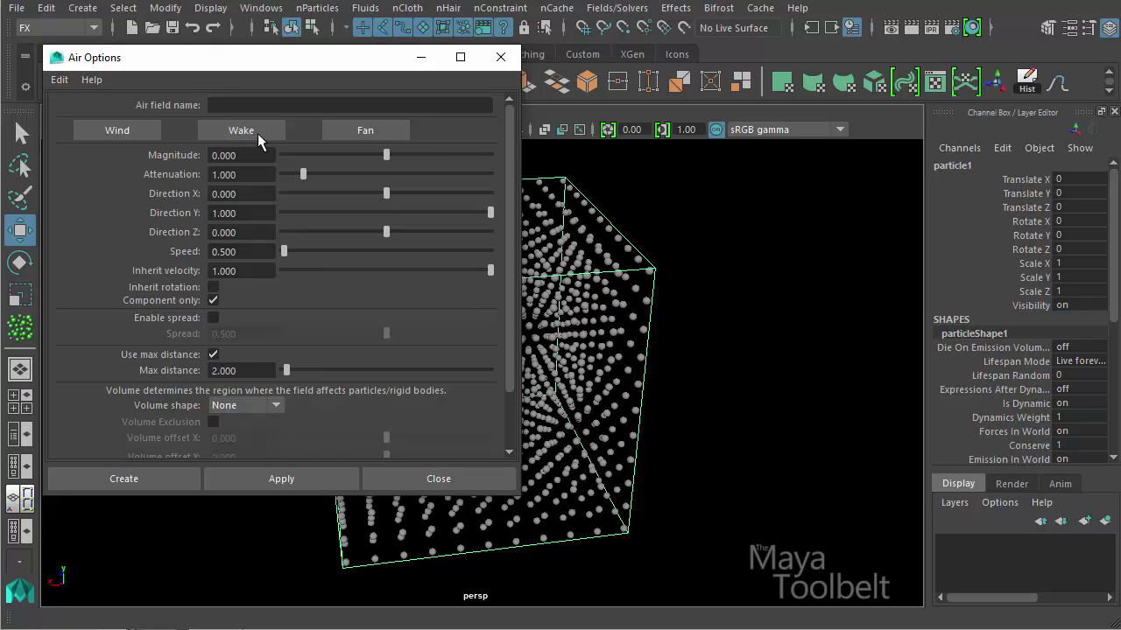
left_click(383, 131)
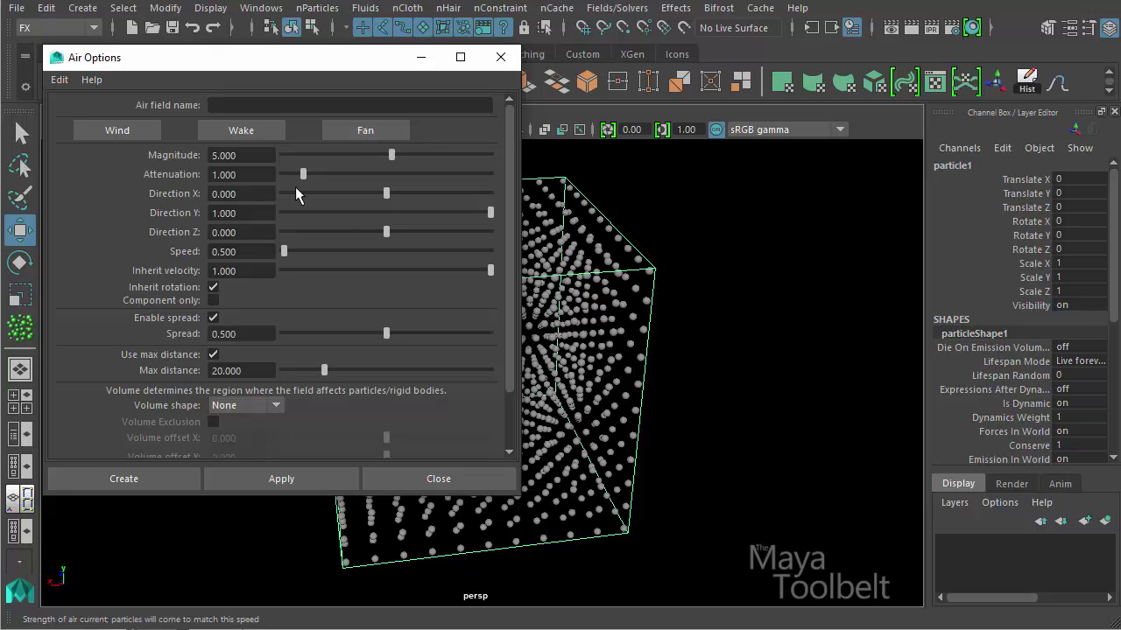
left_click(121, 131)
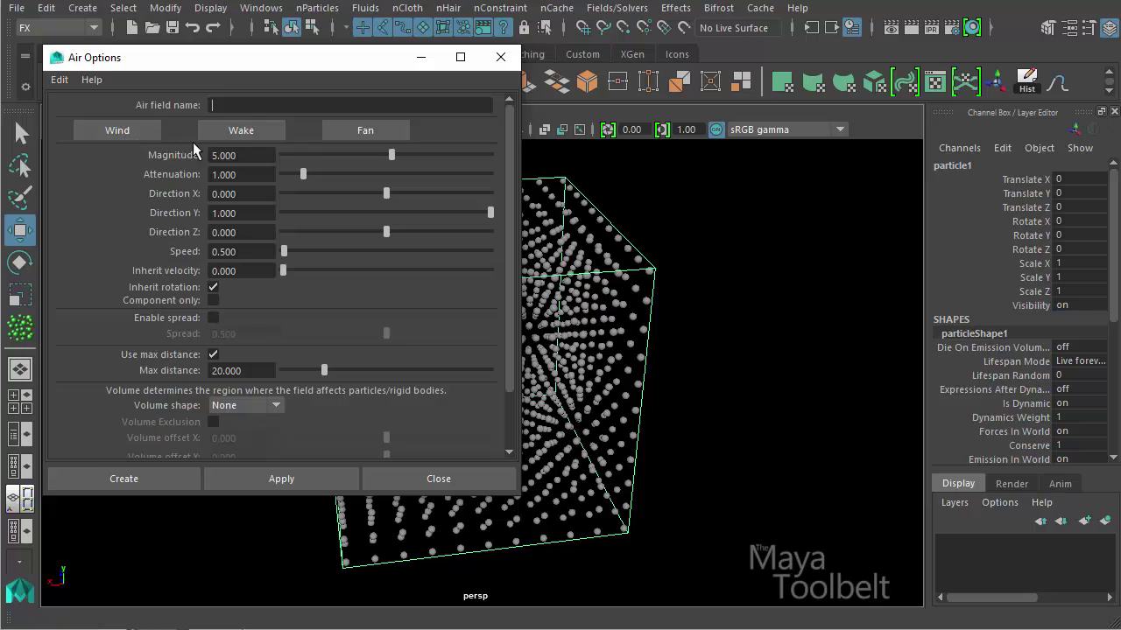
left_click(256, 129)
left_click(364, 133)
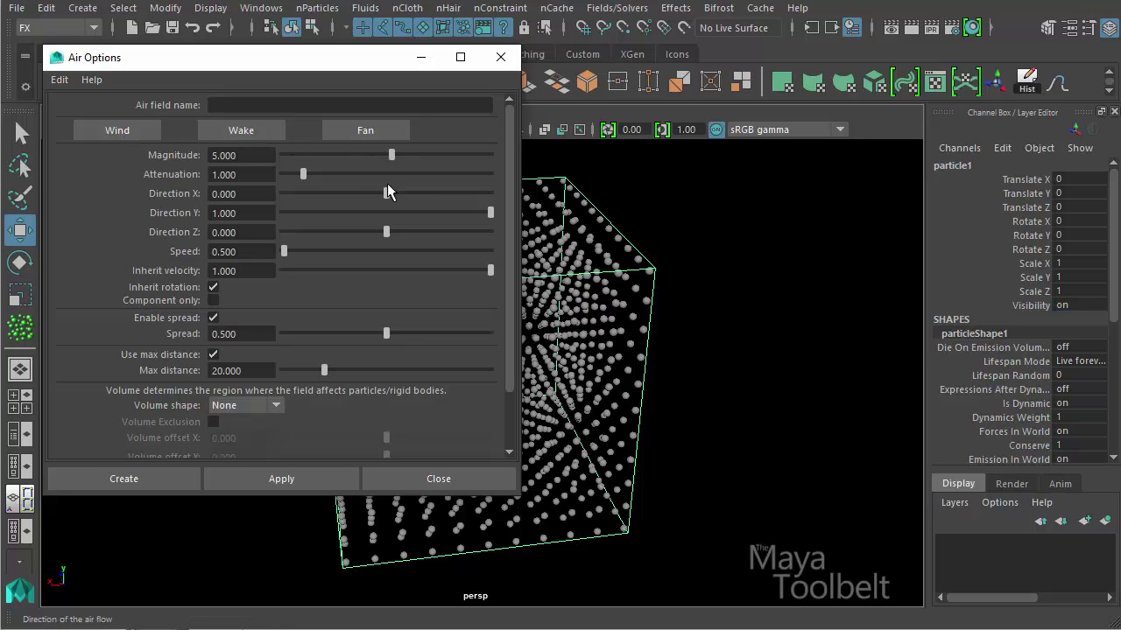
left_click(141, 136)
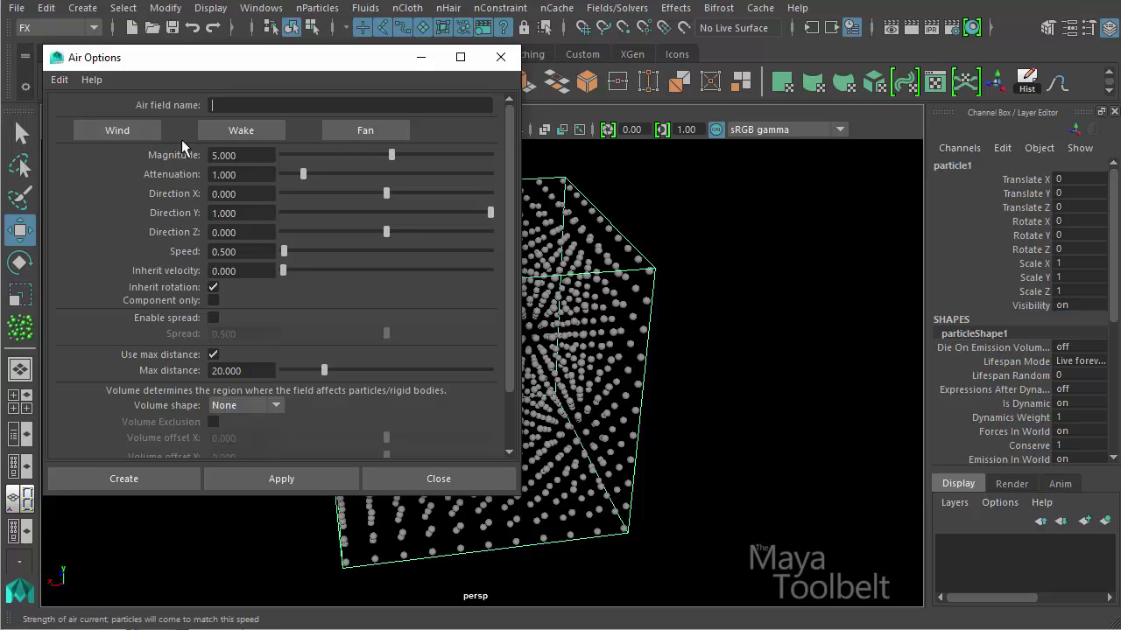
left_click(120, 483)
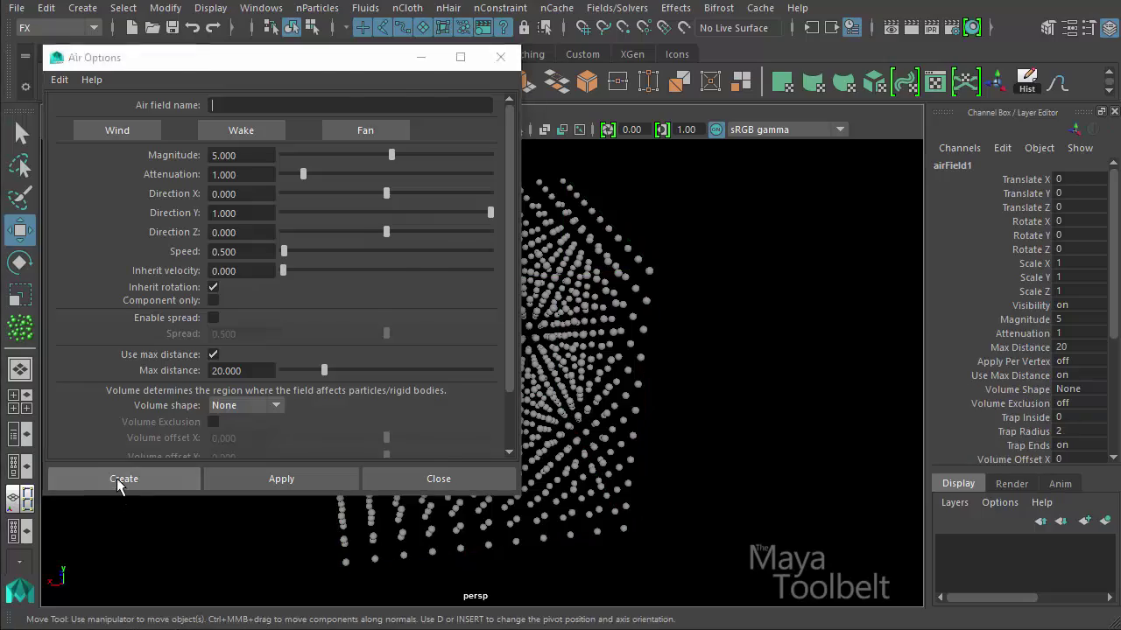
Step: Close the Air Options and orbit to view the particle grid at an angle
key("alt+v")
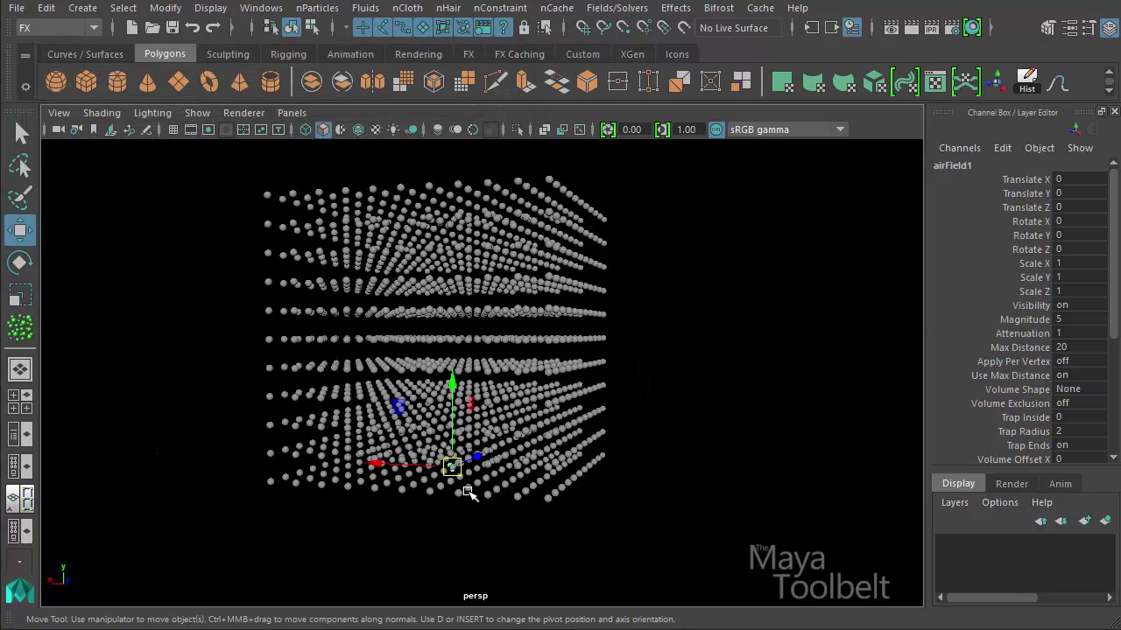
left_click_drag(447, 455, 490, 525, "alt")
left_click_drag(613, 411, 665, 410, "alt")
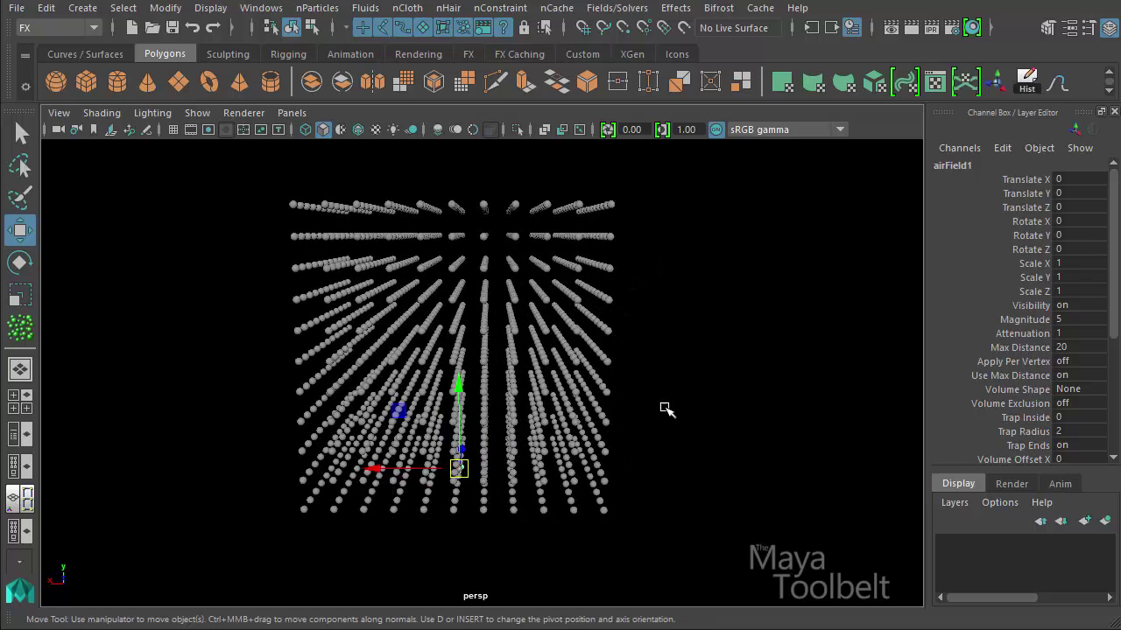
scroll(1118, 186, "down", 3)
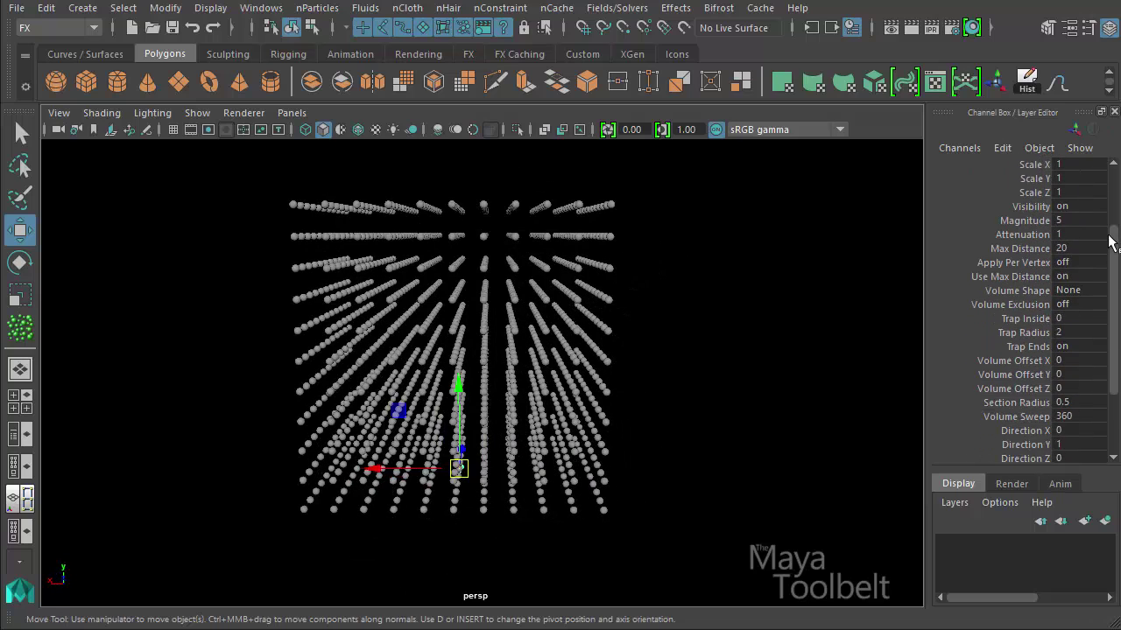
scroll(1116, 189, "up", 3)
left_click_drag(1115, 191, 1115, 298)
scroll(1116, 316, "up", 2)
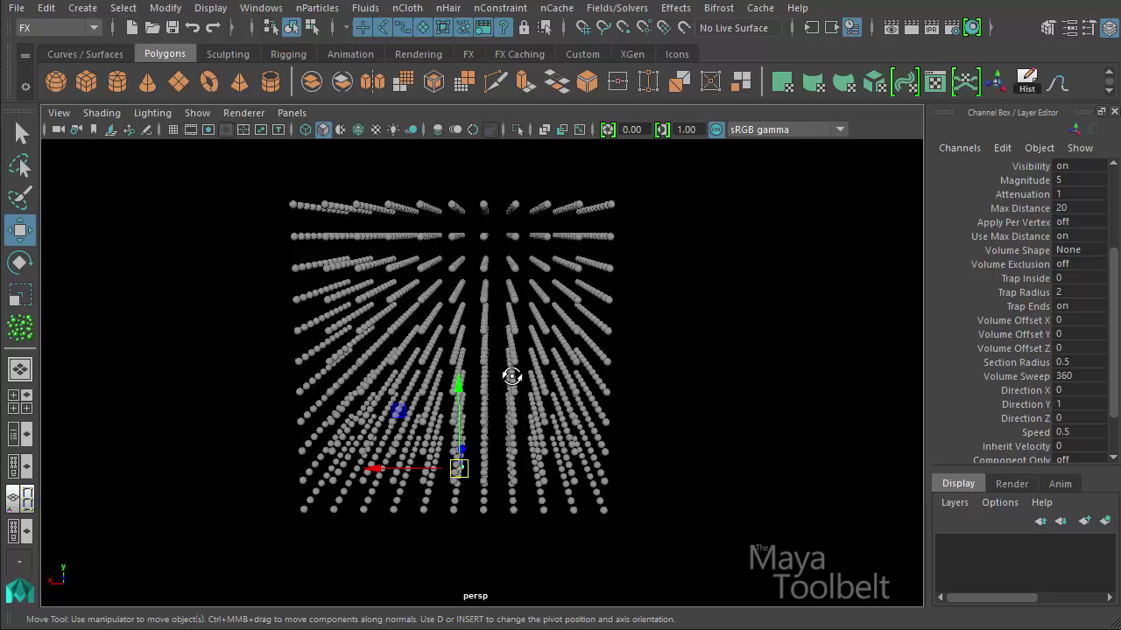
left_click_drag(513, 375, 741, 453, "alt")
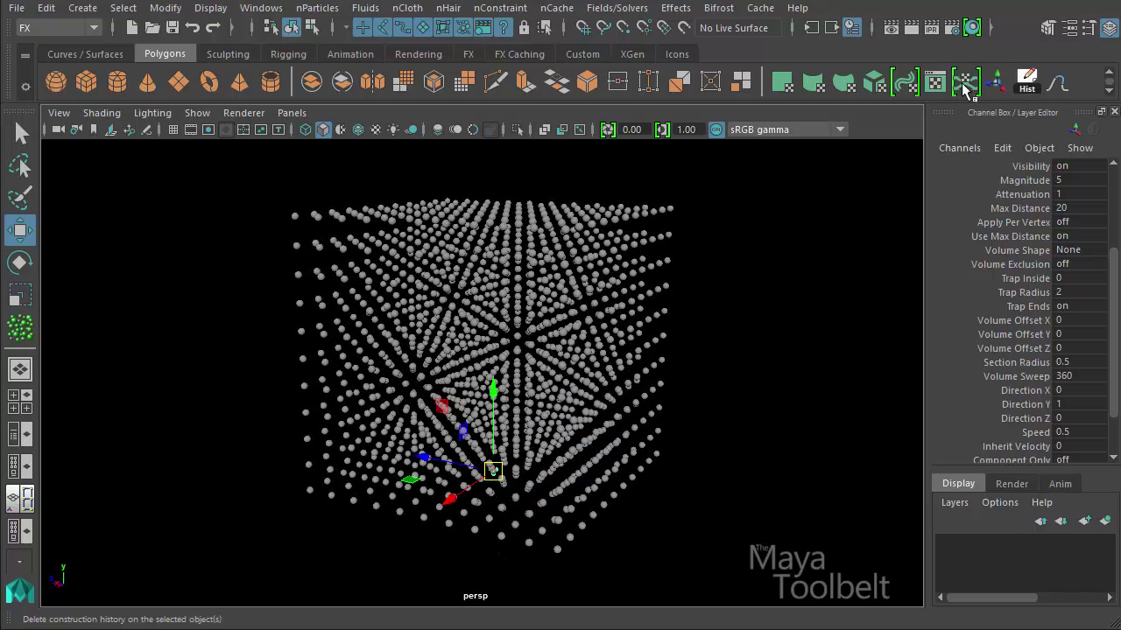
Step: Turn on the Time Slider from a torn-off UI Elements menu, then close it
left_click(263, 7)
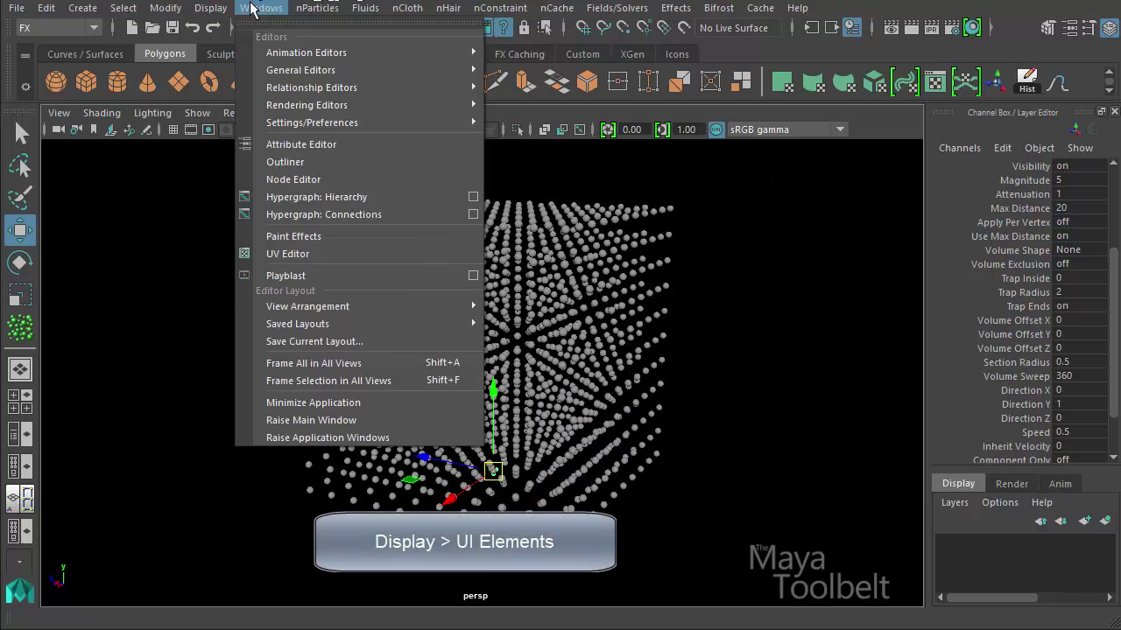
mouse_move(210, 8)
mouse_move(306, 95)
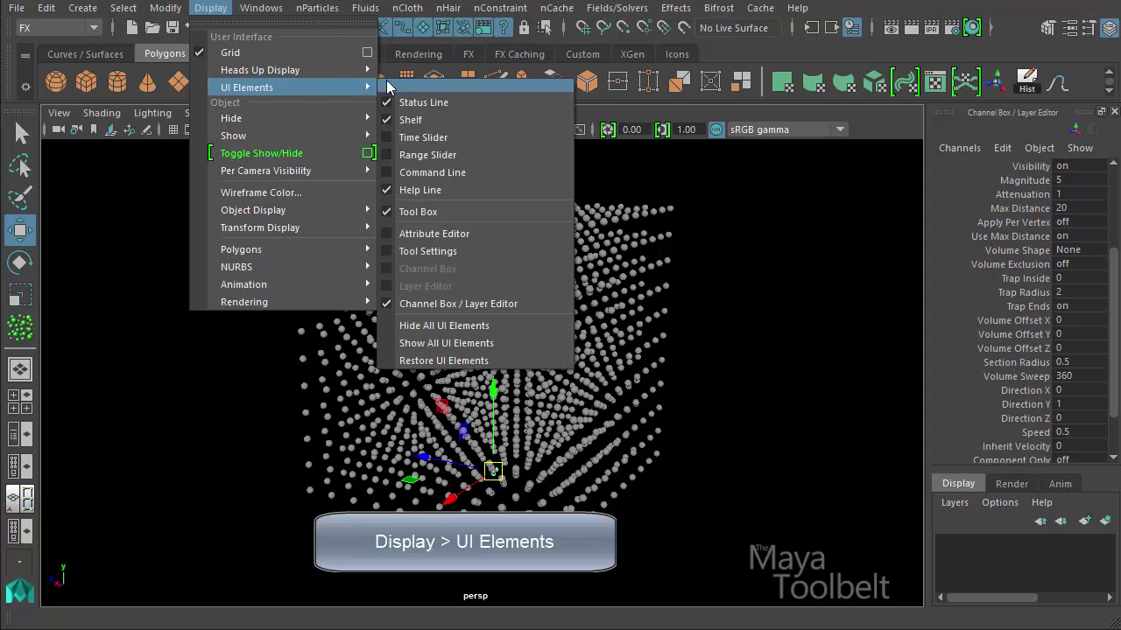
left_click(402, 87)
left_click(446, 127)
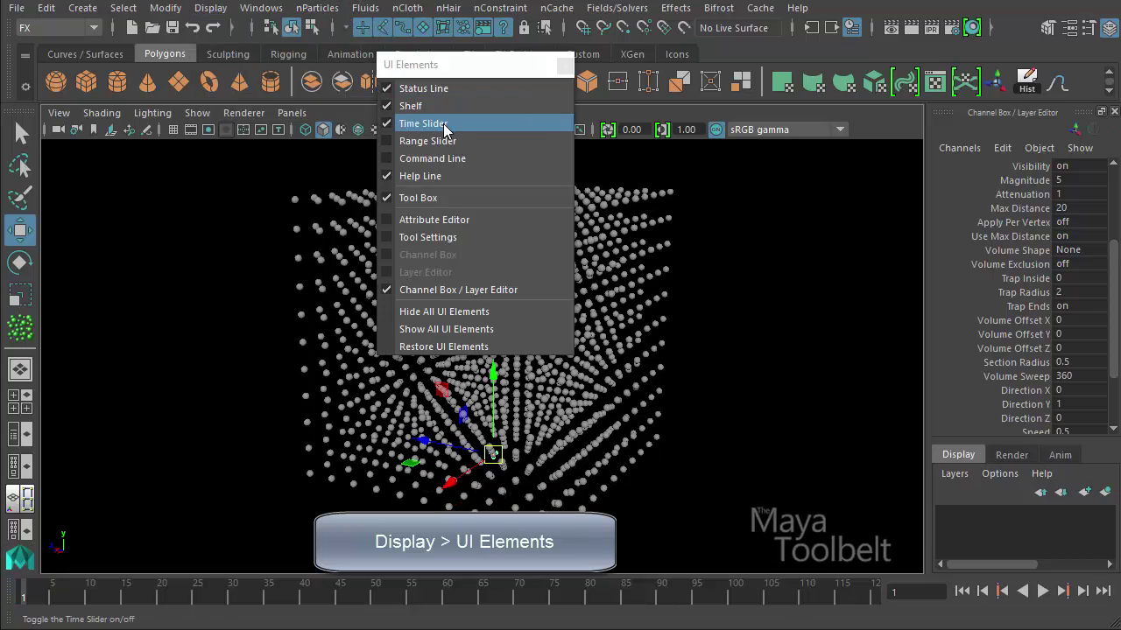
left_click(564, 65)
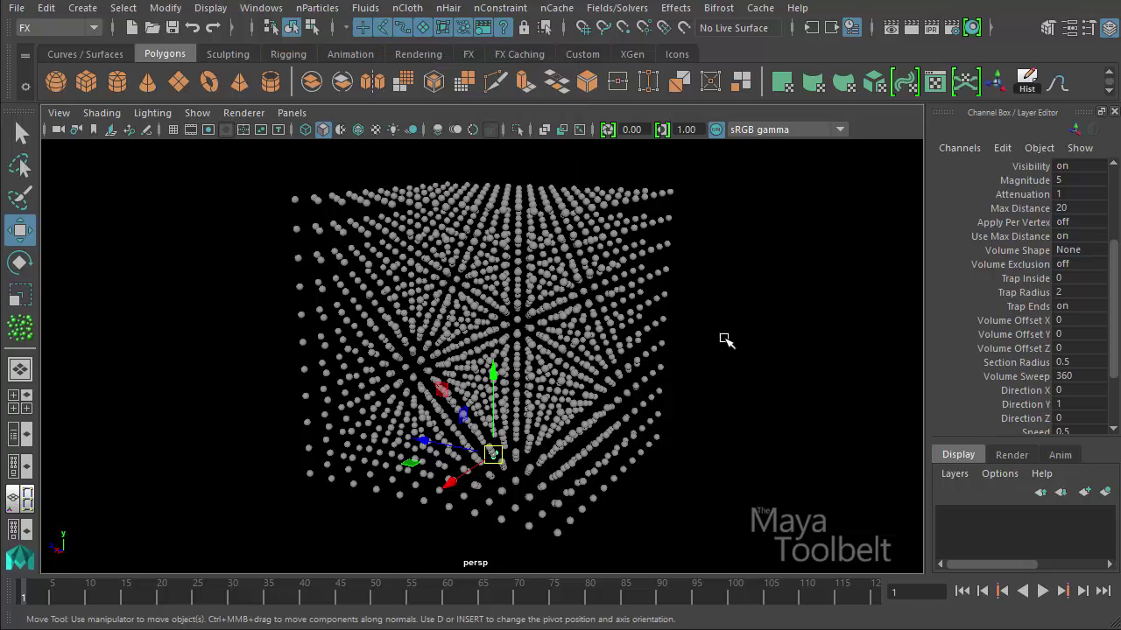
left_click(683, 334)
left_click_drag(755, 335, 695, 350, "alt")
key("ctrl+z")
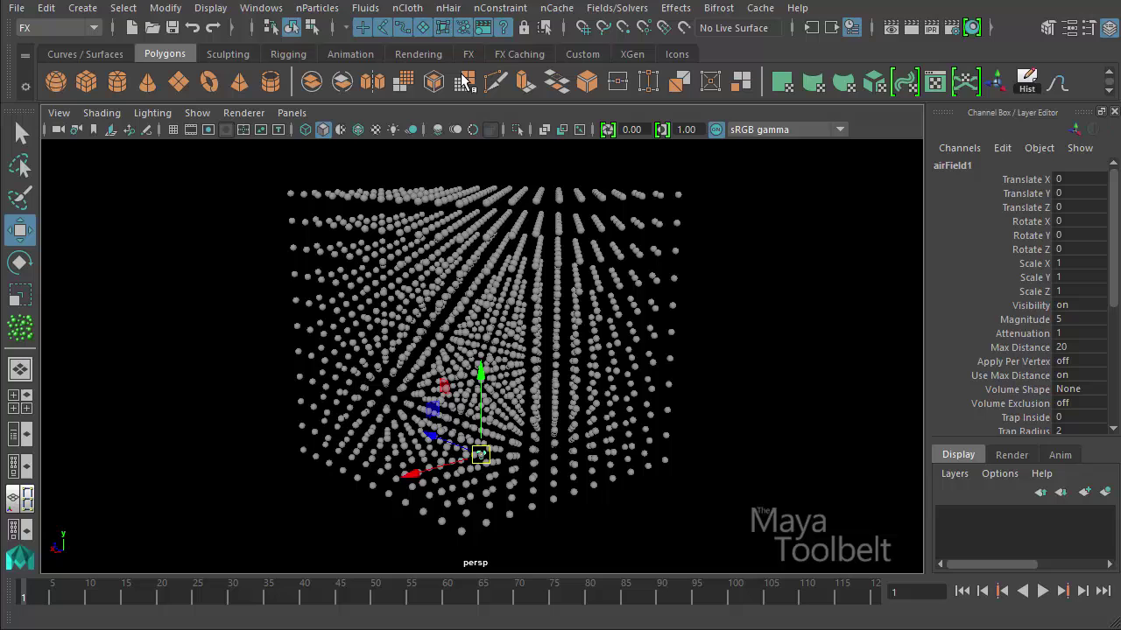
Step: In Preferences' Time Slider category, set Playback speed to Play every frame and save
left_click(277, 9)
mouse_move(355, 122)
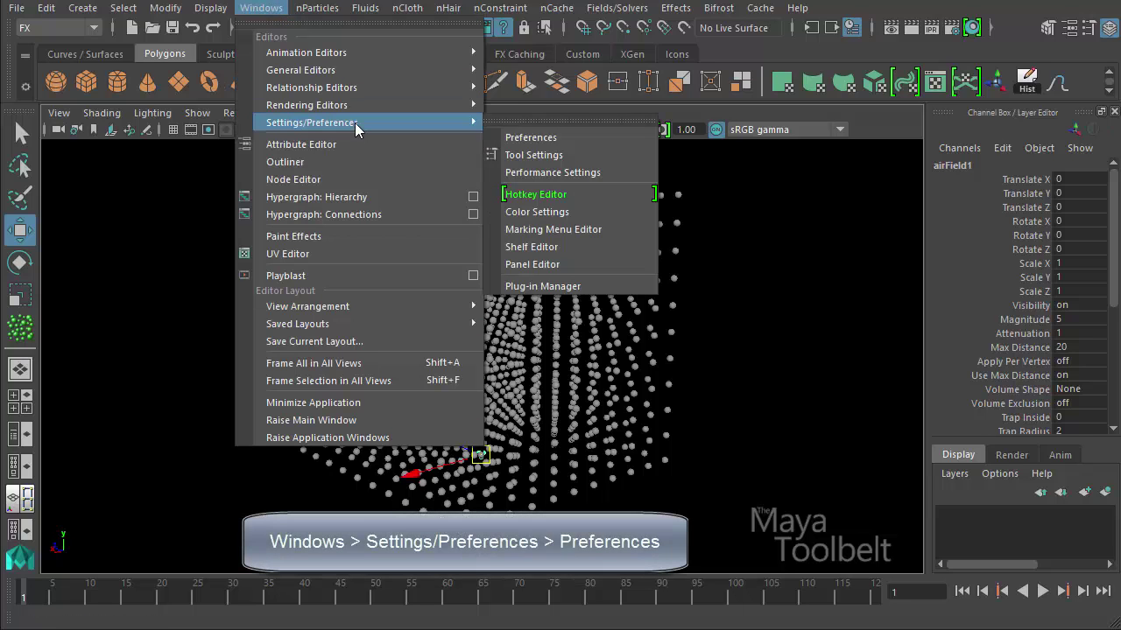
left_click(558, 138)
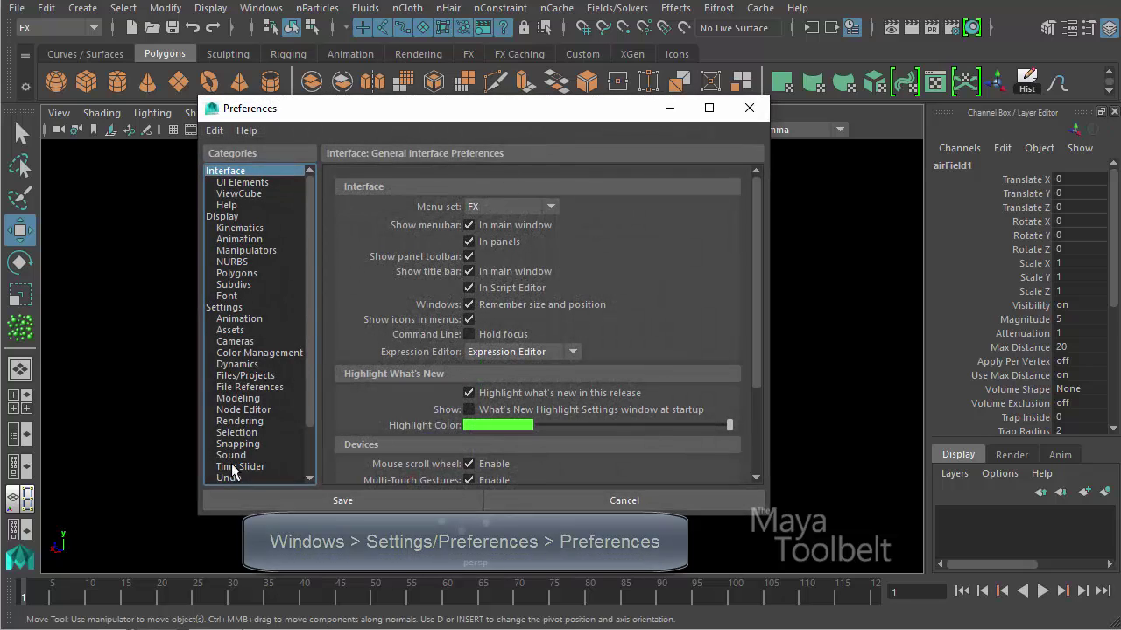
left_click(241, 467)
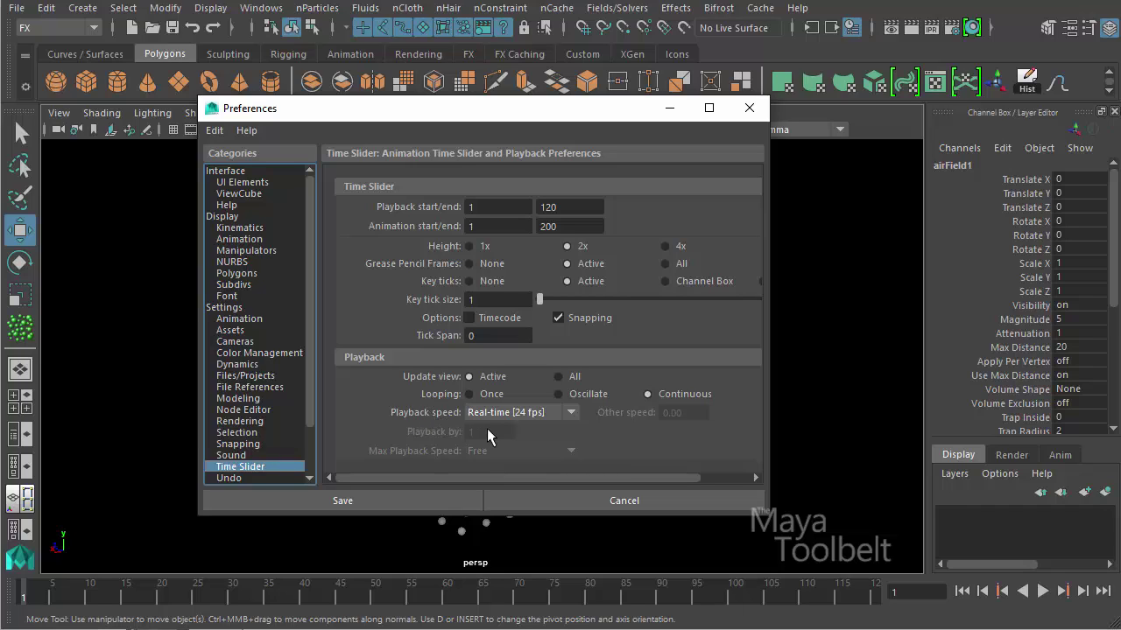
left_click(575, 412)
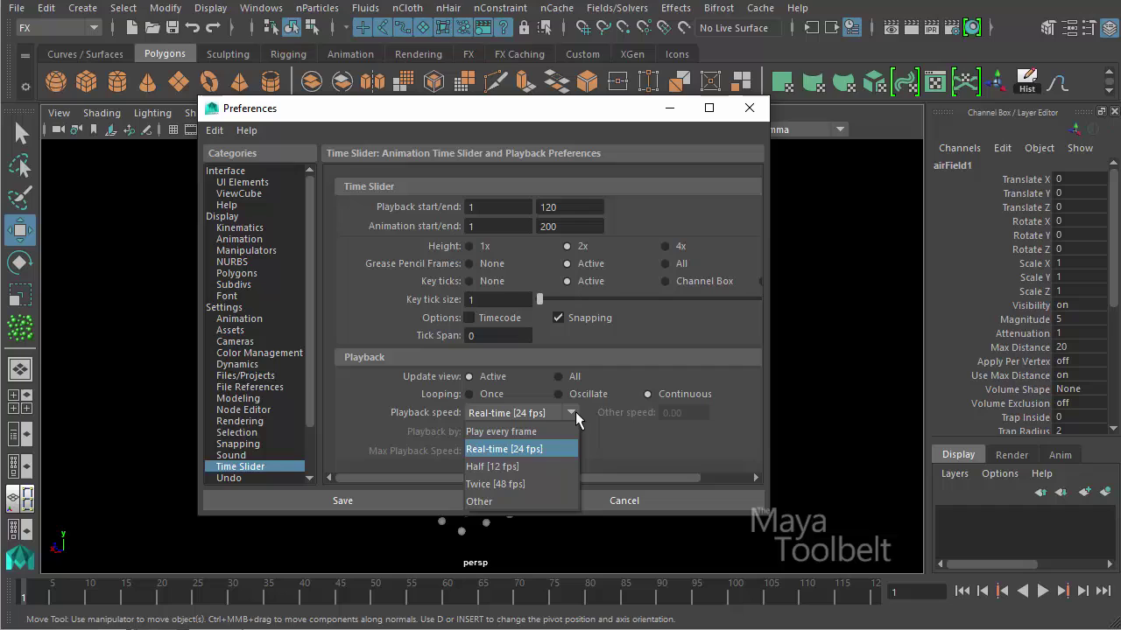
left_click(538, 429)
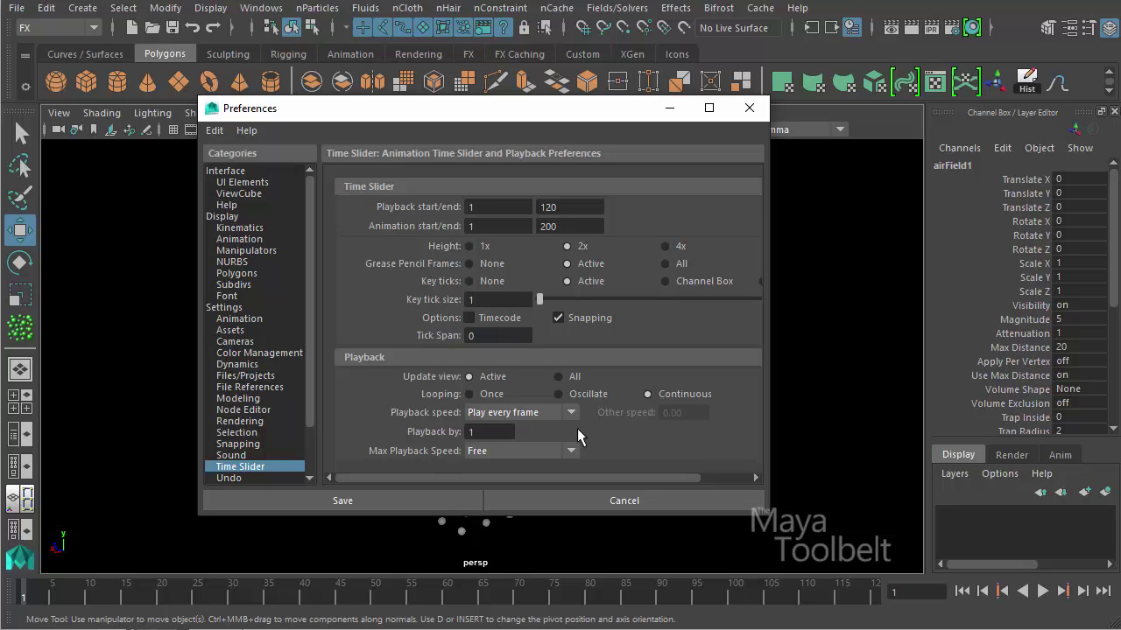
left_click(398, 496)
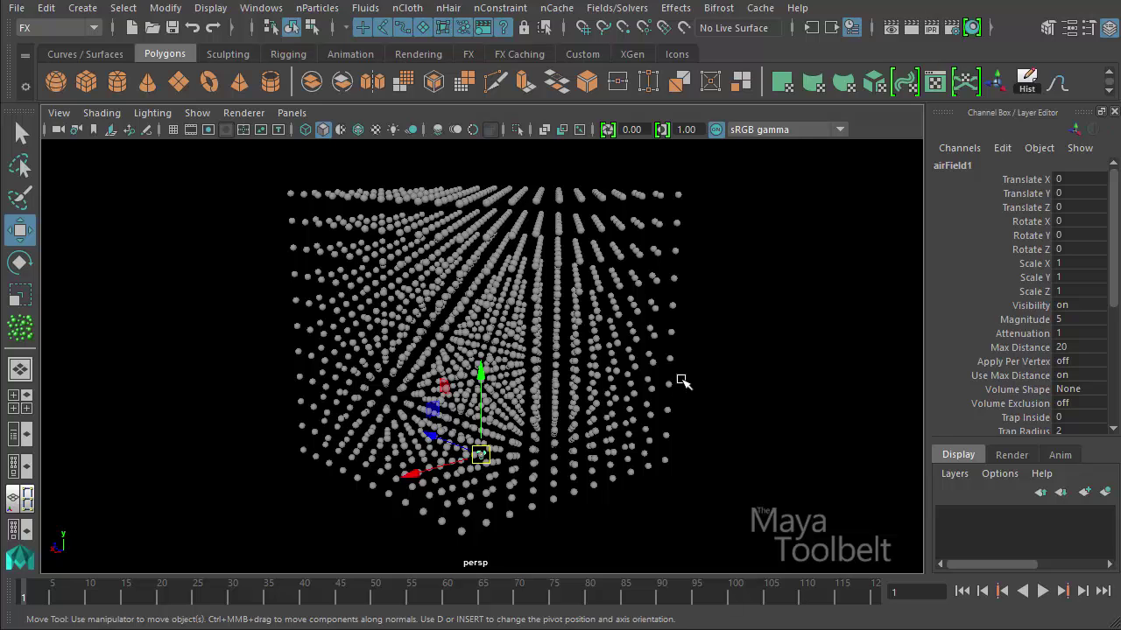
Step: Play a quick test of the air field simulation, then stop it
left_click_drag(610, 422, 479, 455, "alt")
left_click(618, 425)
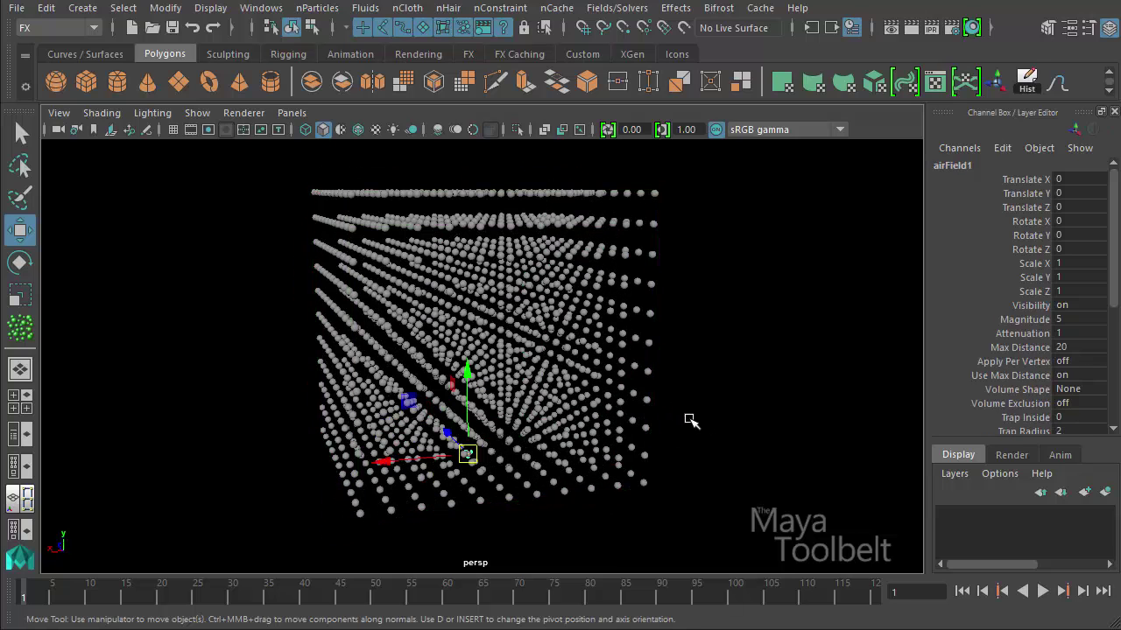
left_click(711, 420)
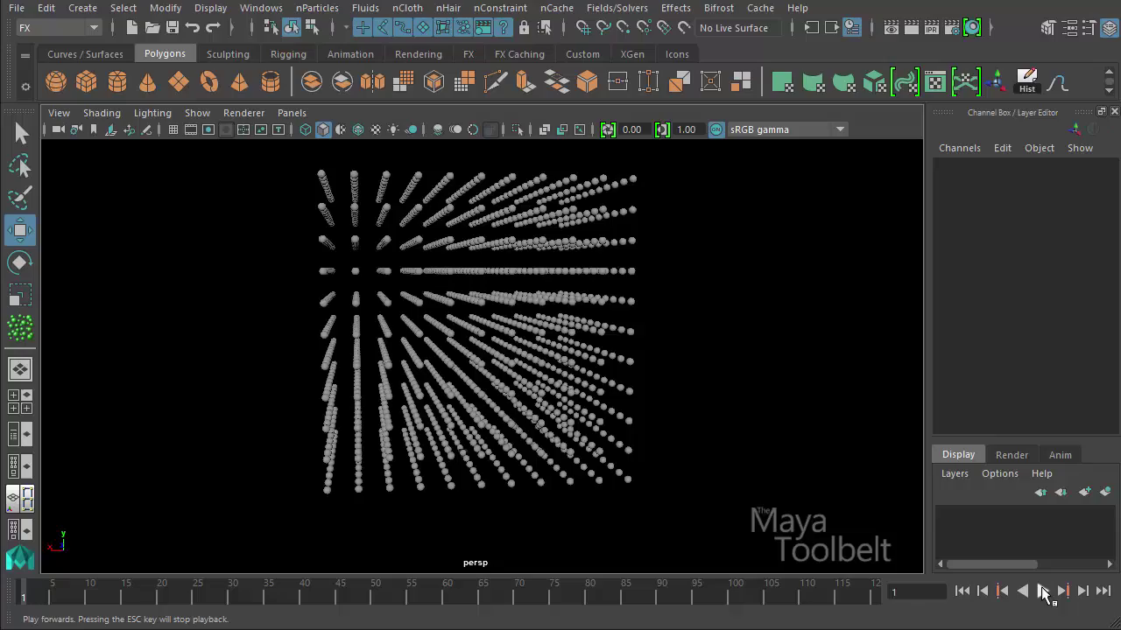
left_click(1042, 592)
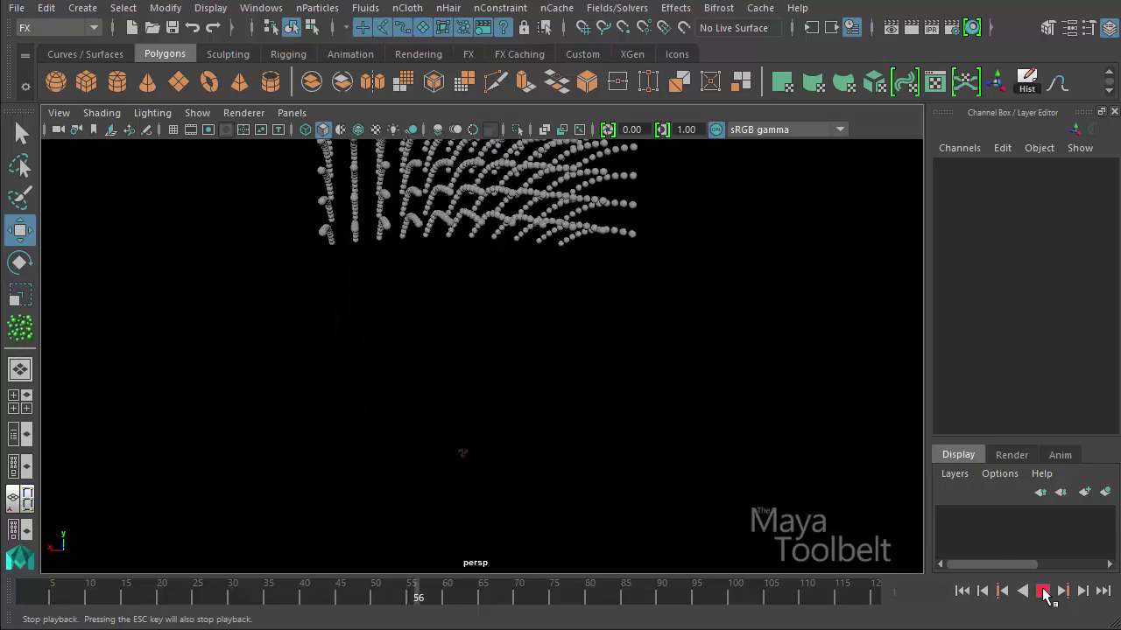
left_click_drag(721, 457, 742, 368, "alt")
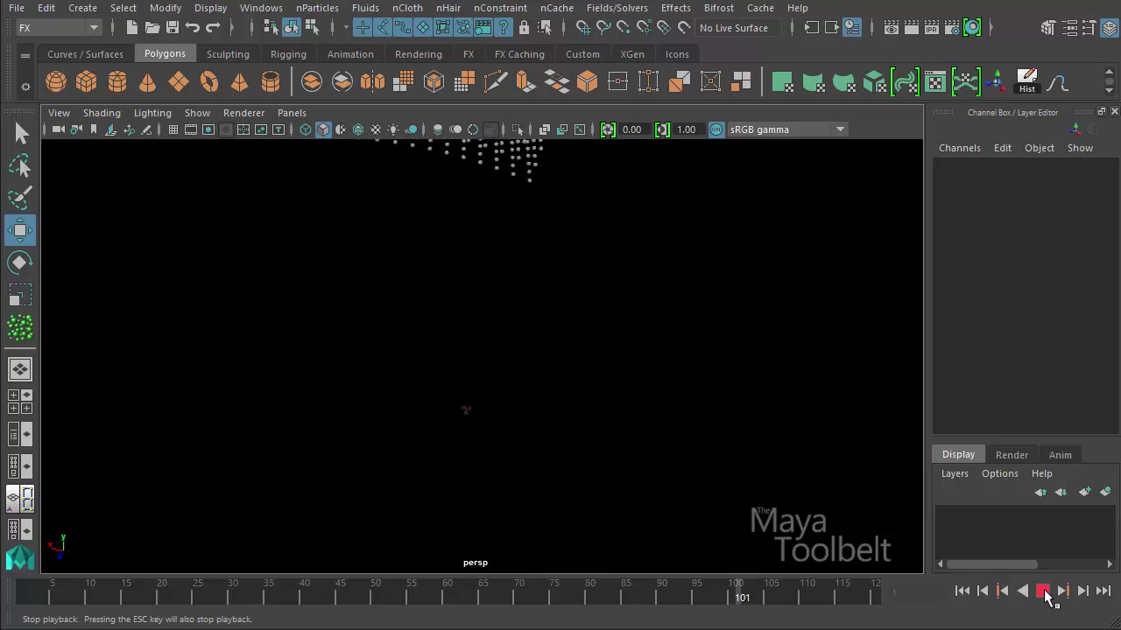
left_click(1042, 592)
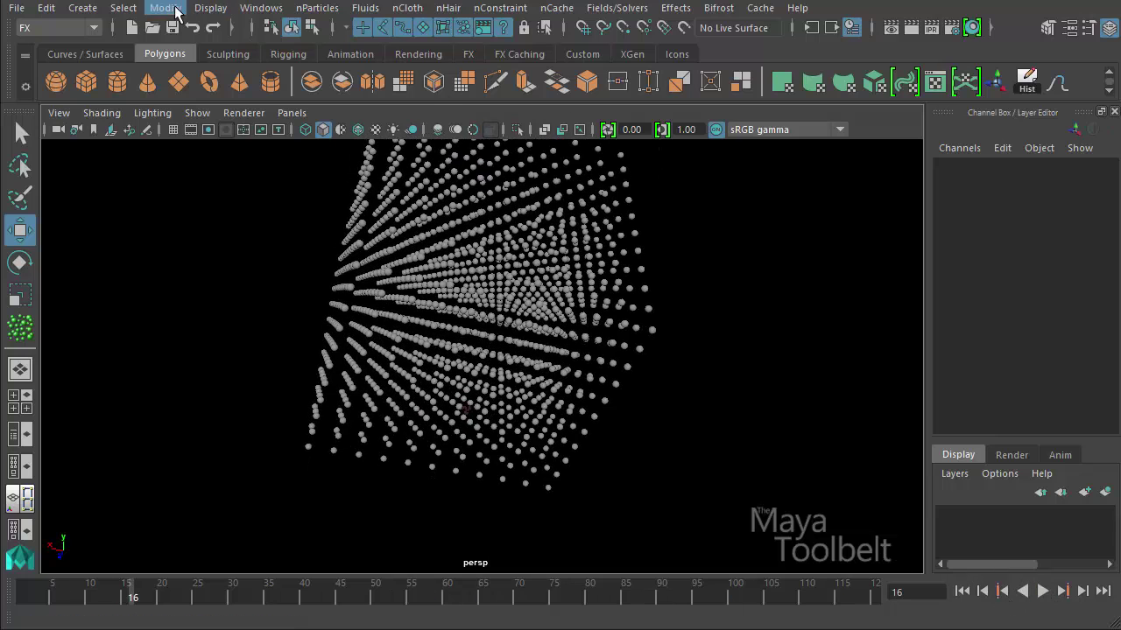
Step: Show the Range Slider, set the end time to 500, then hide it again
left_click(210, 8)
mouse_move(317, 88)
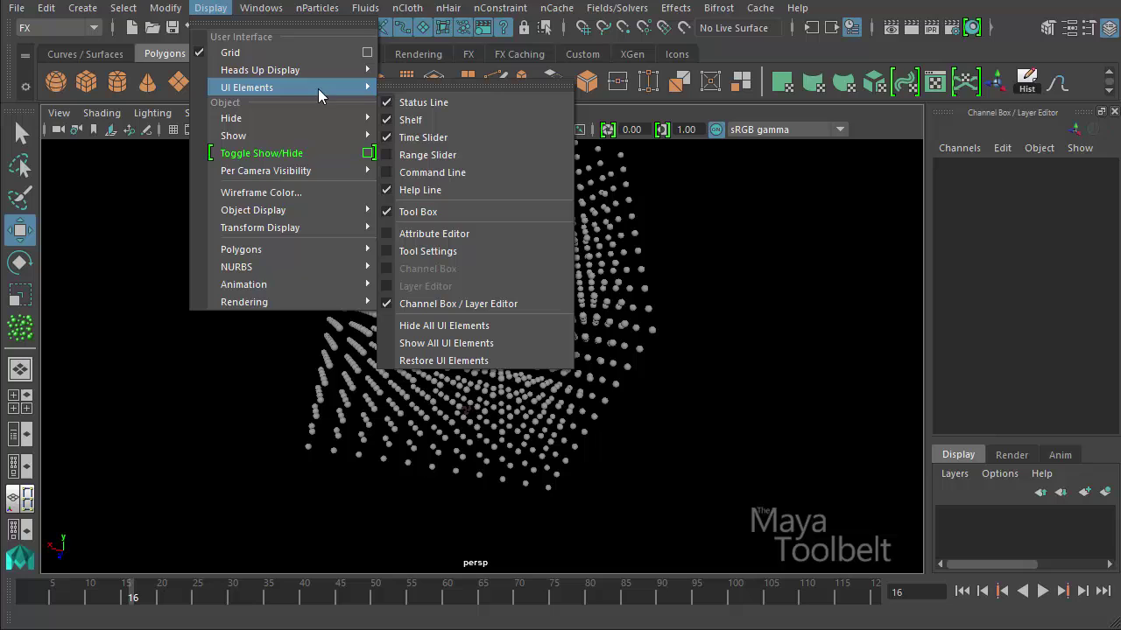
left_click(432, 154)
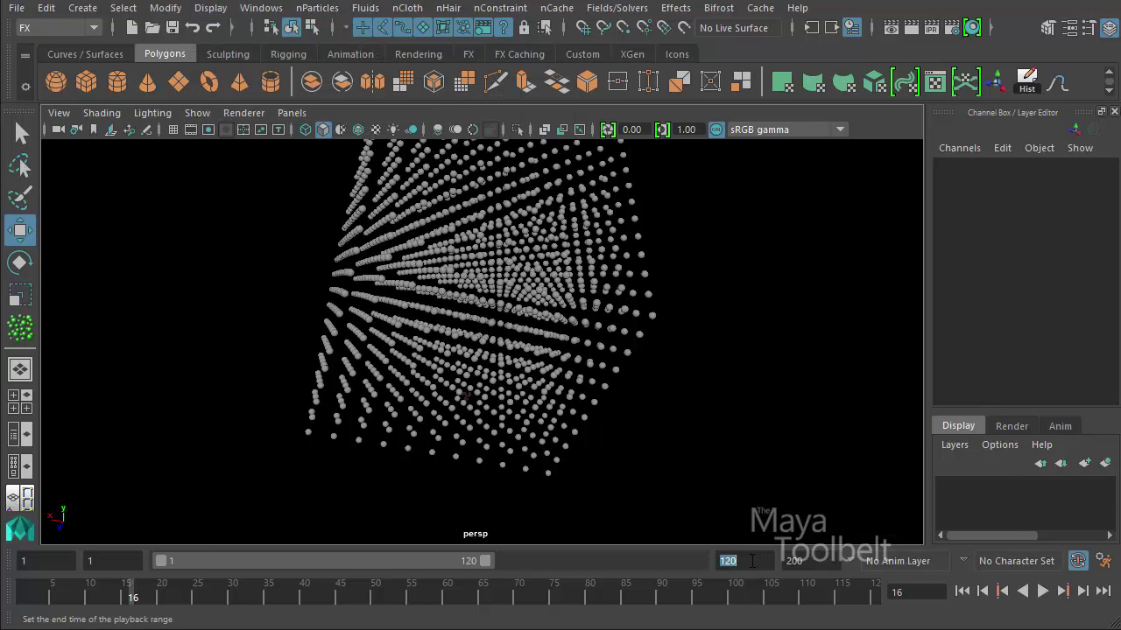
key("Return")
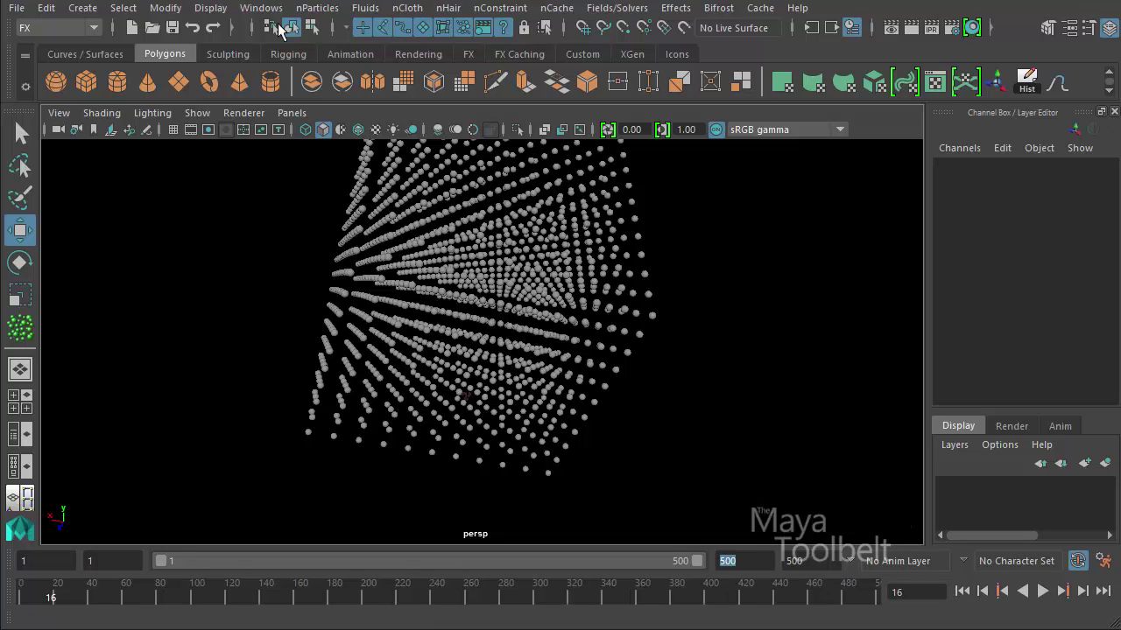
left_click(9, 555)
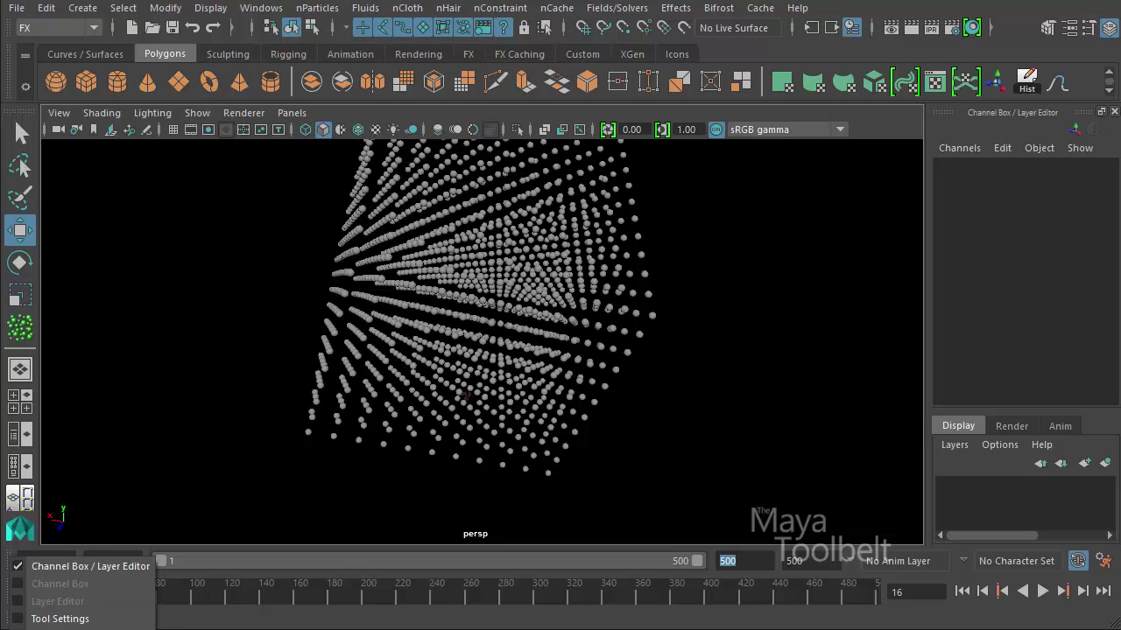
left_click(560, 521)
Step: Replay the simulation over the 500-frame range from a front-on view
left_click_drag(814, 456, 790, 460, "alt")
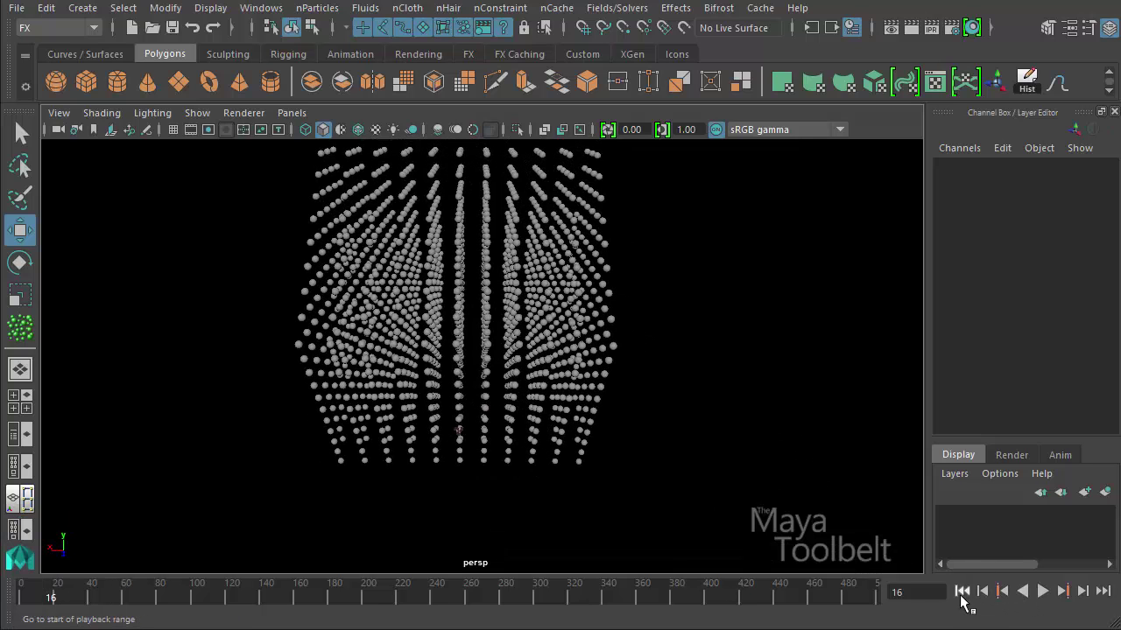
left_click(1042, 591)
left_click_drag(698, 350, 683, 285, "alt")
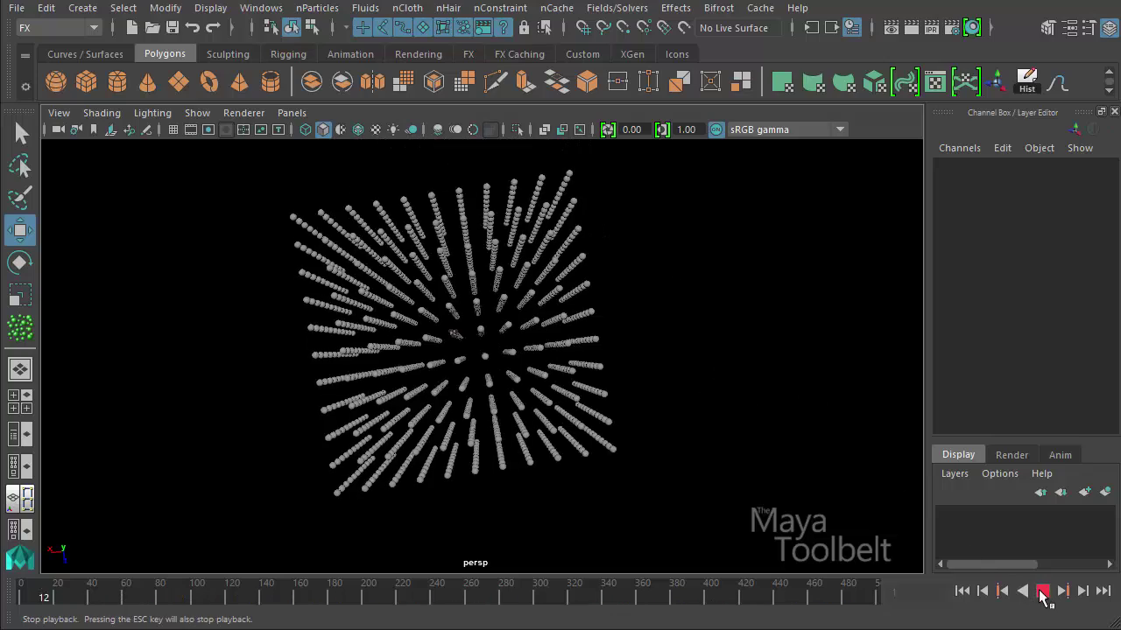
Step: Stop playback, select the air field, and open the Fields/Solvers Air option box
key("Escape")
left_click(528, 460)
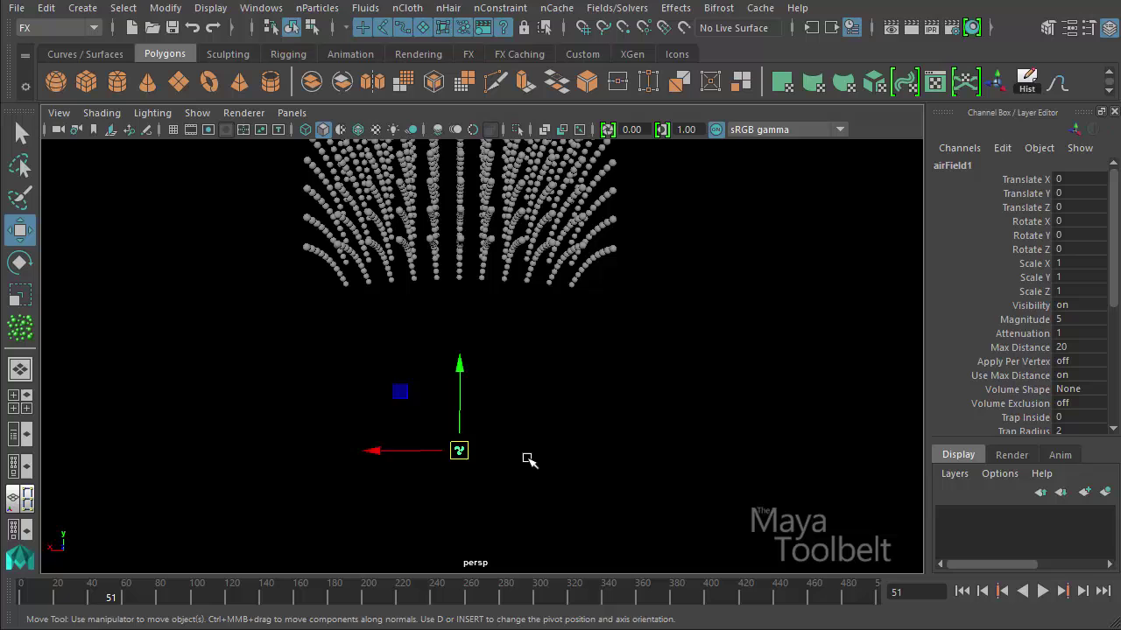
left_click_drag(528, 460, 615, 420, "alt")
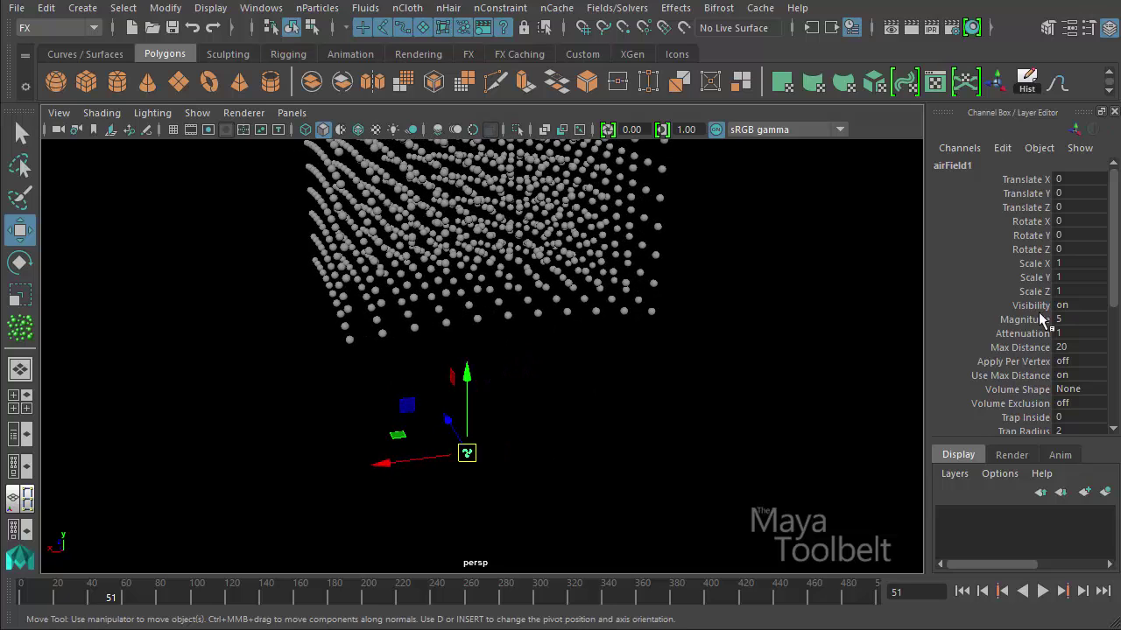
scroll(1105, 288, "down", 5)
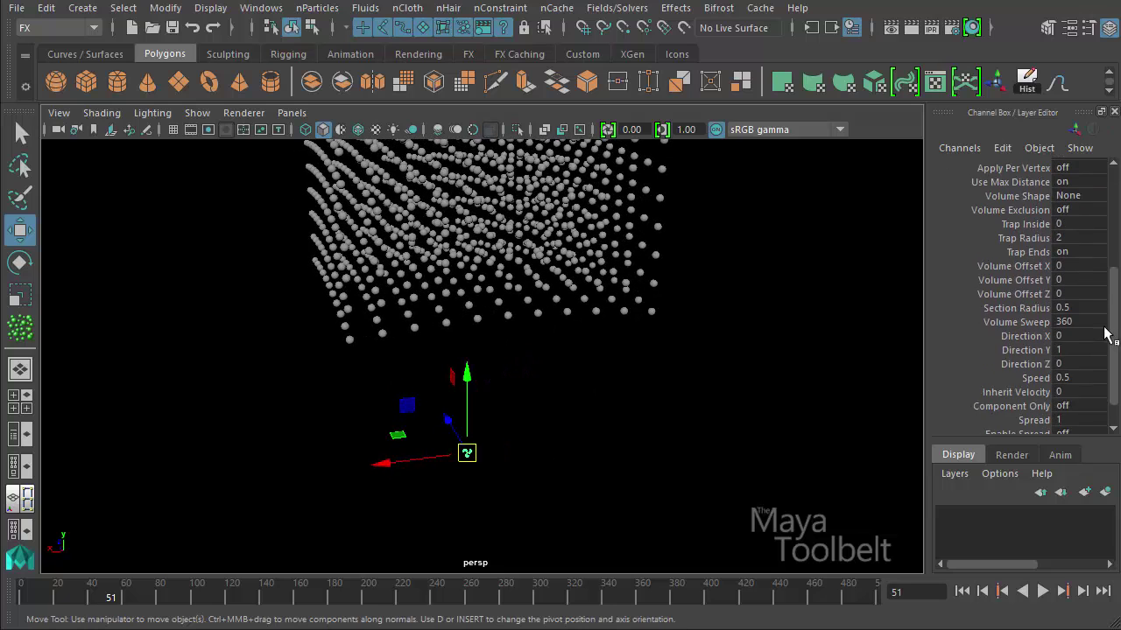
scroll(1103, 350, "up", 4)
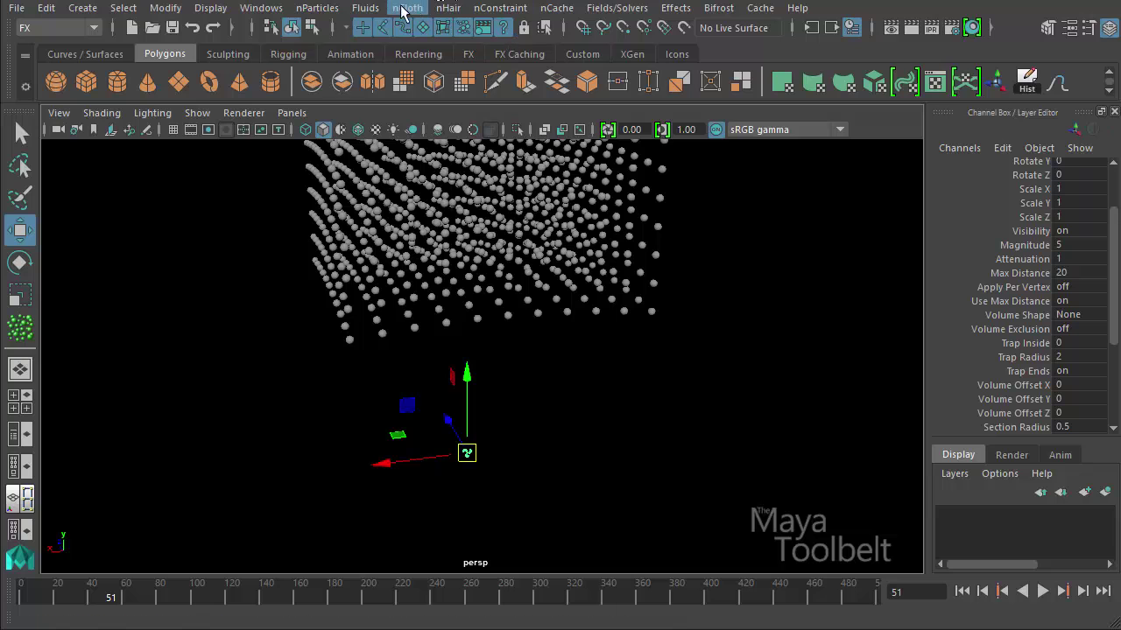
left_click(617, 11)
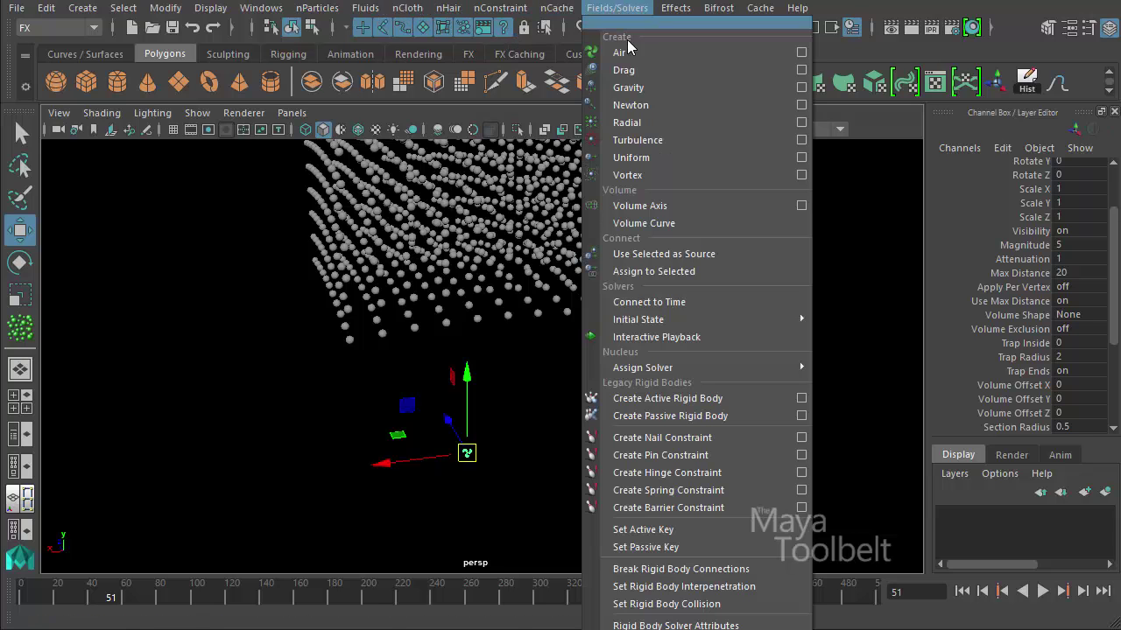
left_click(800, 49)
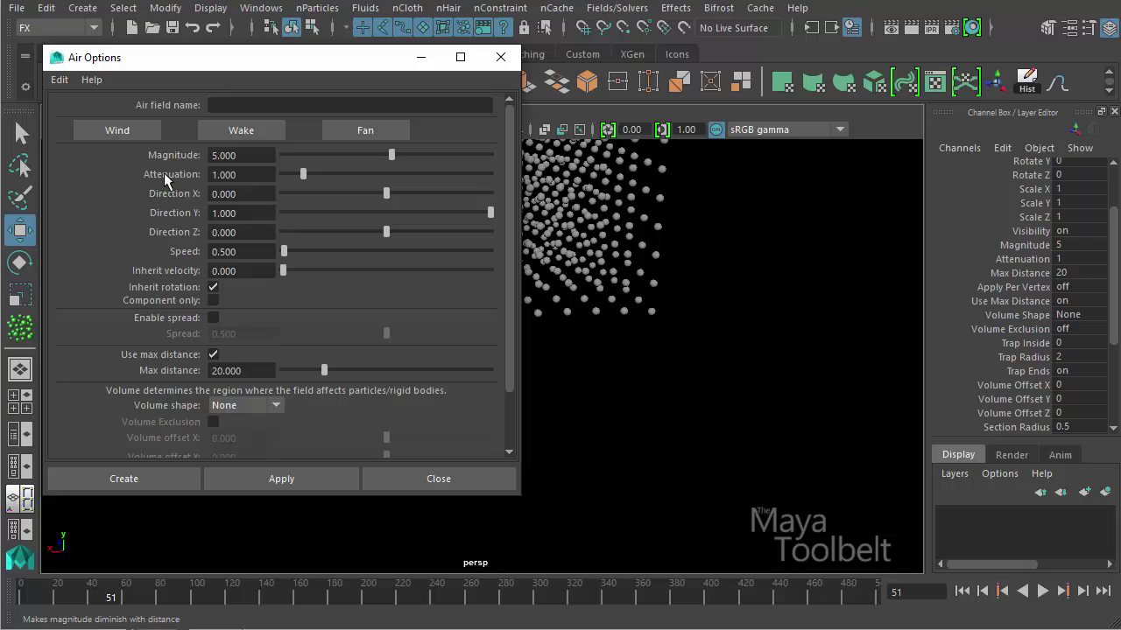
Step: Move the Air Options window aside, face the particle arcs head-on, and marquee-select airField1
left_click_drag(243, 61, 54, 186)
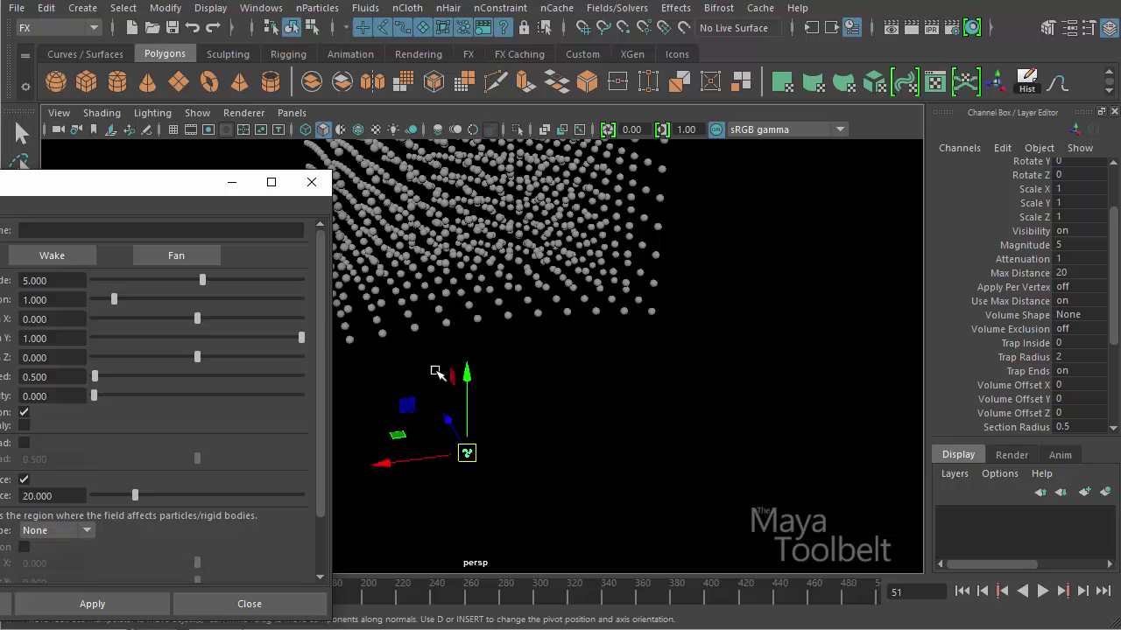
left_click_drag(555, 369, 543, 323, "alt")
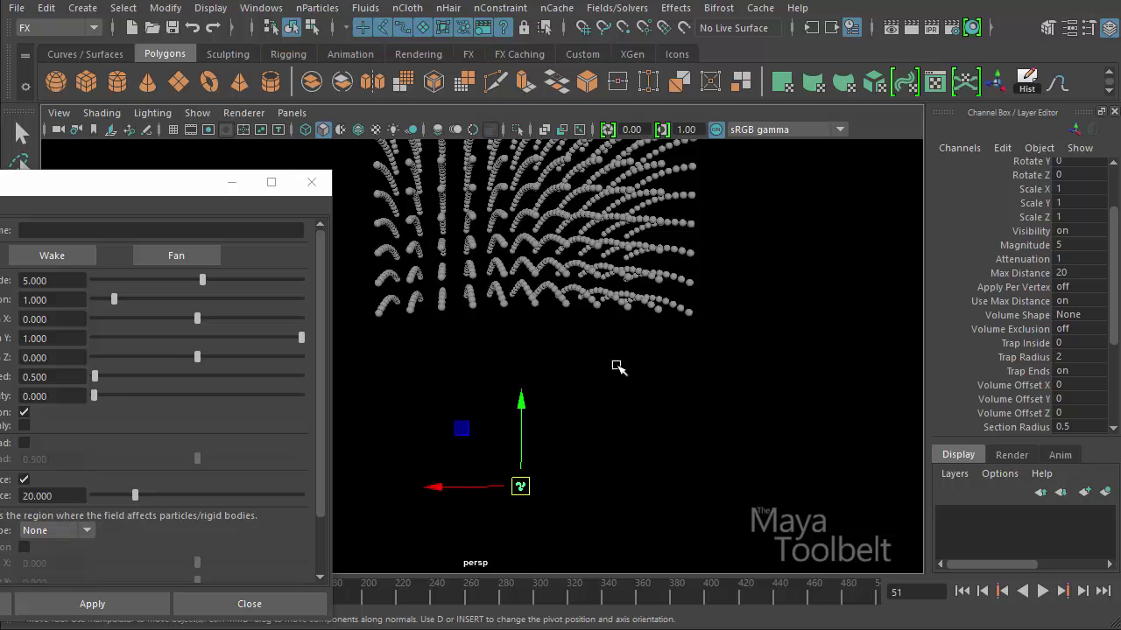
left_click_drag(615, 368, 578, 361, "alt")
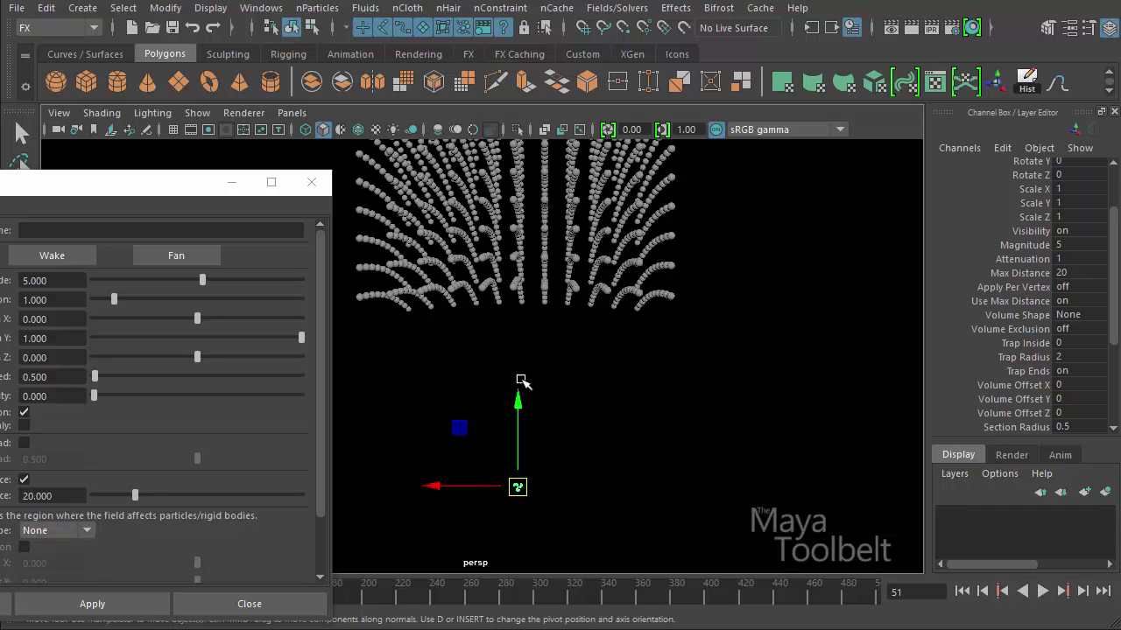
left_click(599, 359)
left_click_drag(483, 408, 588, 518)
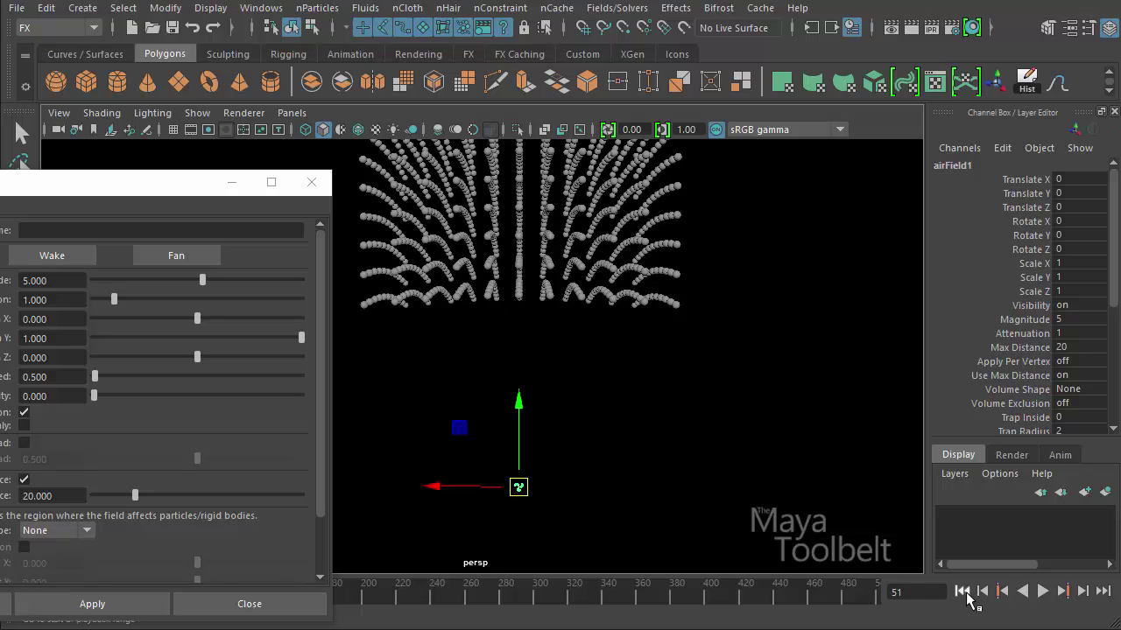
Step: Rewind the simulation to frame 1 and orbit around the reset particle grid
left_click(963, 592)
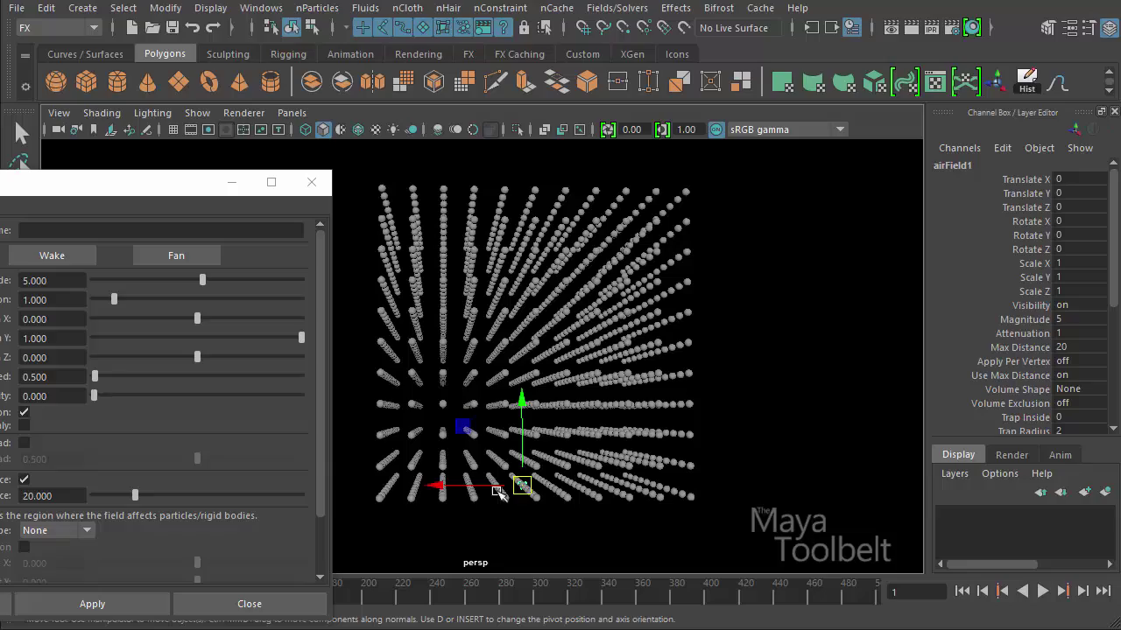
left_click_drag(580, 494, 536, 500, "alt")
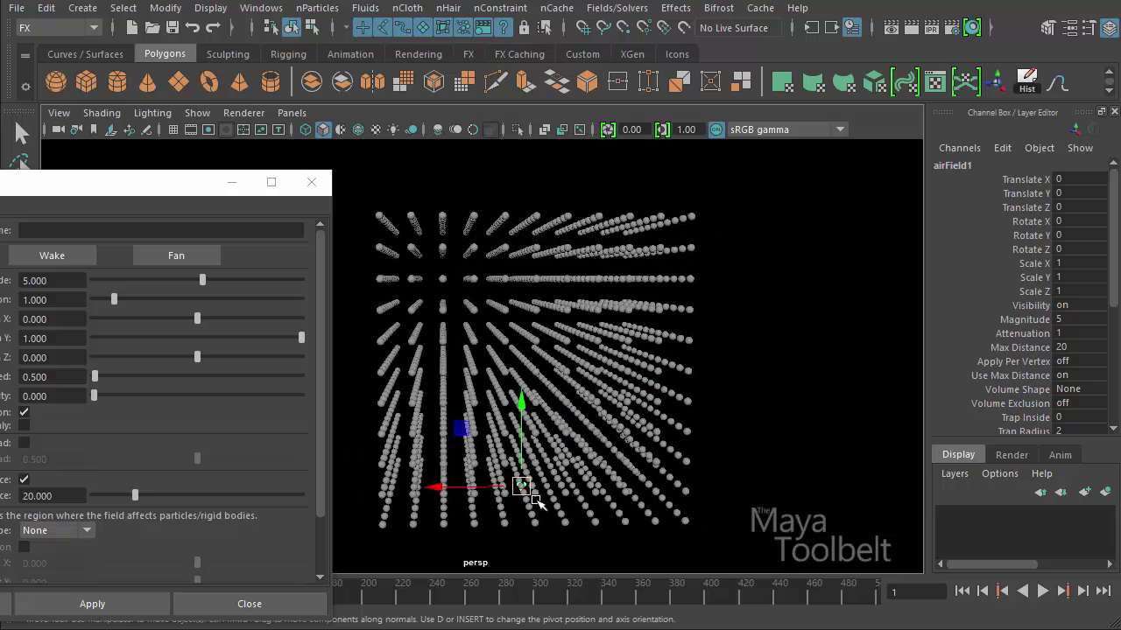
left_click(520, 486)
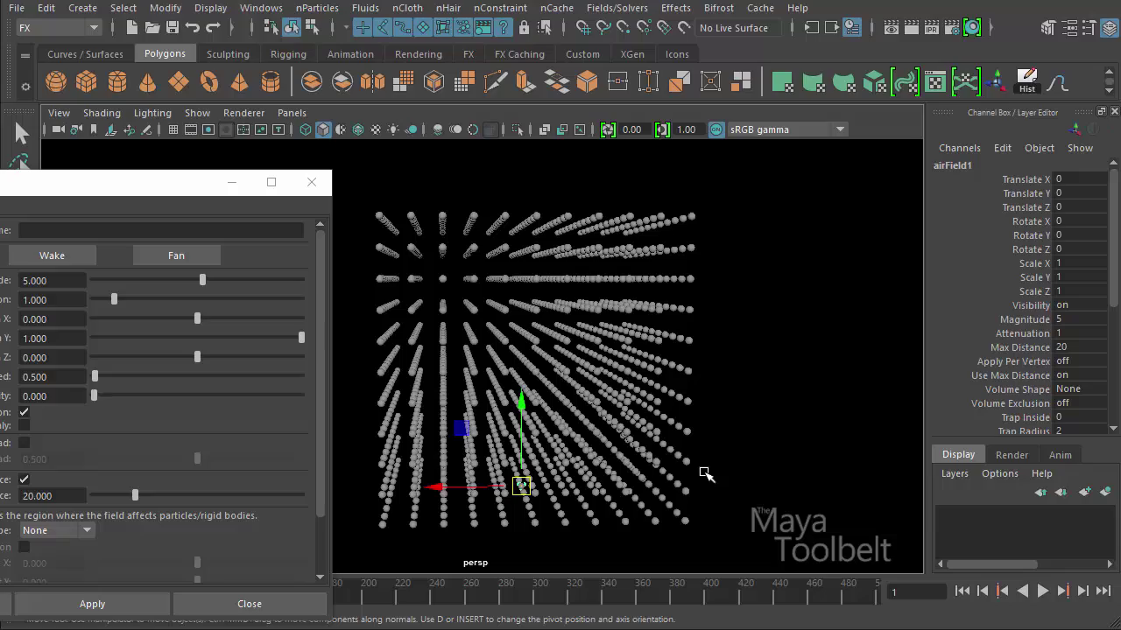
Step: Play the simulation to frame 57 and orbit to inspect the particle cloud above airField1
left_click(1041, 591)
left_click_drag(750, 430, 694, 396, "alt")
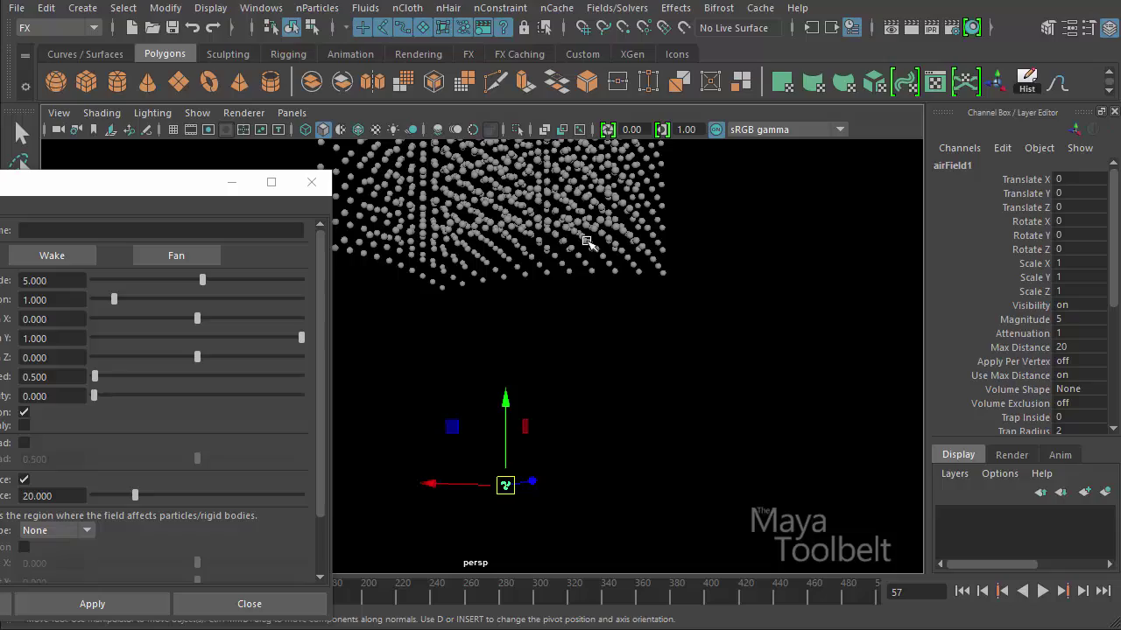
left_click_drag(615, 300, 666, 302, "alt")
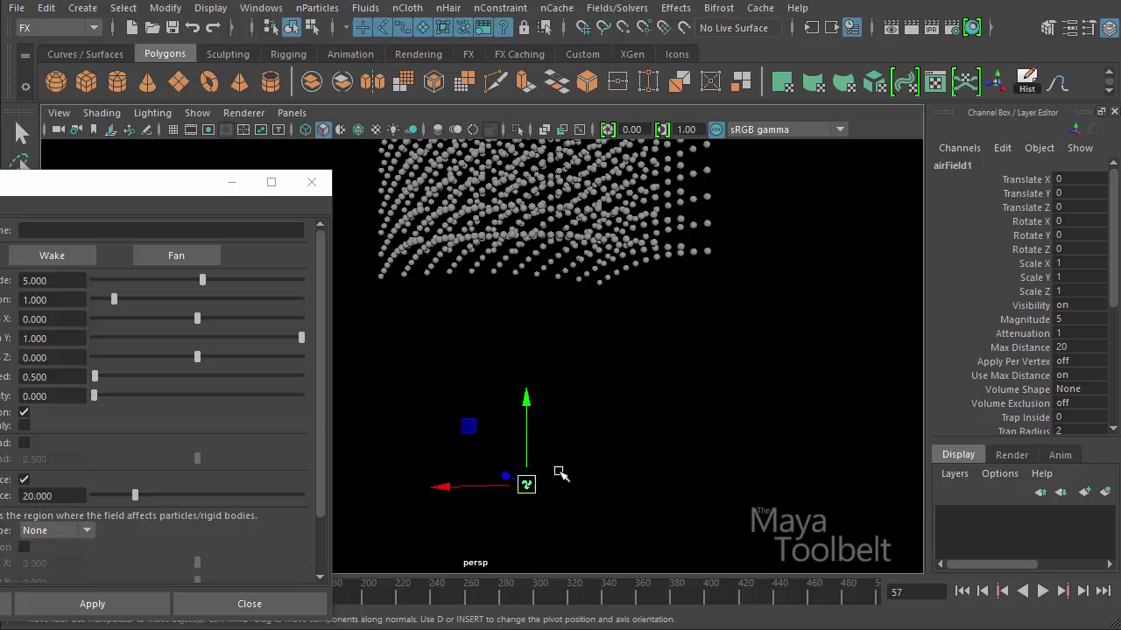
Step: Rewind to frame 1, move the air field to Translate X 2.404, and replay to frame 79
left_click(963, 592)
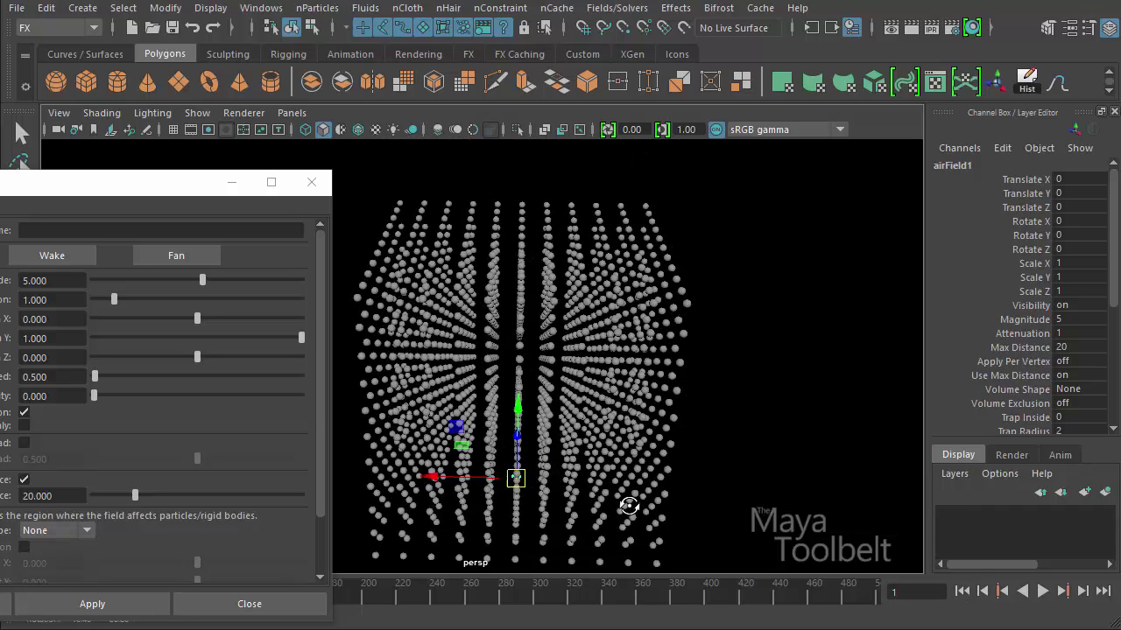
left_click_drag(447, 478, 569, 486)
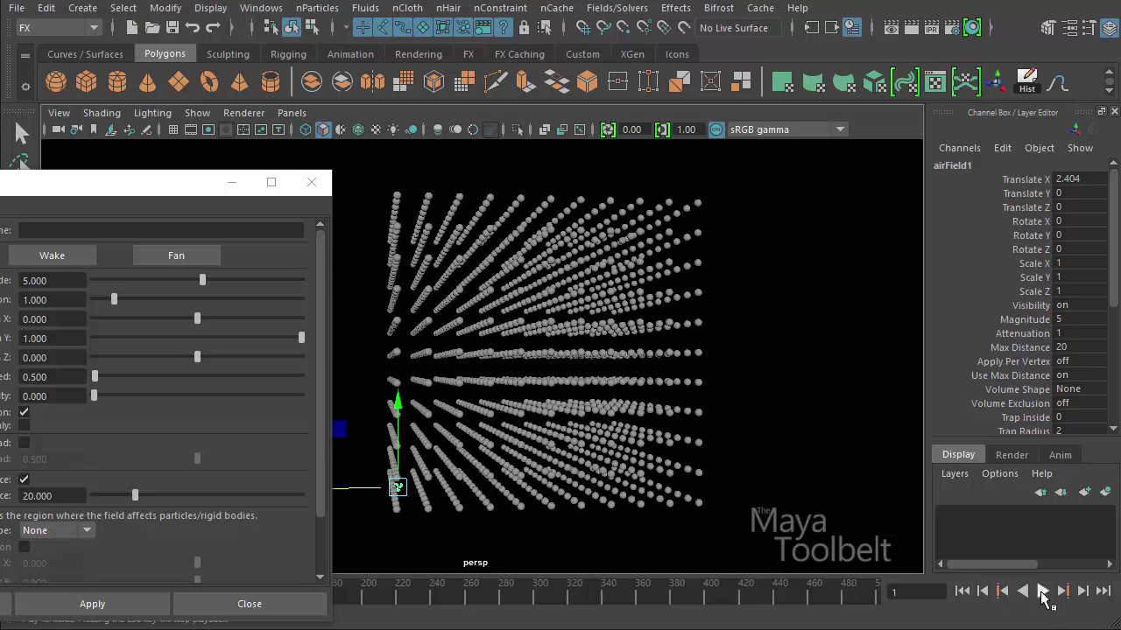
left_click(1042, 592)
left_click(1041, 592)
Step: Orbit around the particle grid to inspect the curved rows blown above airField1
left_click_drag(770, 400, 415, 300, "alt")
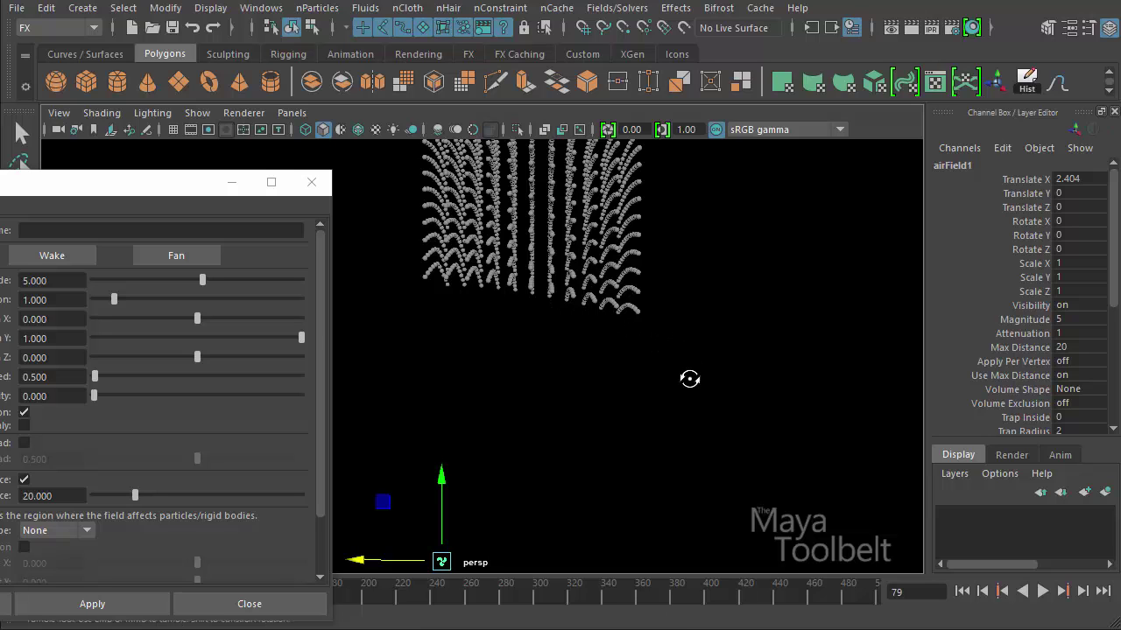
left_click_drag(691, 377, 700, 399, "alt")
left_click_drag(556, 429, 496, 530, "alt")
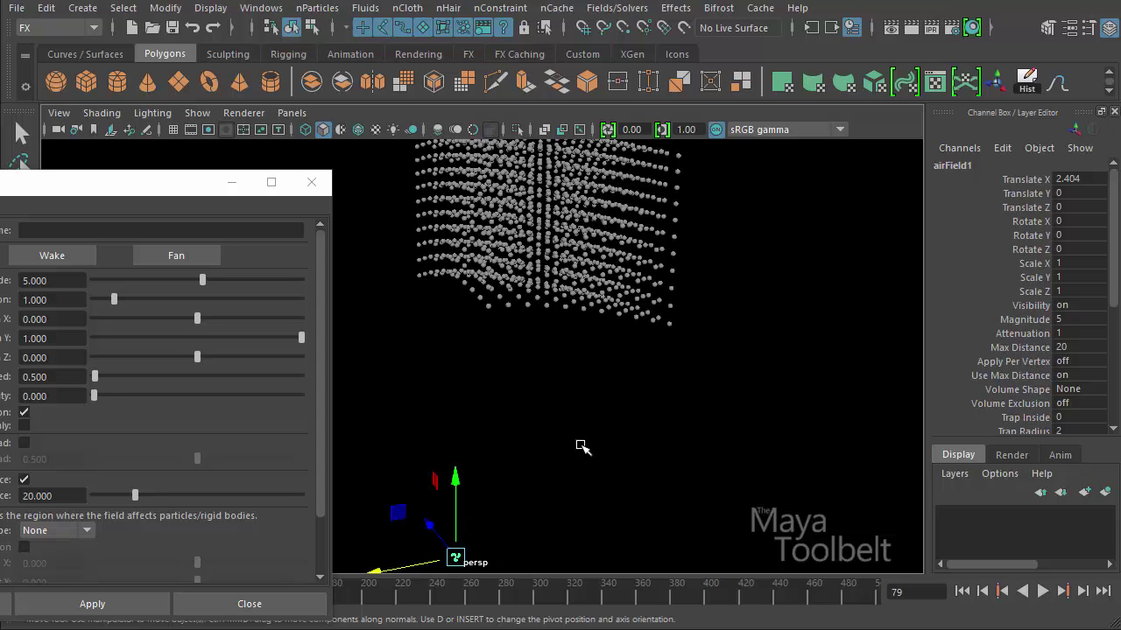
left_click_drag(608, 458, 582, 448, "alt")
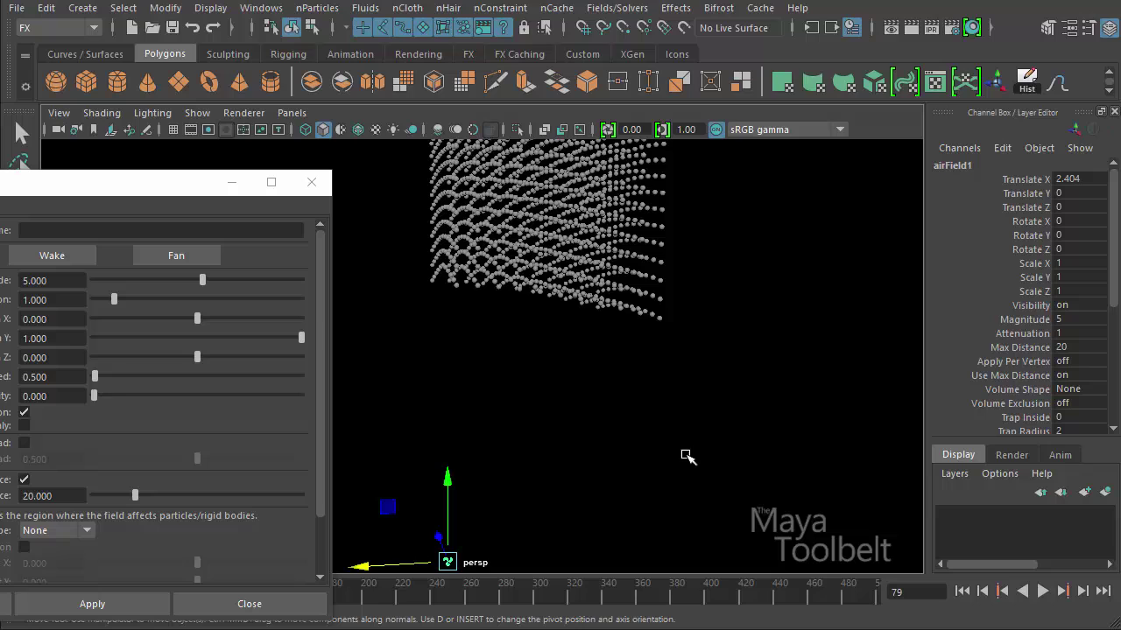
Step: Rewind to frame 1, set the air field's Direction Y to 0, and test playback
left_click(961, 592)
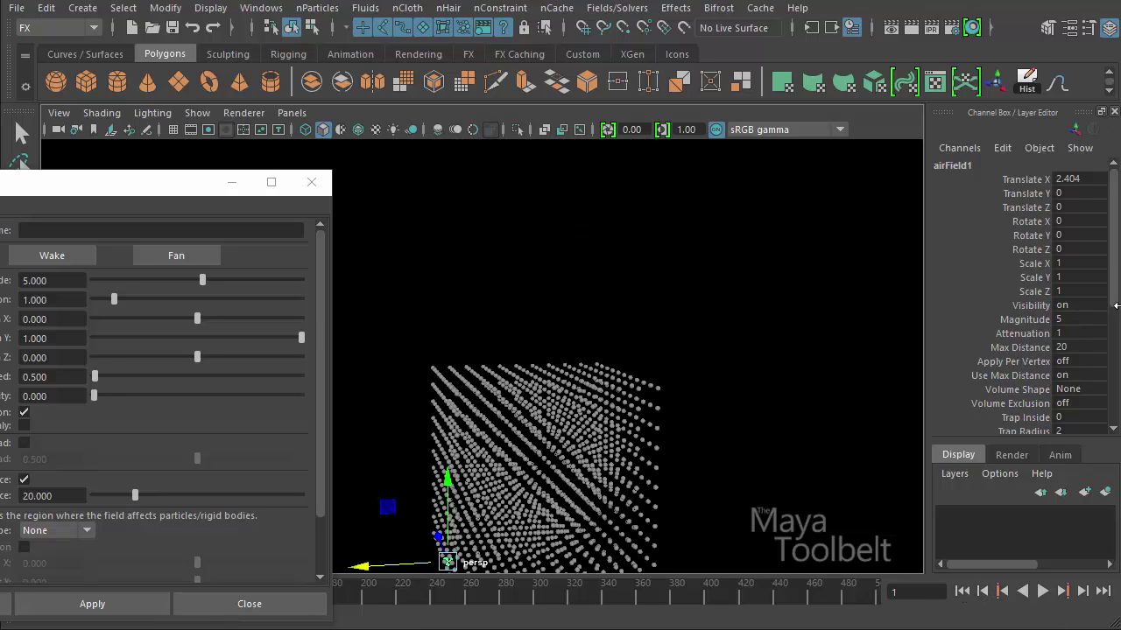
left_click_drag(1116, 241, 1109, 345)
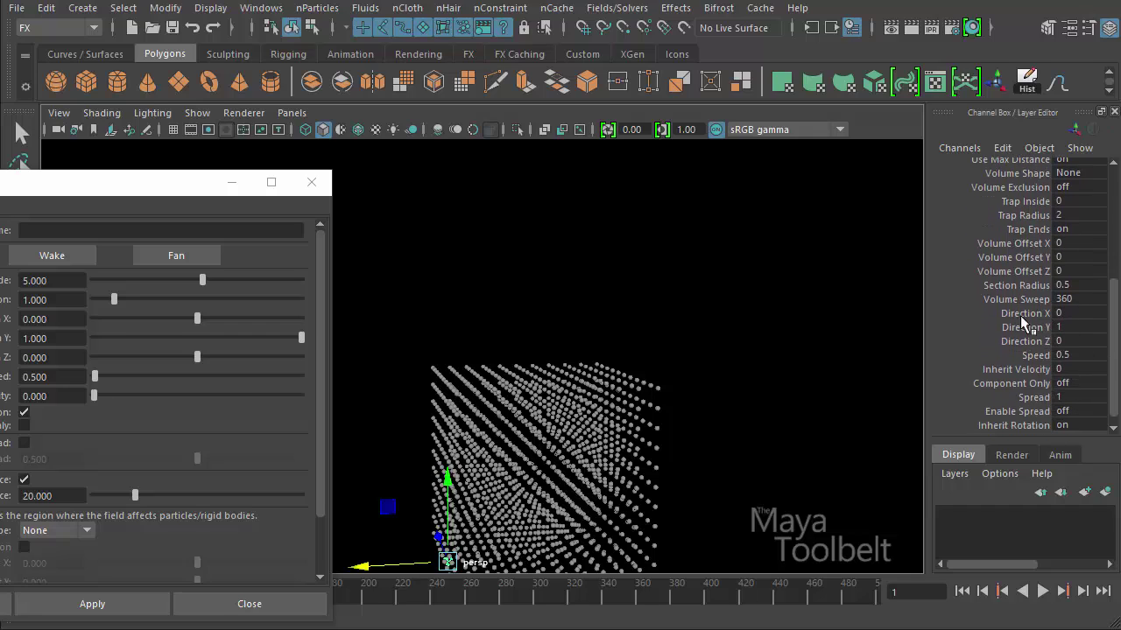
double_click(1090, 327)
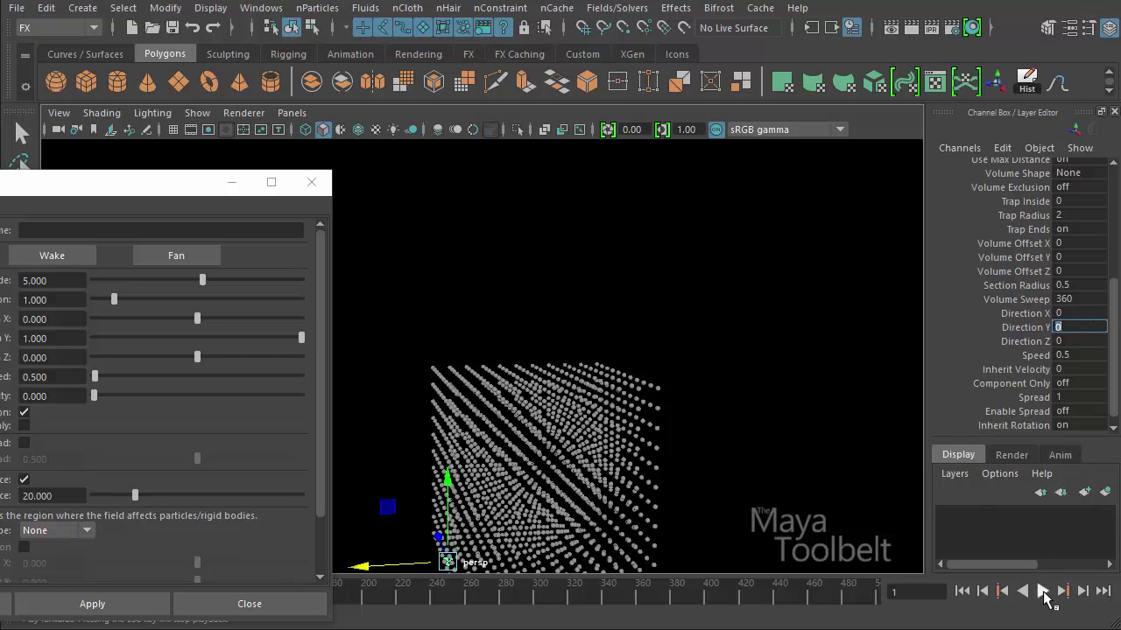
left_click(1043, 592)
left_click(1043, 592)
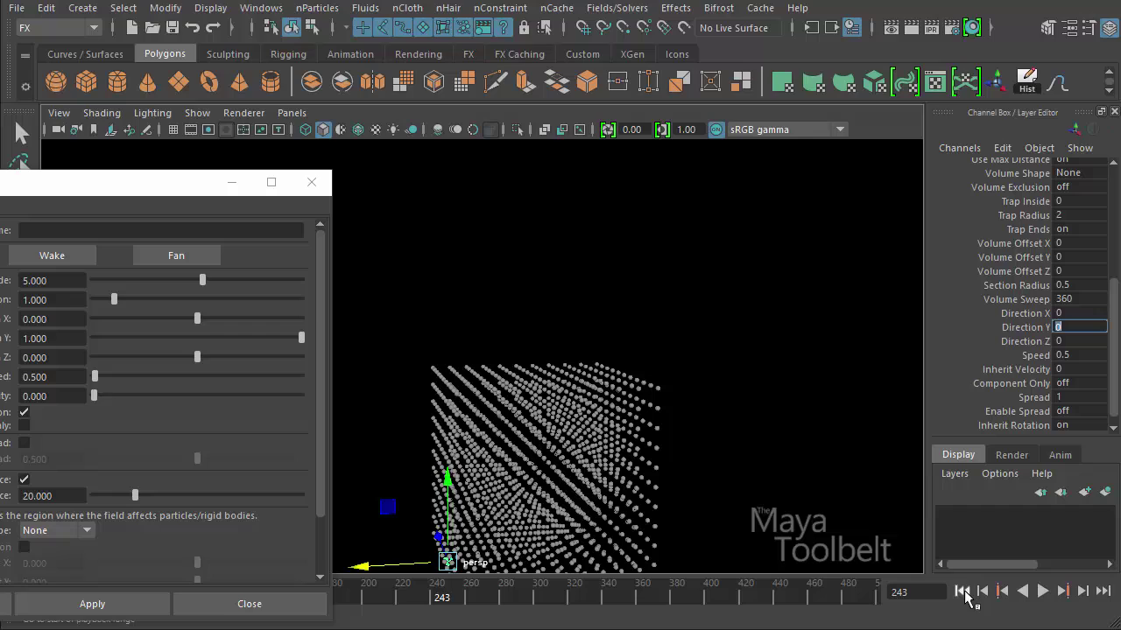
Step: Set the air field's Direction X to -1 and Direction Z to -1
left_click(1083, 313)
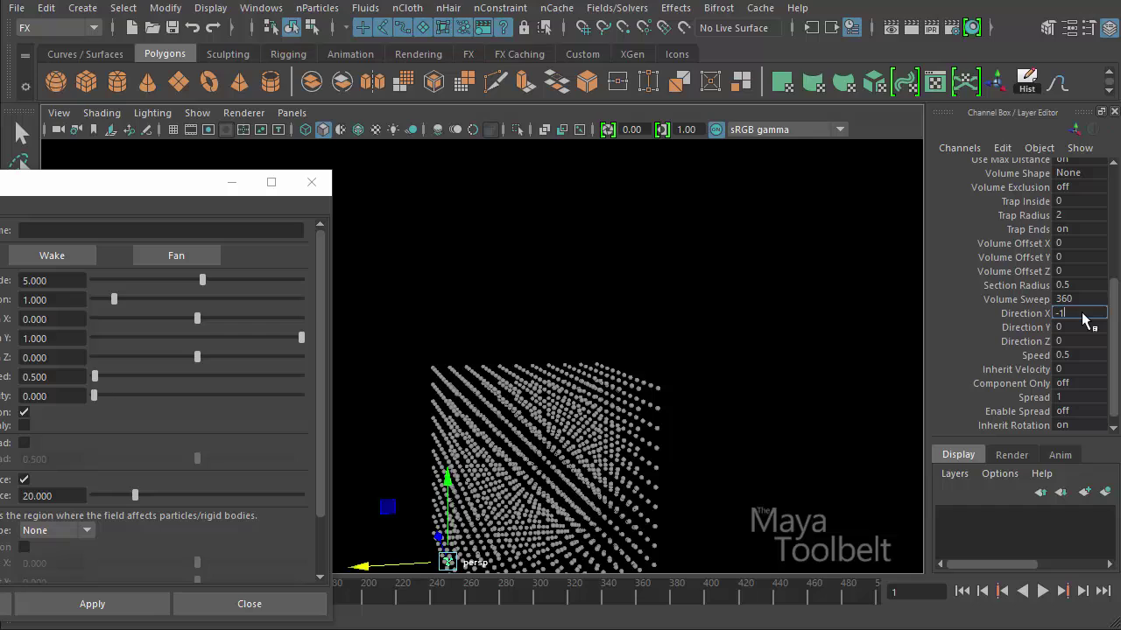
left_click(1075, 341)
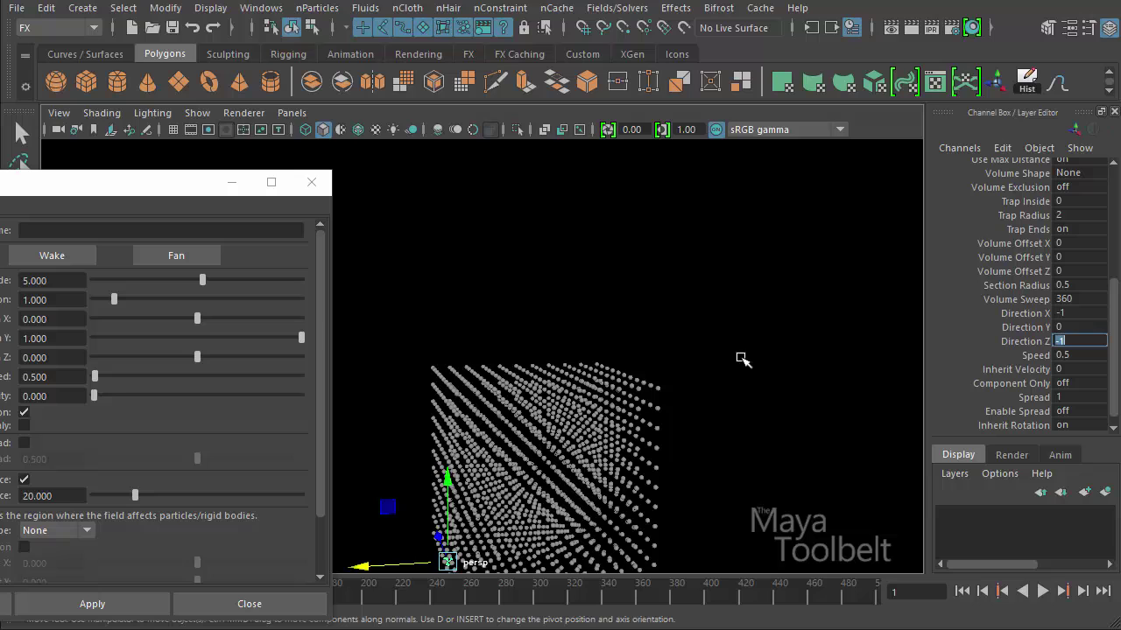
key("Return")
mouse_move(755, 433)
left_mouse_down("alt")
mouse_move(762, 393)
mouse_move(763, 423)
left_mouse_up("alt")
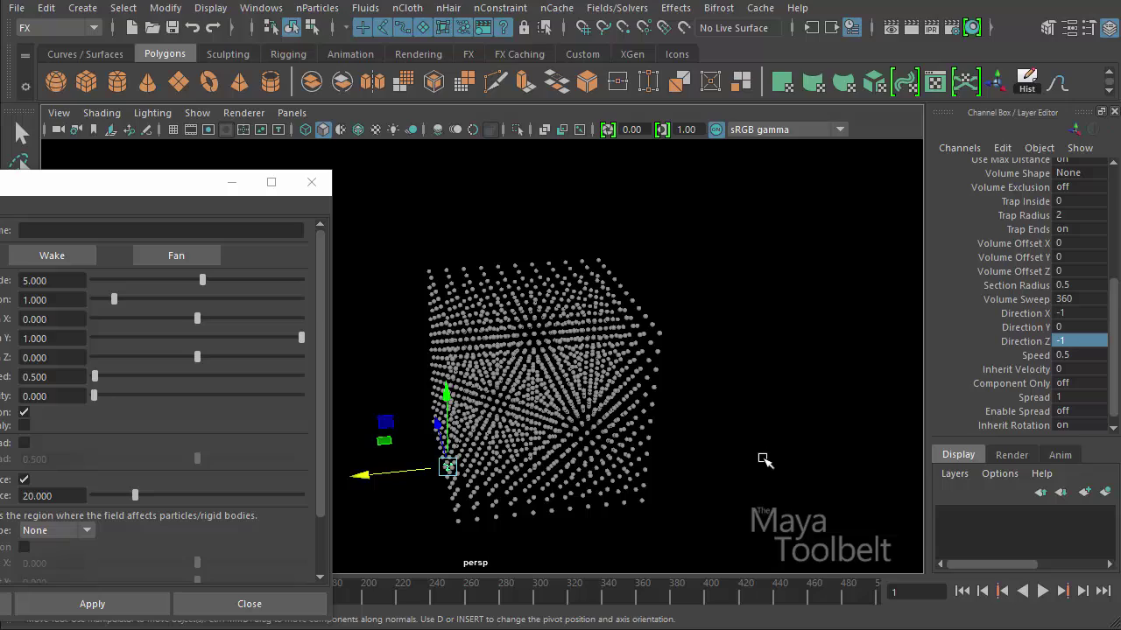
left_click_drag(592, 412, 882, 512, "alt")
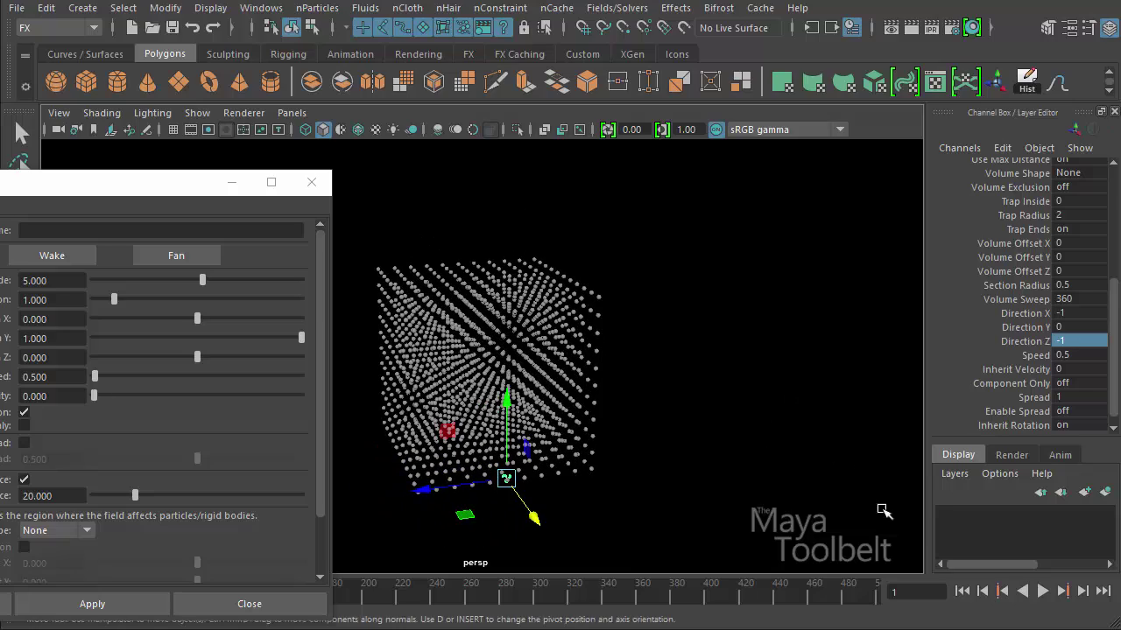
Step: Replay to watch the diagonal drift, then rewind to frame 1 and deselect the air field
left_click(1042, 592)
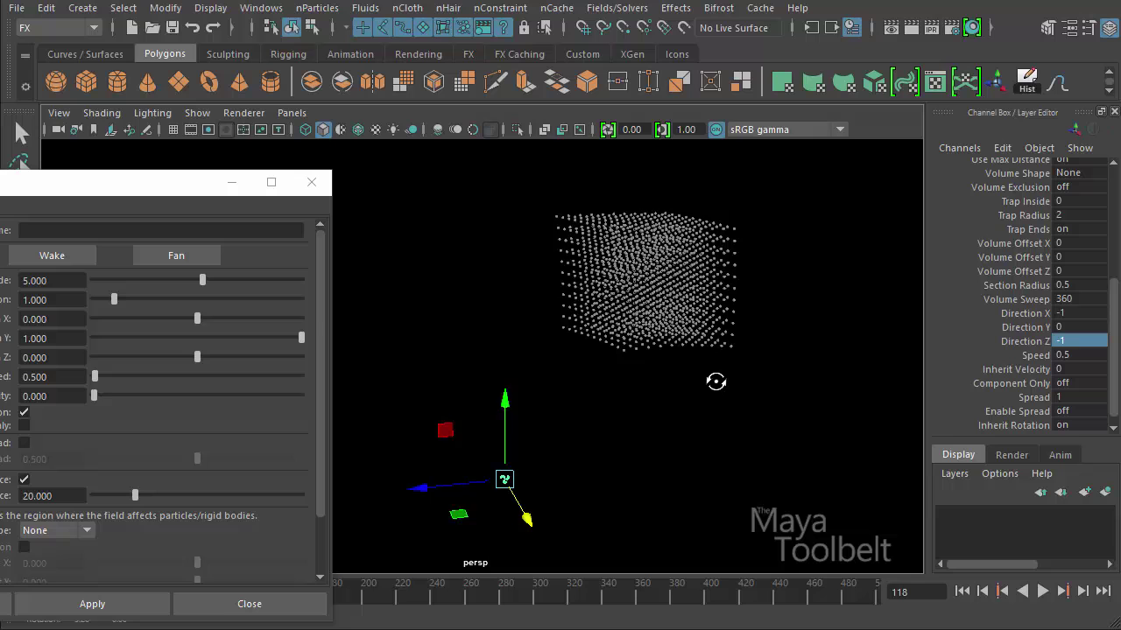
left_click_drag(716, 381, 603, 458, "alt")
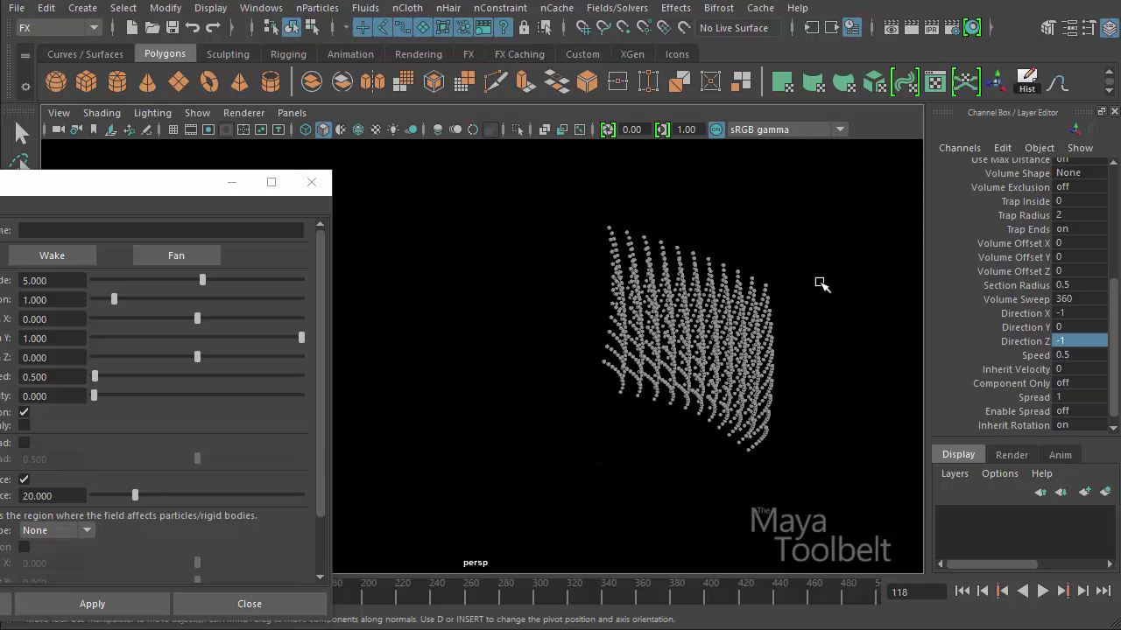
left_click_drag(642, 420, 496, 237, "alt")
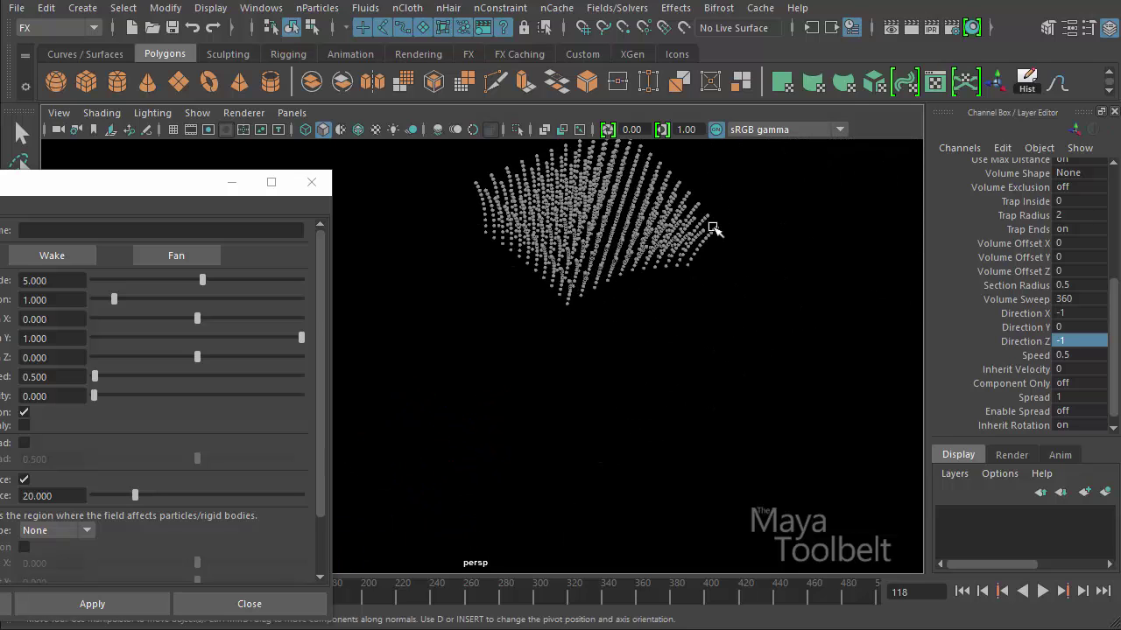
left_click_drag(675, 326, 575, 280, "alt")
left_click_drag(535, 401, 503, 500, "alt")
key("alt+shift+v")
left_click(552, 512)
Step: Set the air field's Speed to 0.1 and play the simulation
left_click(534, 484)
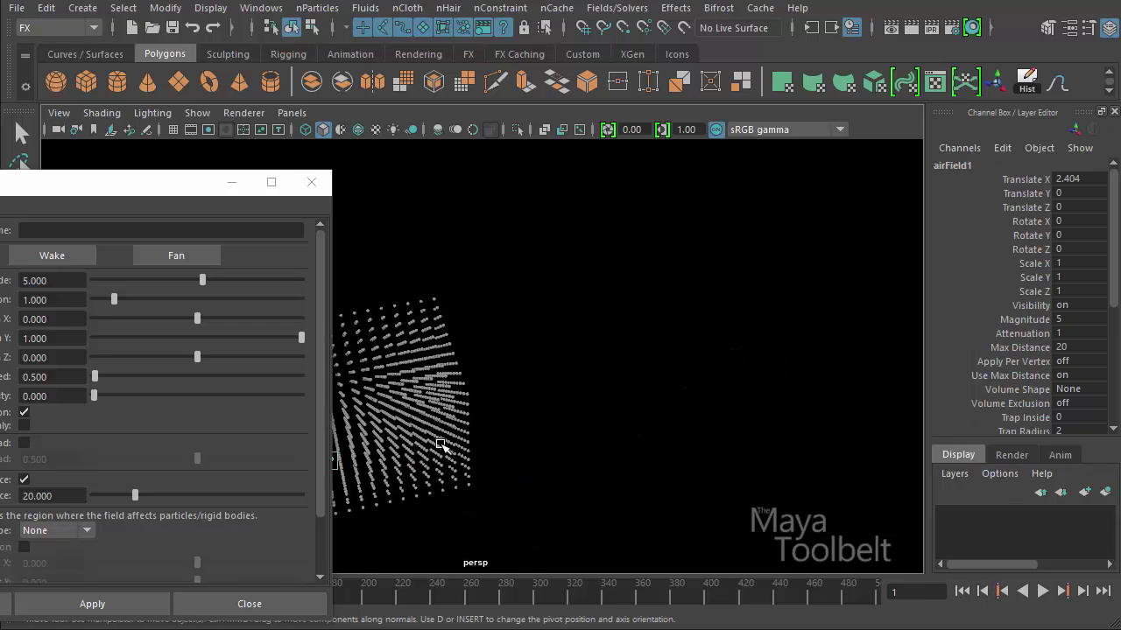
left_click_drag(441, 445, 617, 396, "alt")
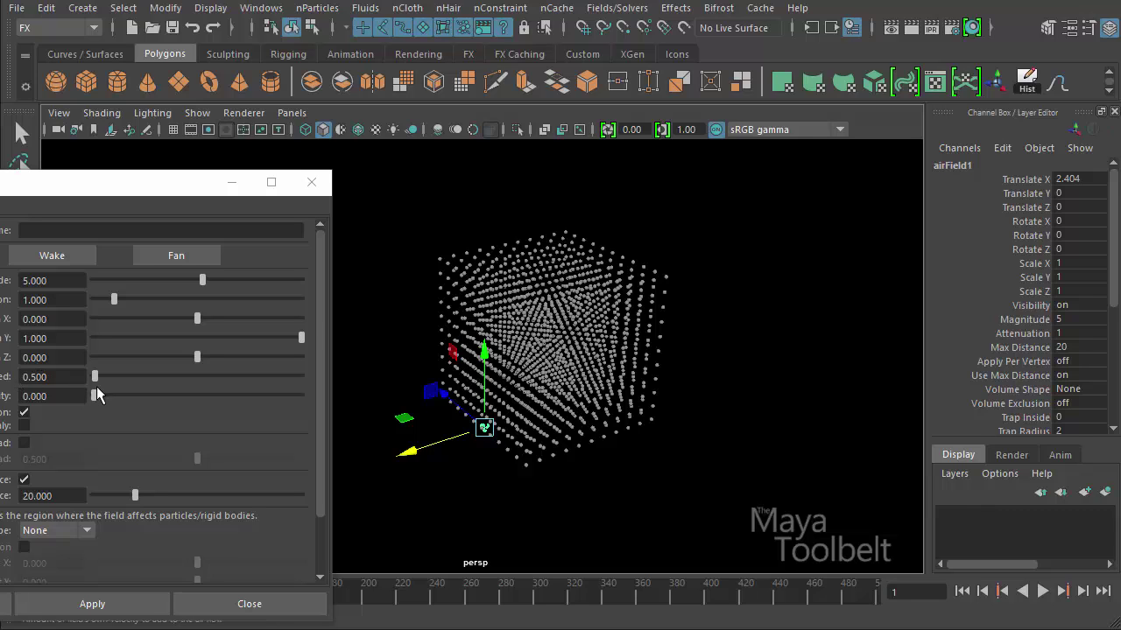
left_click_drag(1118, 287, 1115, 389)
left_click(1060, 354)
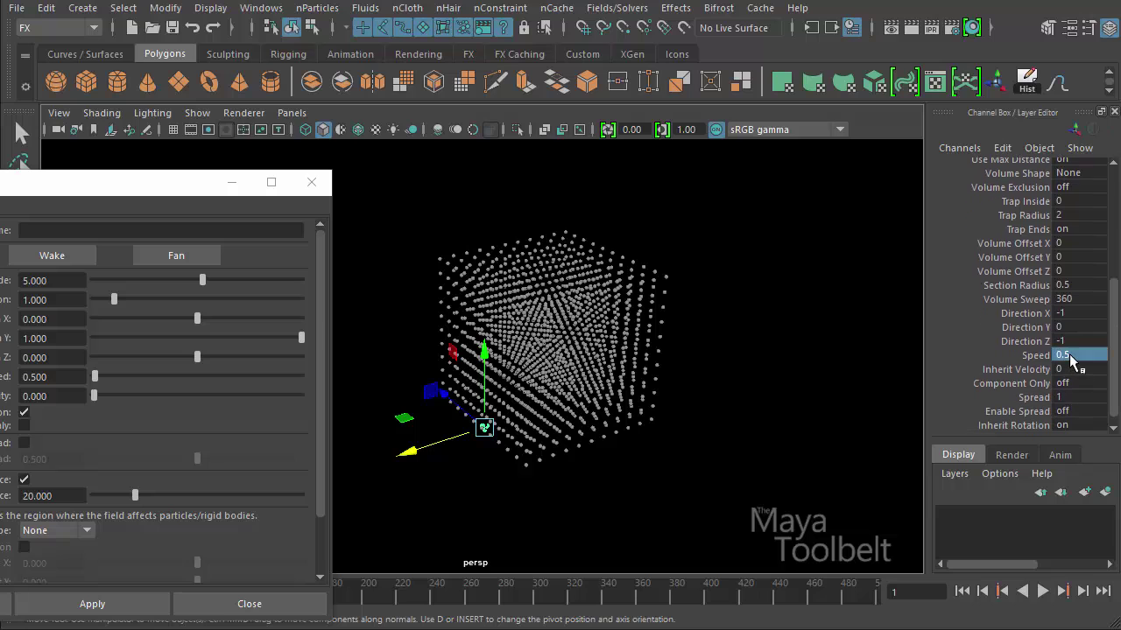
left_click(1080, 354)
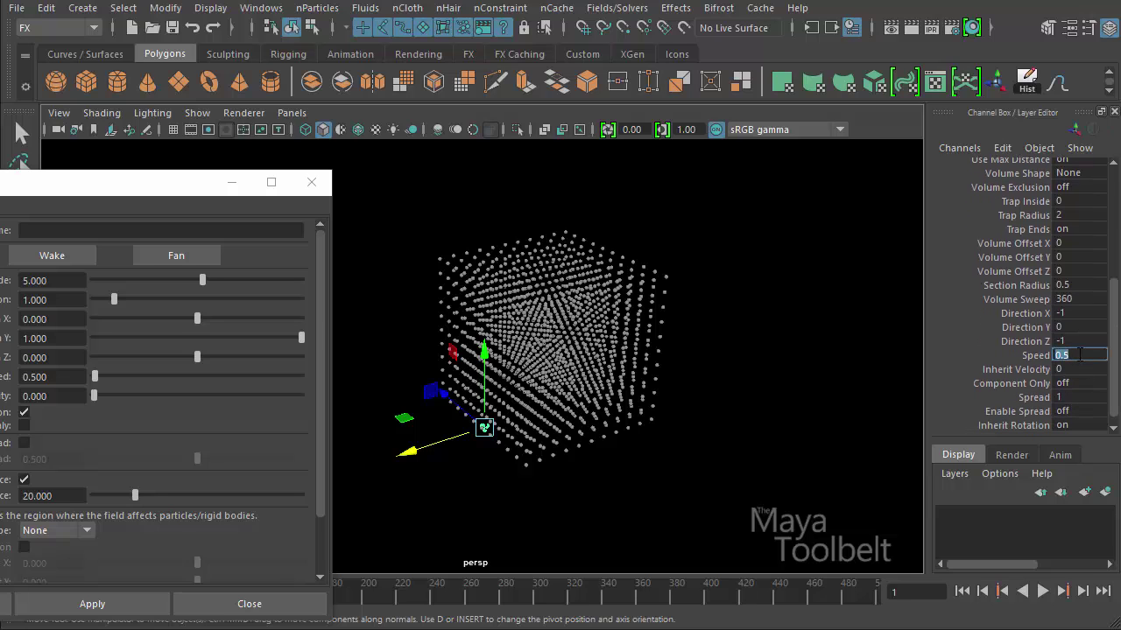
key("Return")
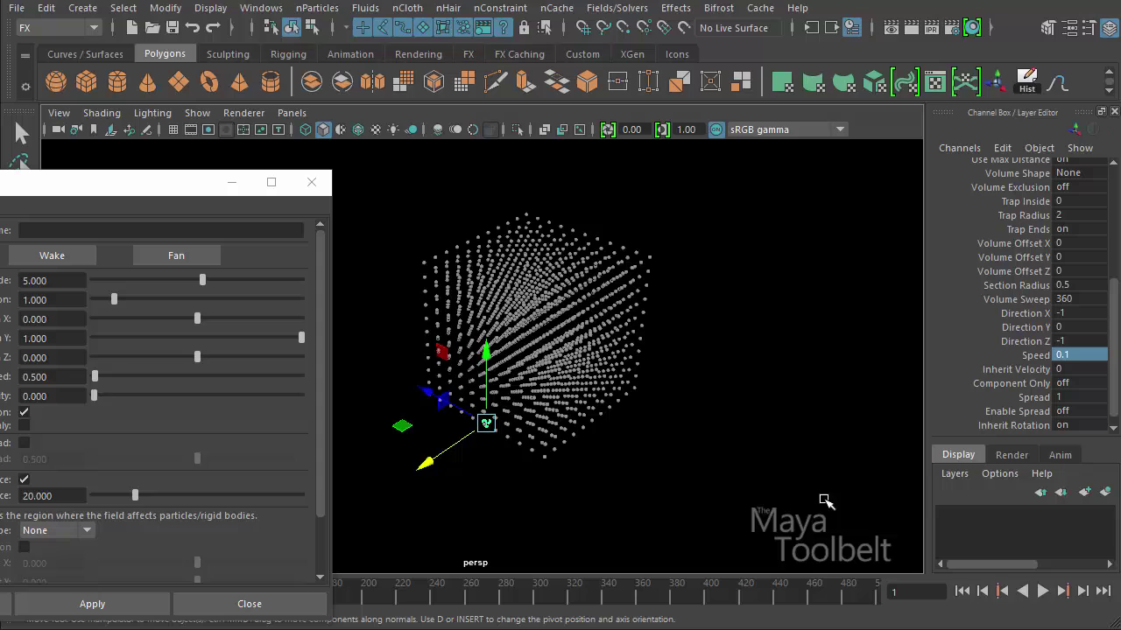
left_click(1042, 592)
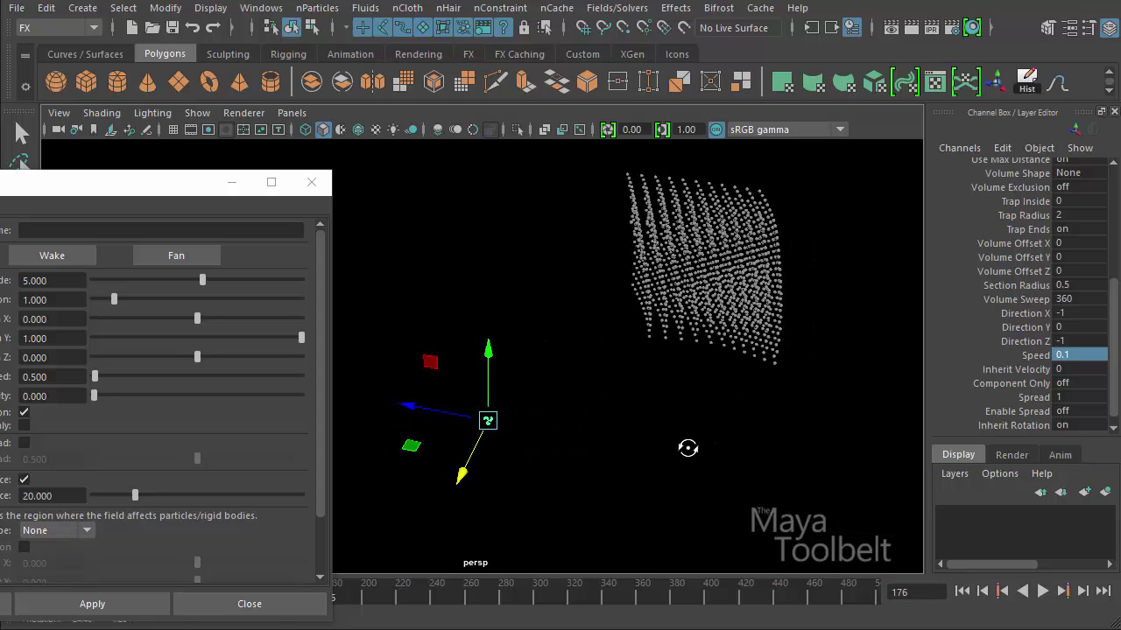
Step: Rewind to frame 1, lower Magnitude to 1, and play then stop the simulation
left_click(968, 592)
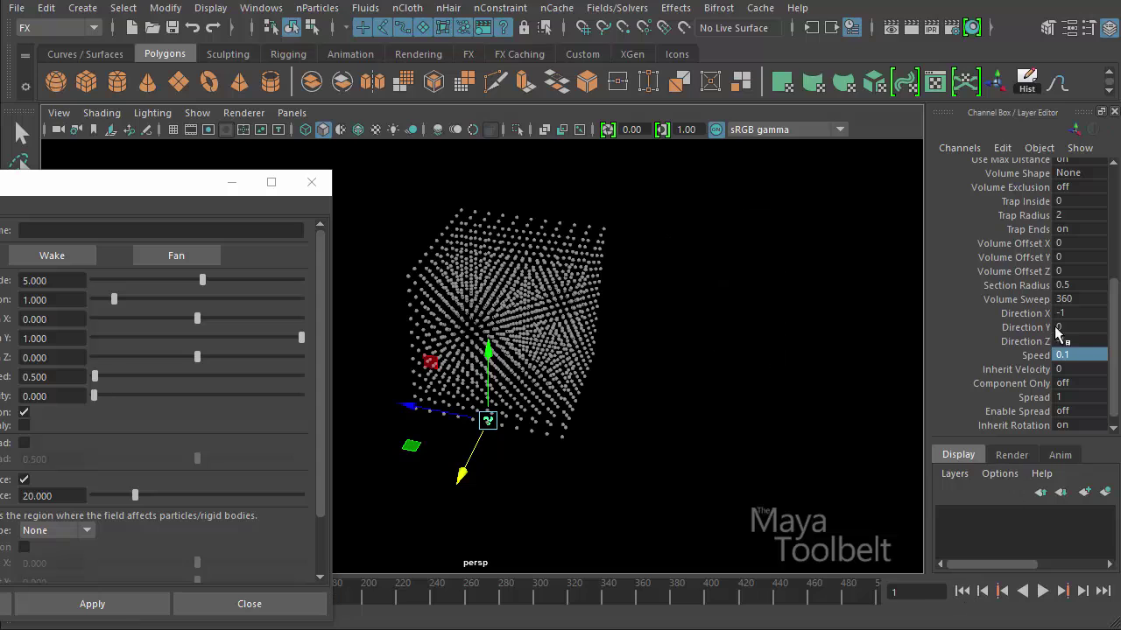
scroll(1116, 317, "up", 5)
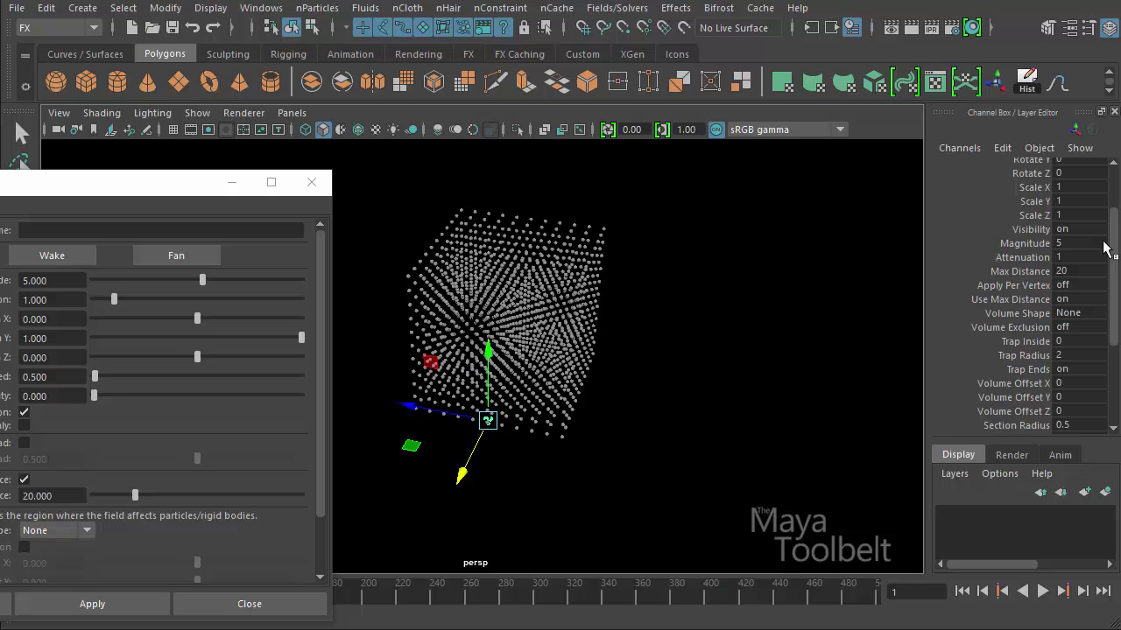
double_click(1099, 244)
type("1")
left_click_drag(683, 430, 713, 490, "alt")
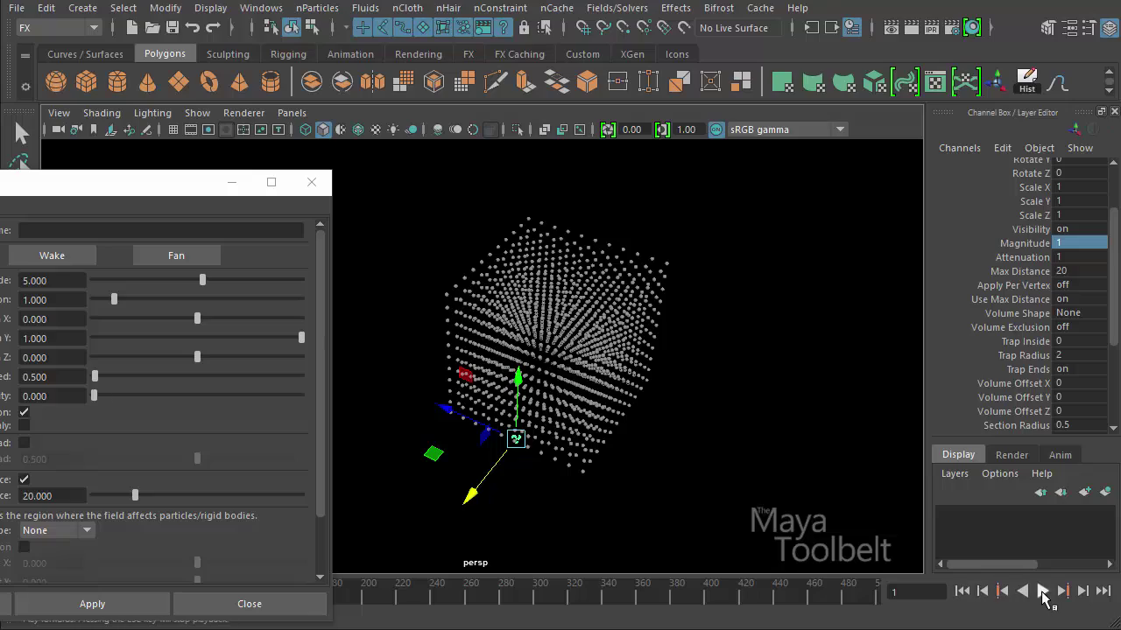
left_click(1042, 592)
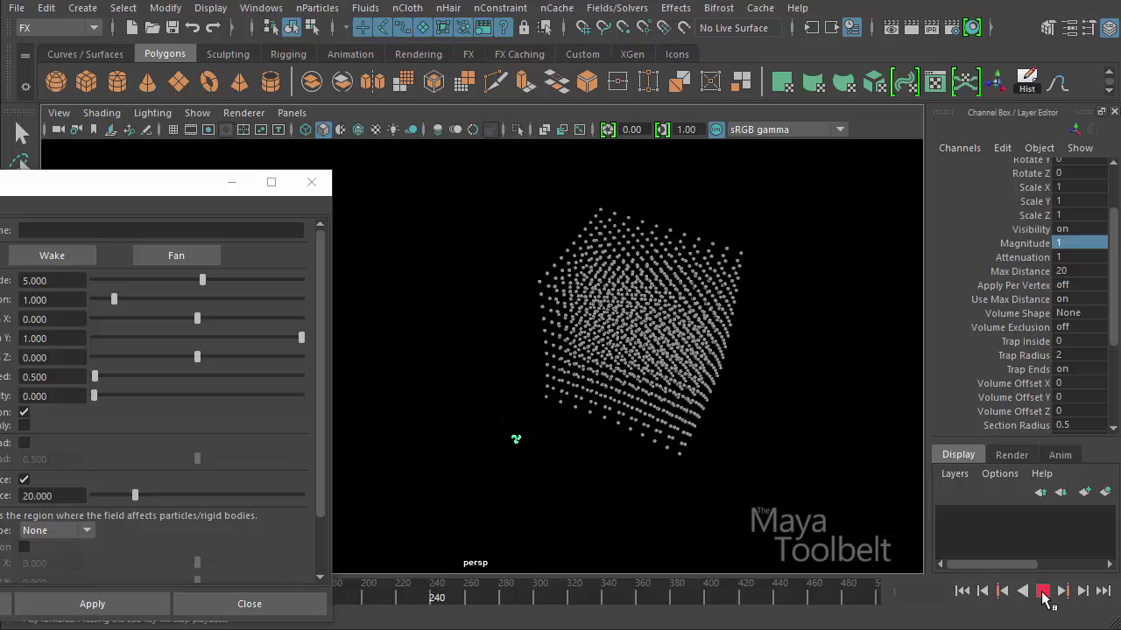
left_click(1044, 595)
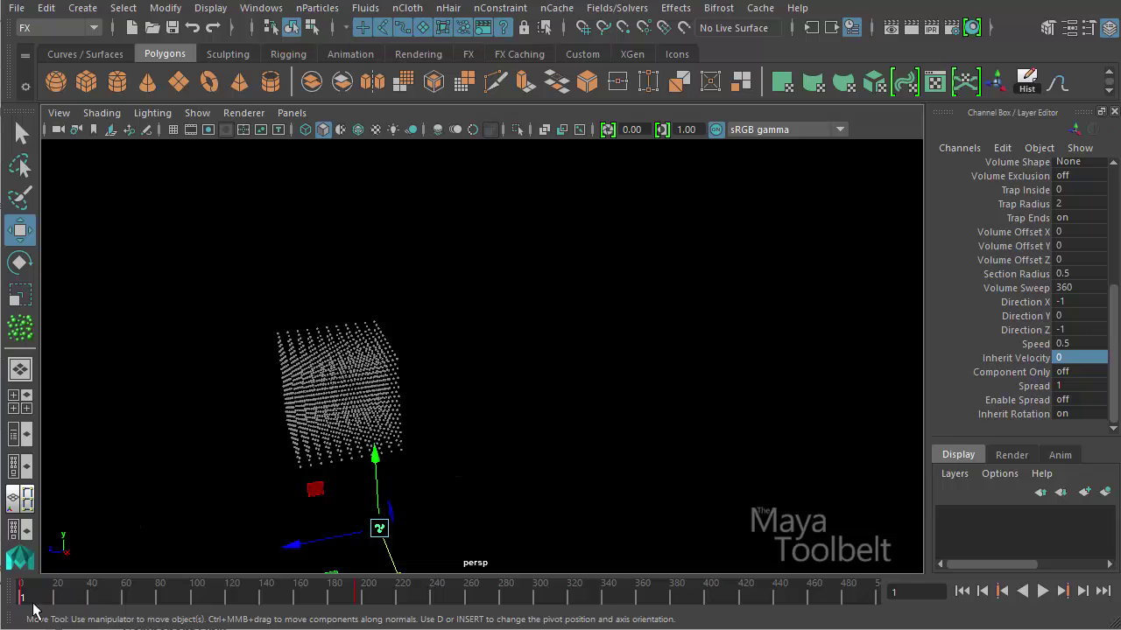
Step: Select the air field and replay the magnitude-1 simulation from frame 1, stopping at frame 360
key("alt+v")
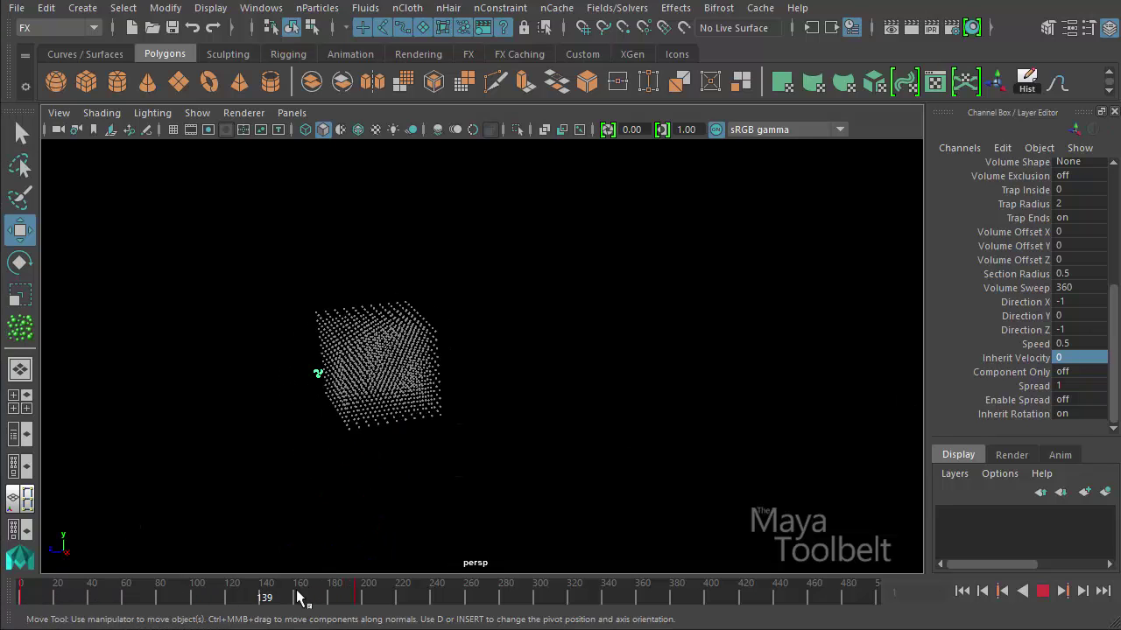
key("alt+v")
left_click(355, 463)
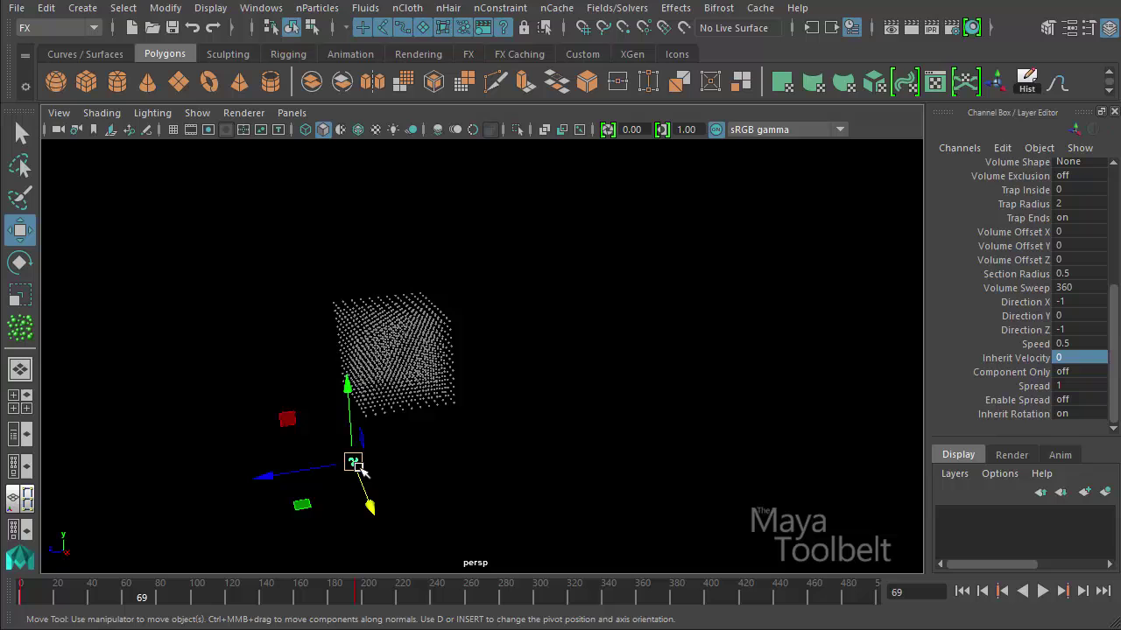
left_click(27, 599)
key("alt+v")
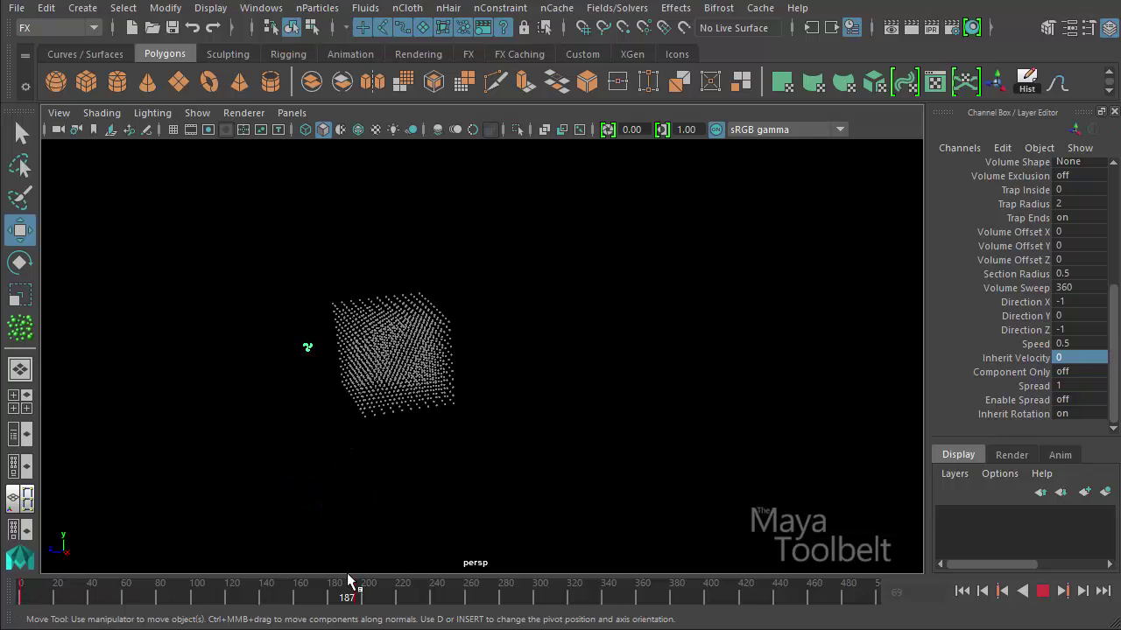
key("alt+v")
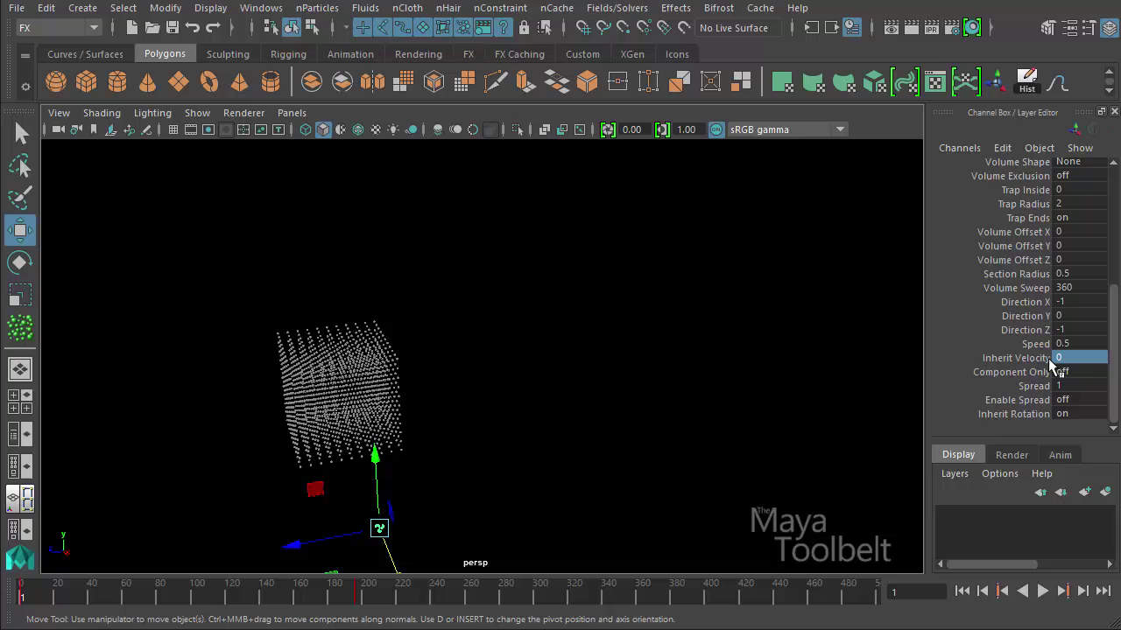
scroll(1066, 204, "up", 3)
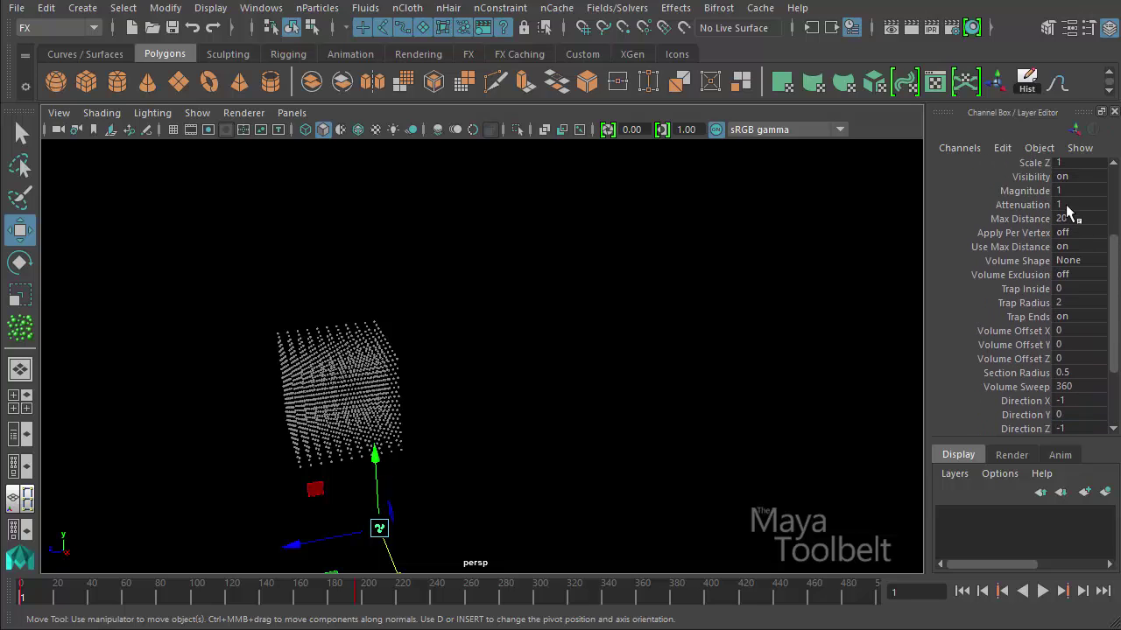
left_click(1041, 591)
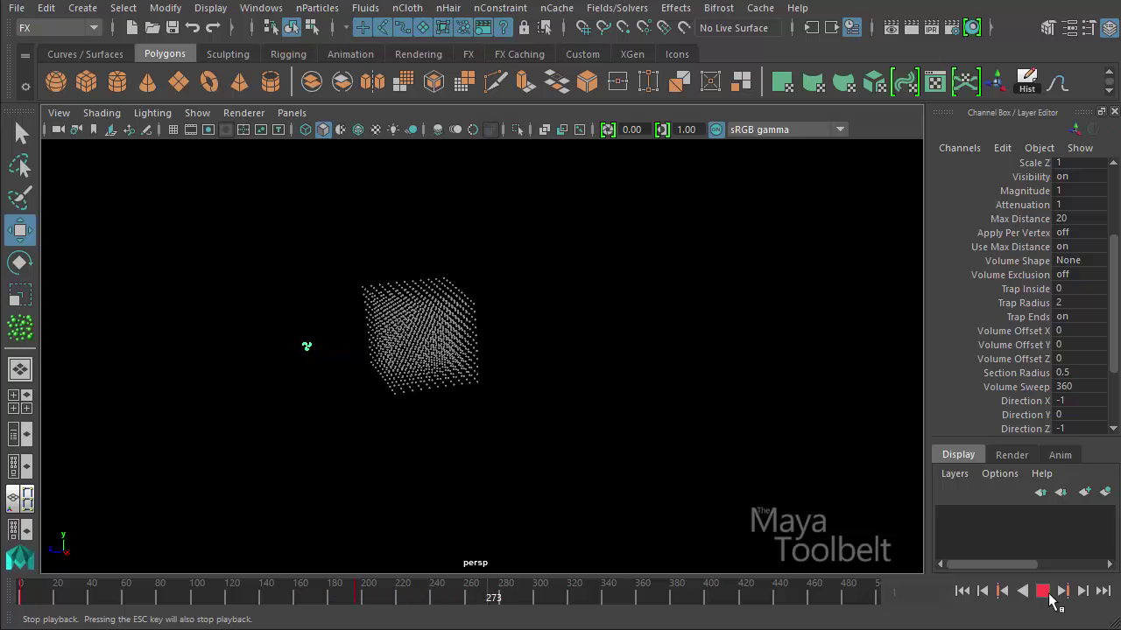
left_click(1041, 592)
Step: Set the air field's Magnitude back to 5 and replay the simulation from frame 1
scroll(1117, 333, "up", 2)
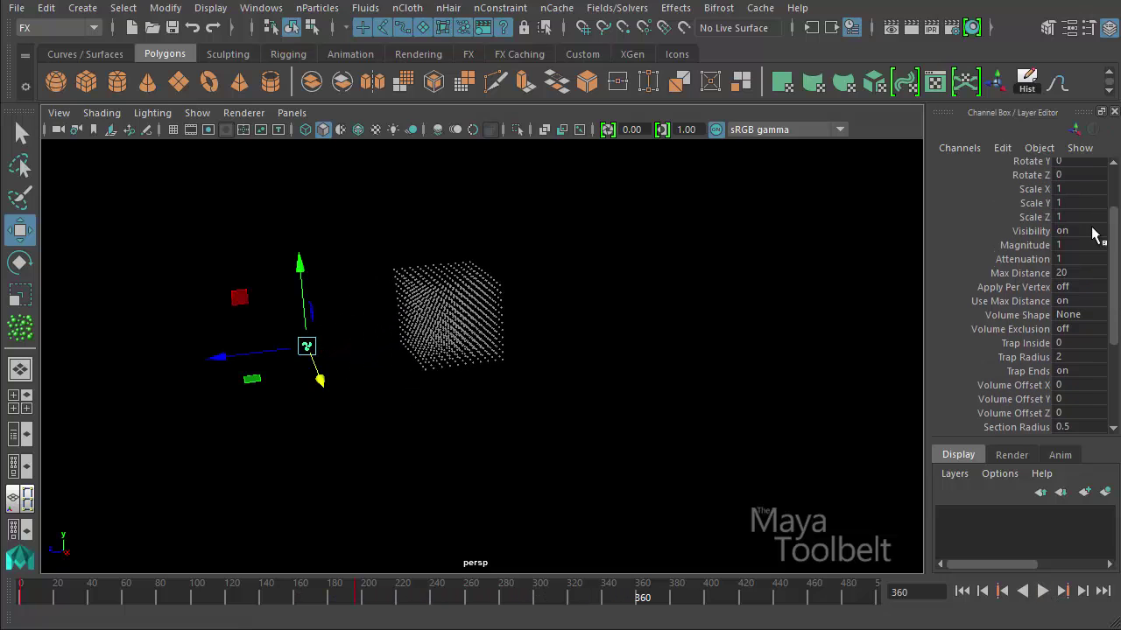
left_click(1074, 245)
left_click(962, 591)
left_click(1041, 592)
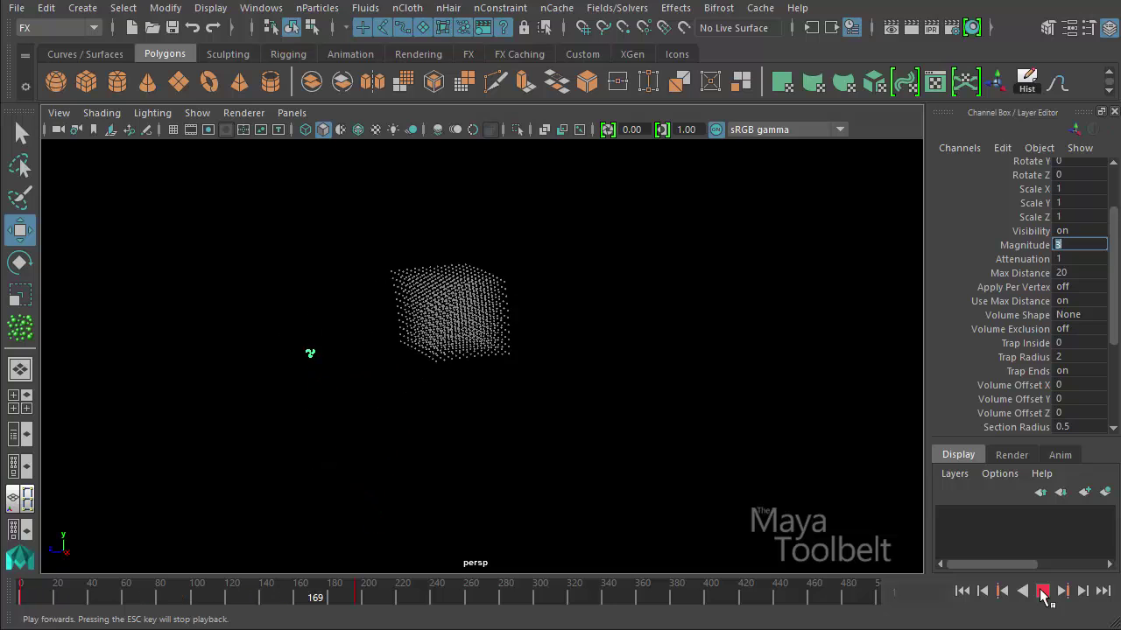
left_click(1042, 592)
Step: Set the air field's Inherit Velocity to 2 and play the simulation
left_click_drag(1113, 297, 1108, 362)
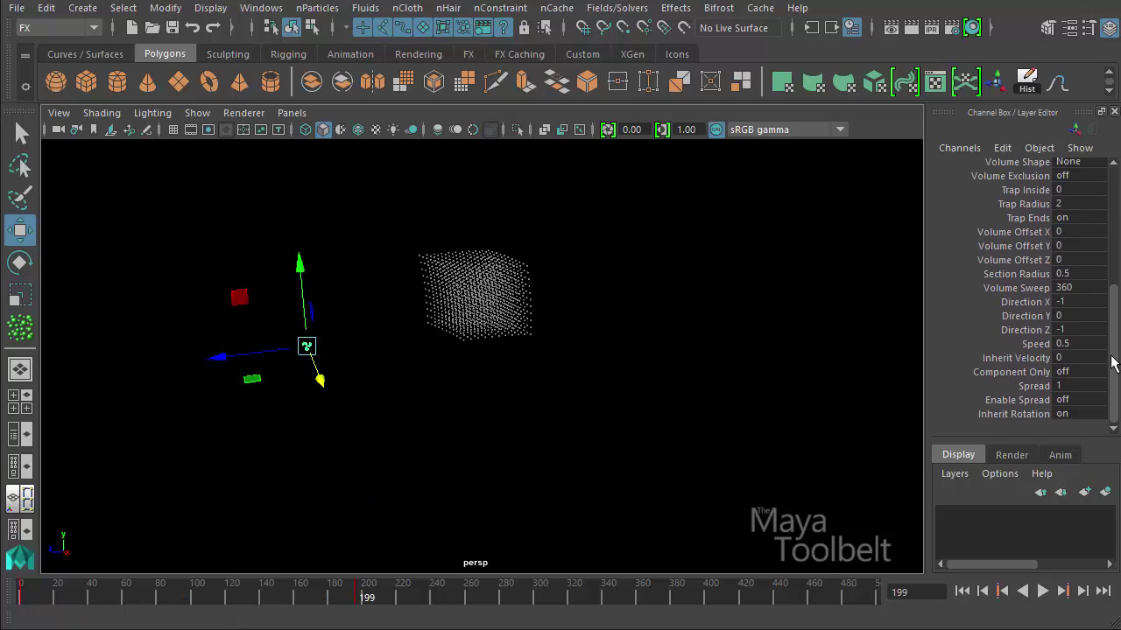
left_click(1074, 358)
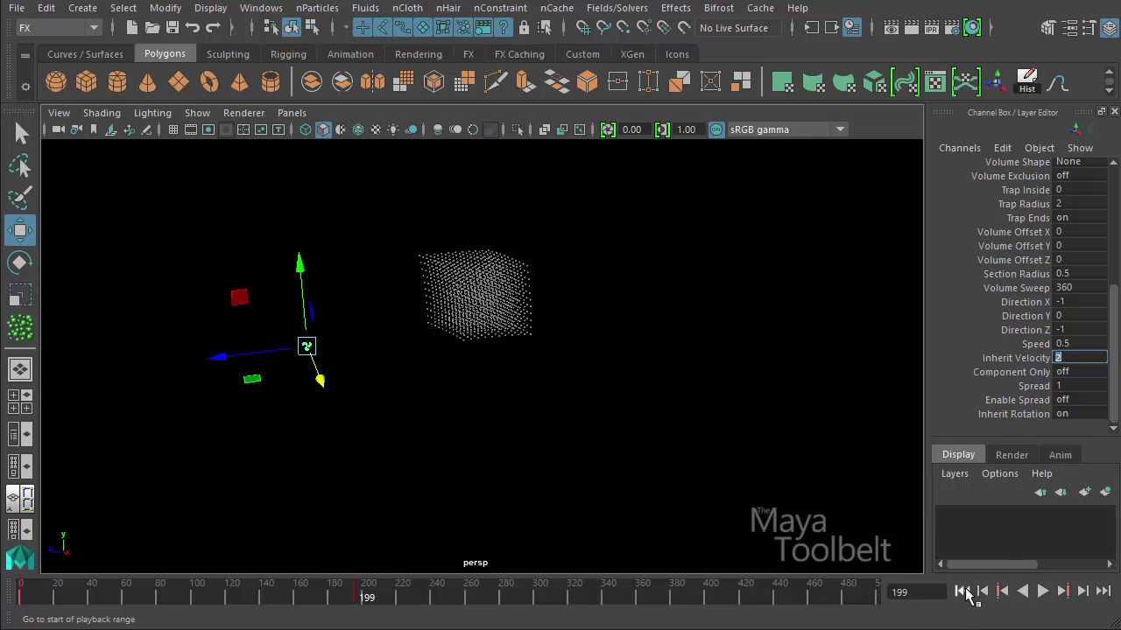
left_click(1042, 592)
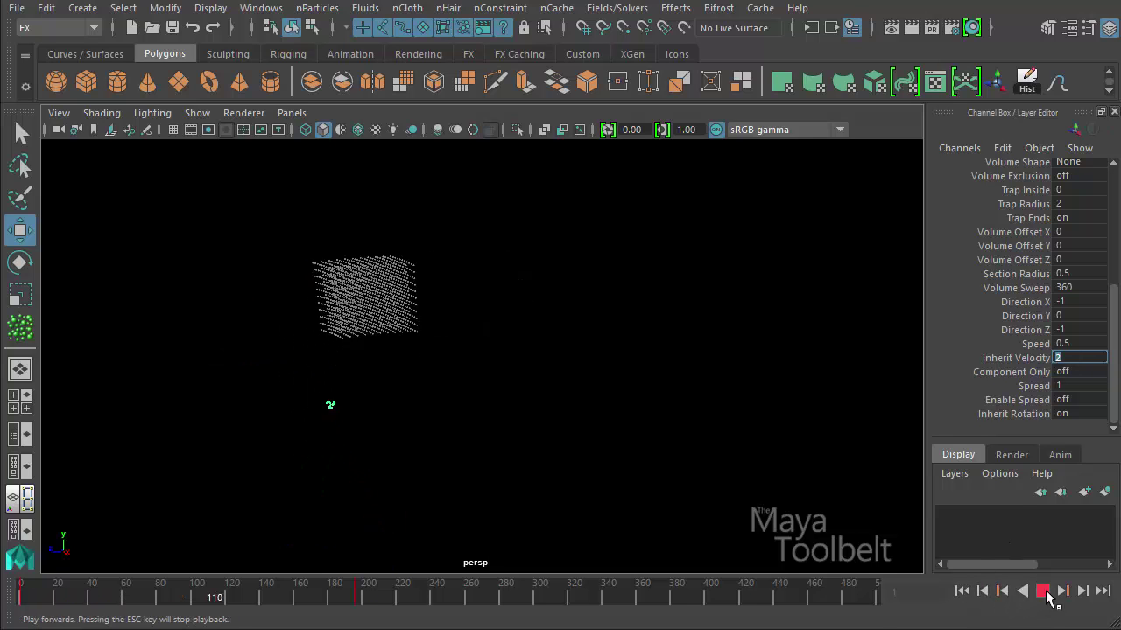
key("Escape")
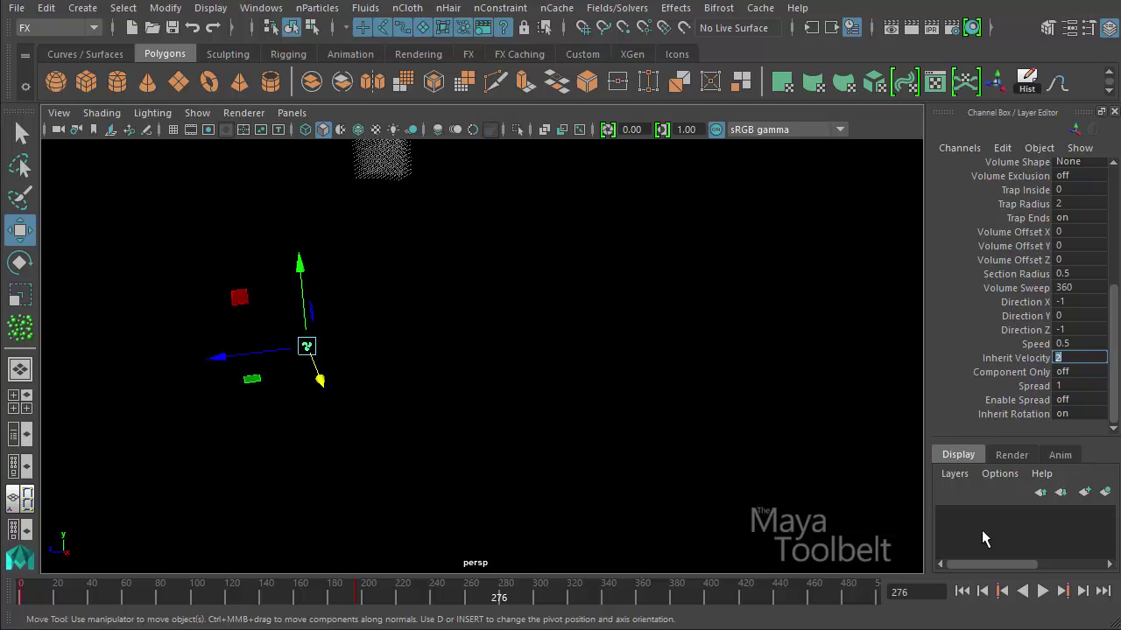
Step: With Inherit Velocity back at 0, replay the simulation from frame 1 twice
left_click(962, 591)
left_click(1042, 591)
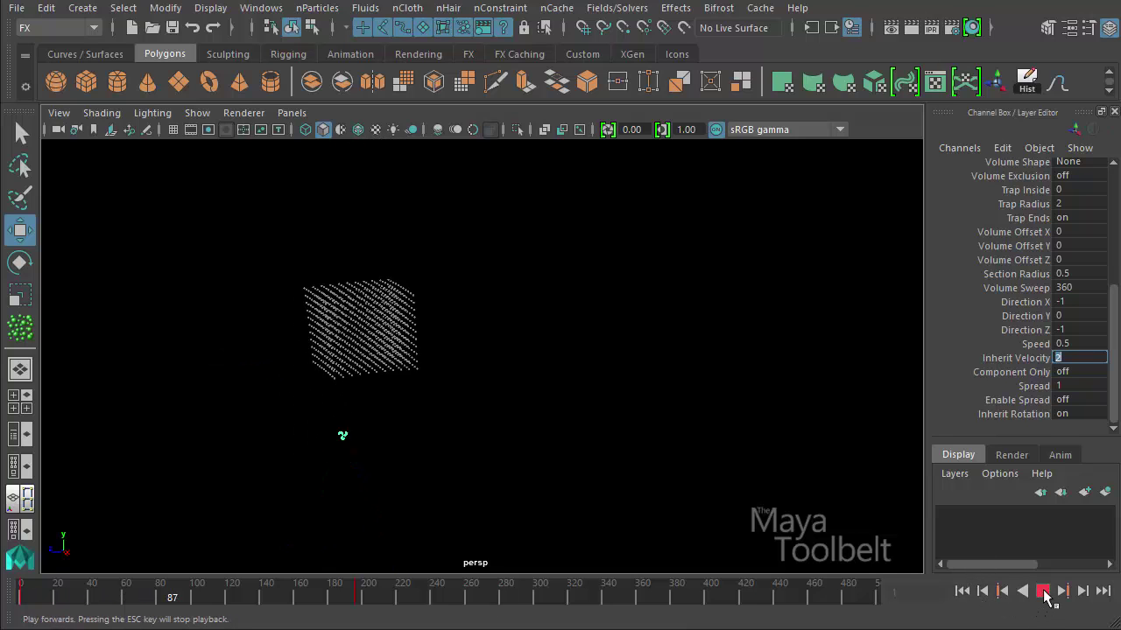
left_click(1042, 592)
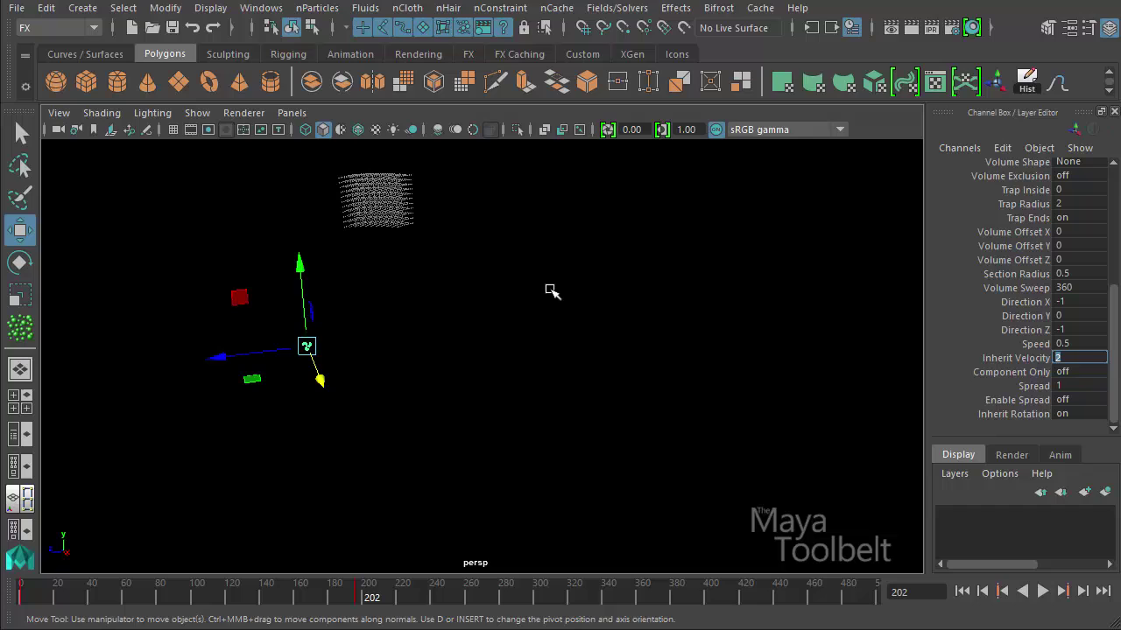
left_click(962, 592)
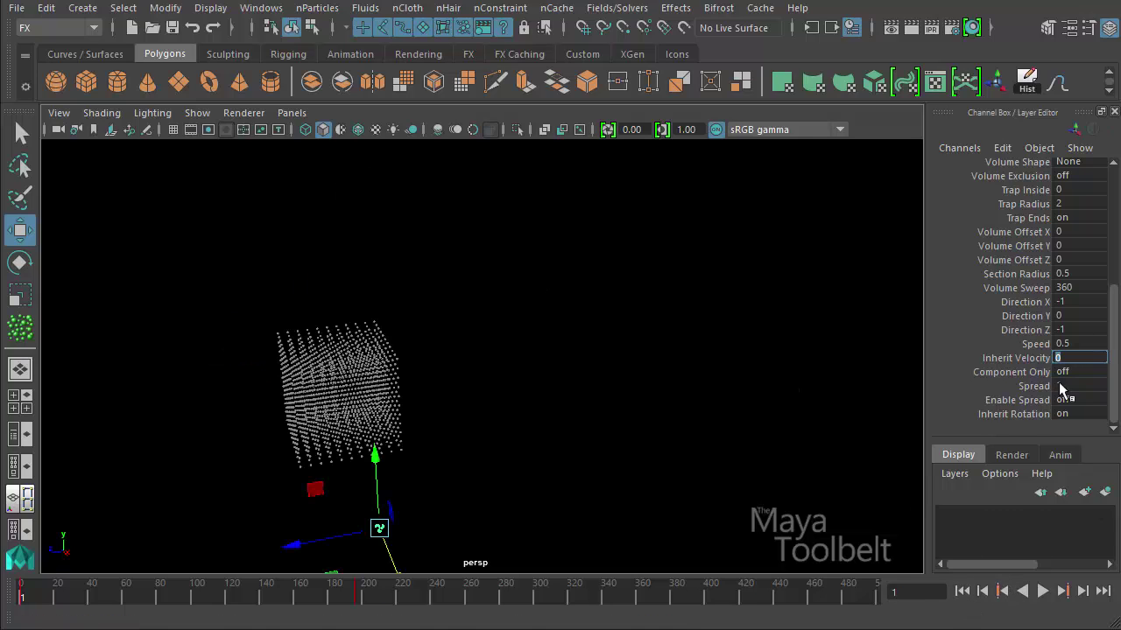
left_click(1042, 590)
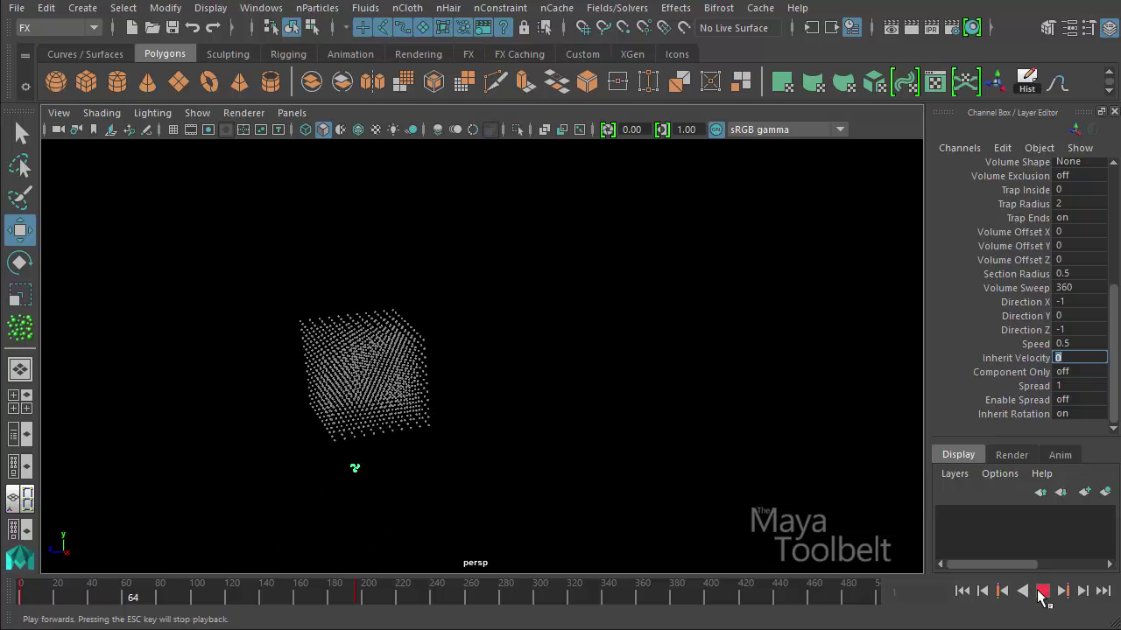
left_click(1041, 591)
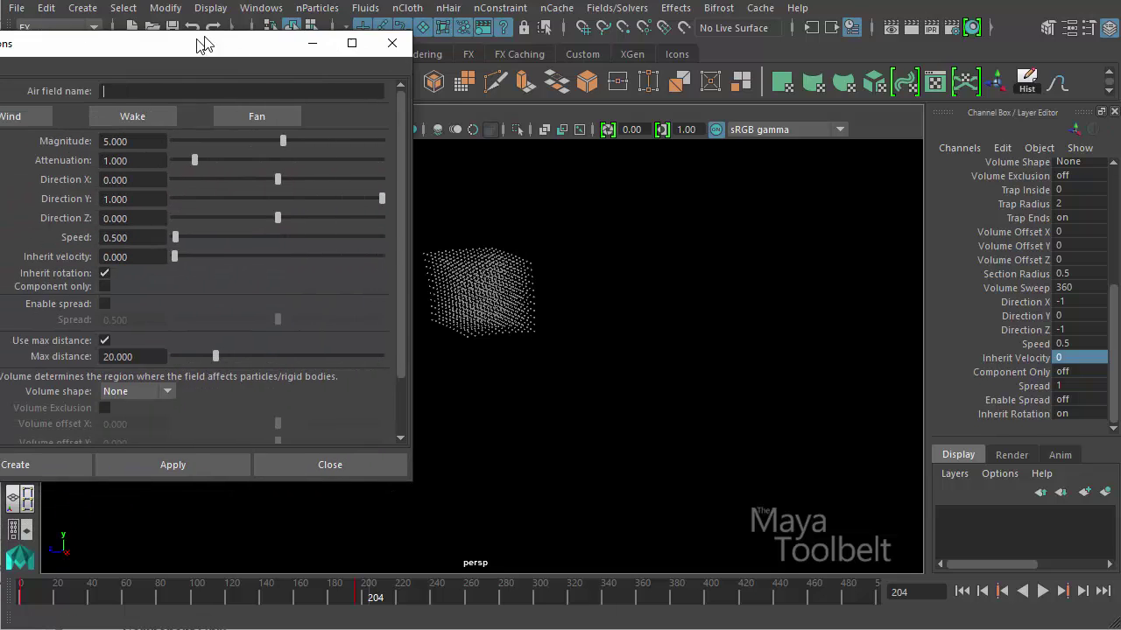
Step: Move the Air Options window fully into view beside the scene
left_click_drag(222, 40, 307, 76)
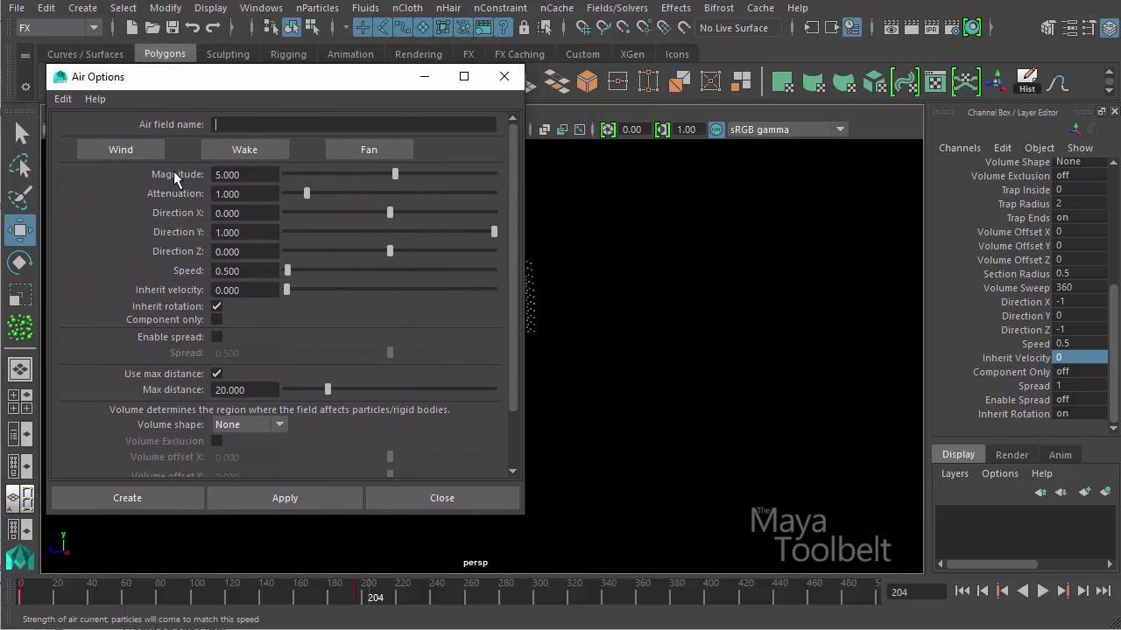